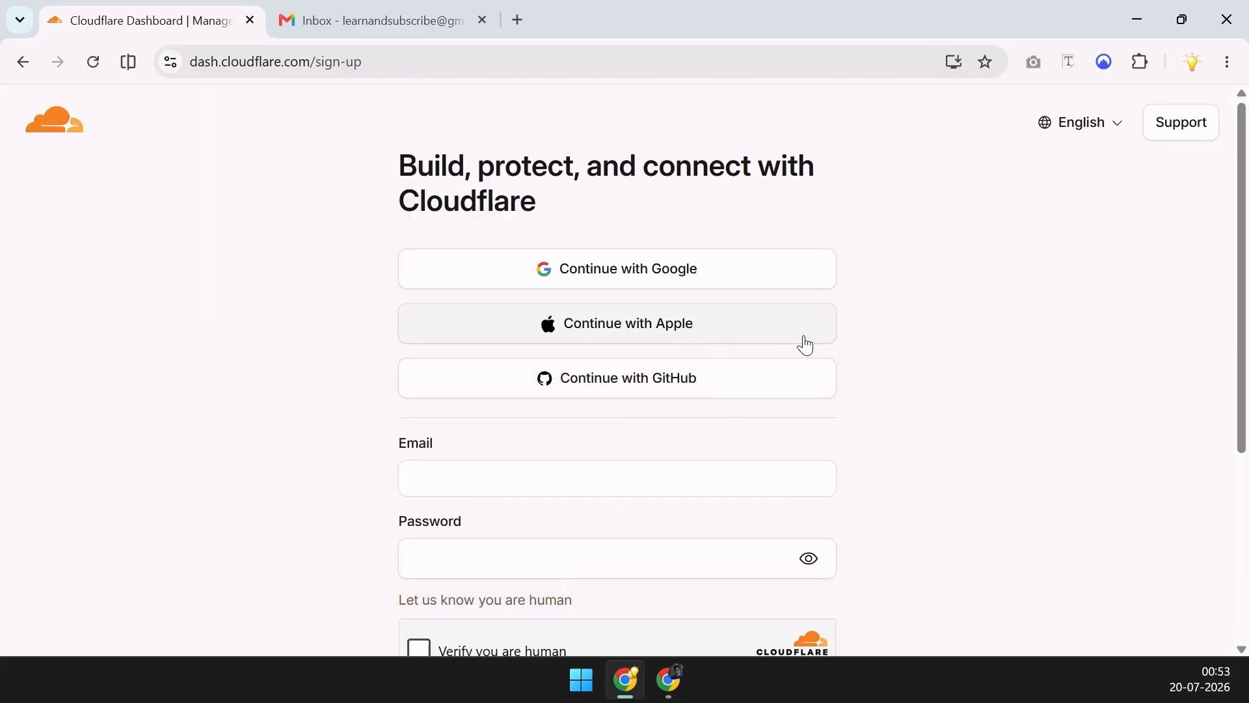
Sign in to Cloudflare with the Google account and allow access
left_click(698, 278)
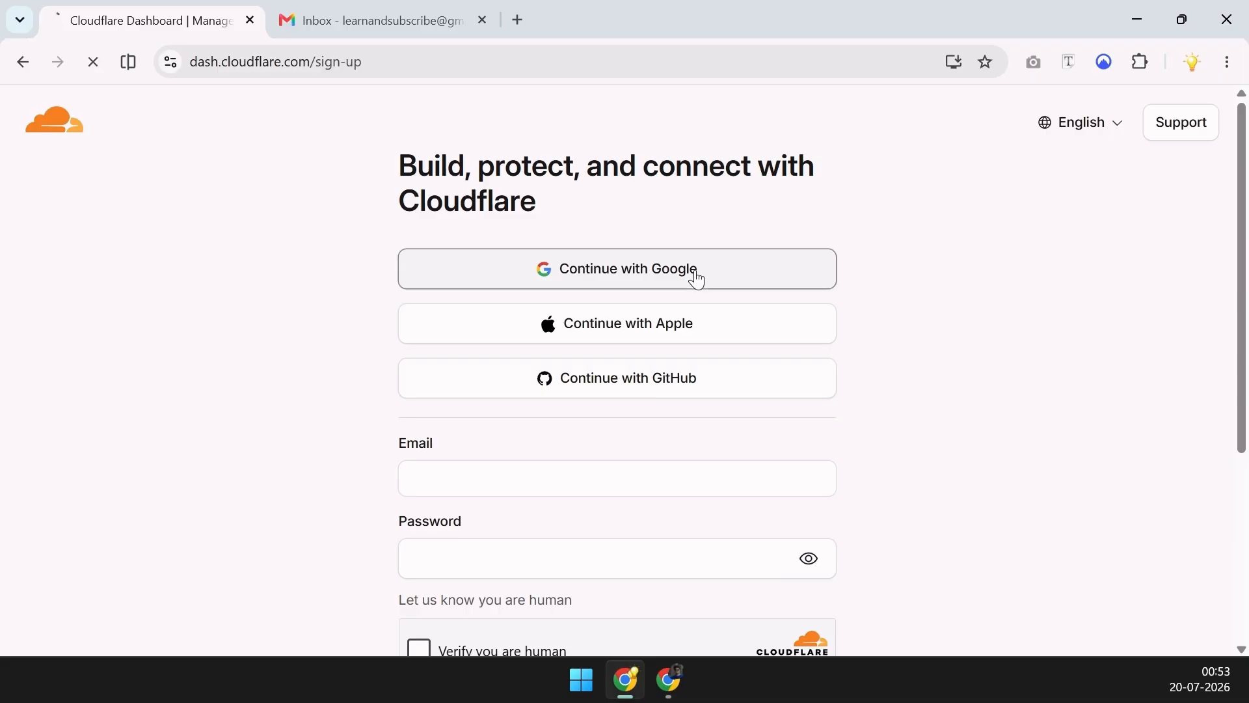
left_click(792, 304)
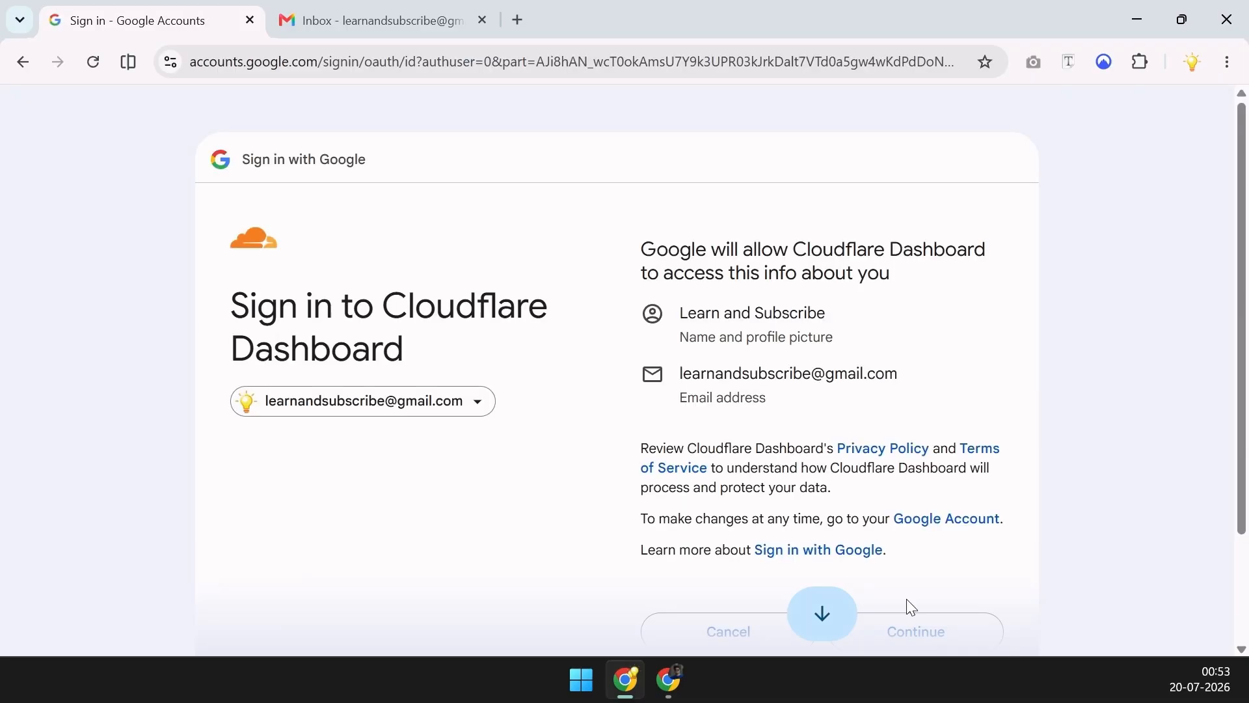
left_click(915, 626)
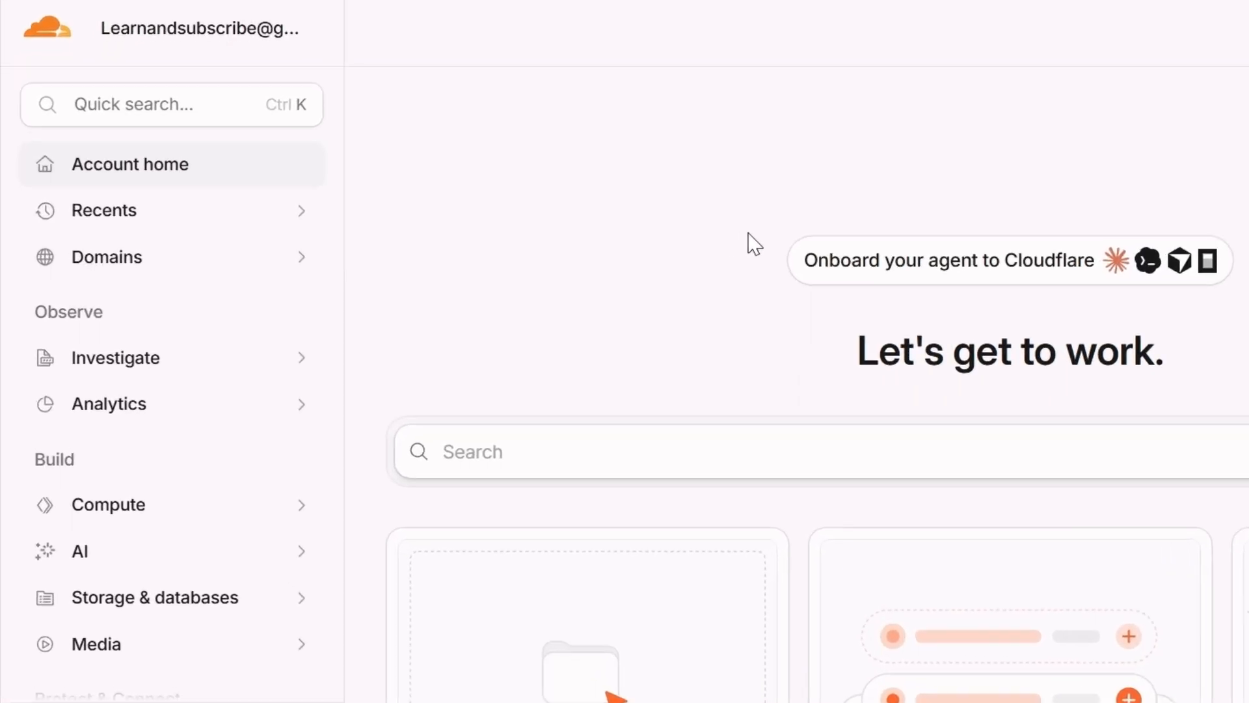
Go to Domains > Overview and start adding a new domain
left_click(186, 273)
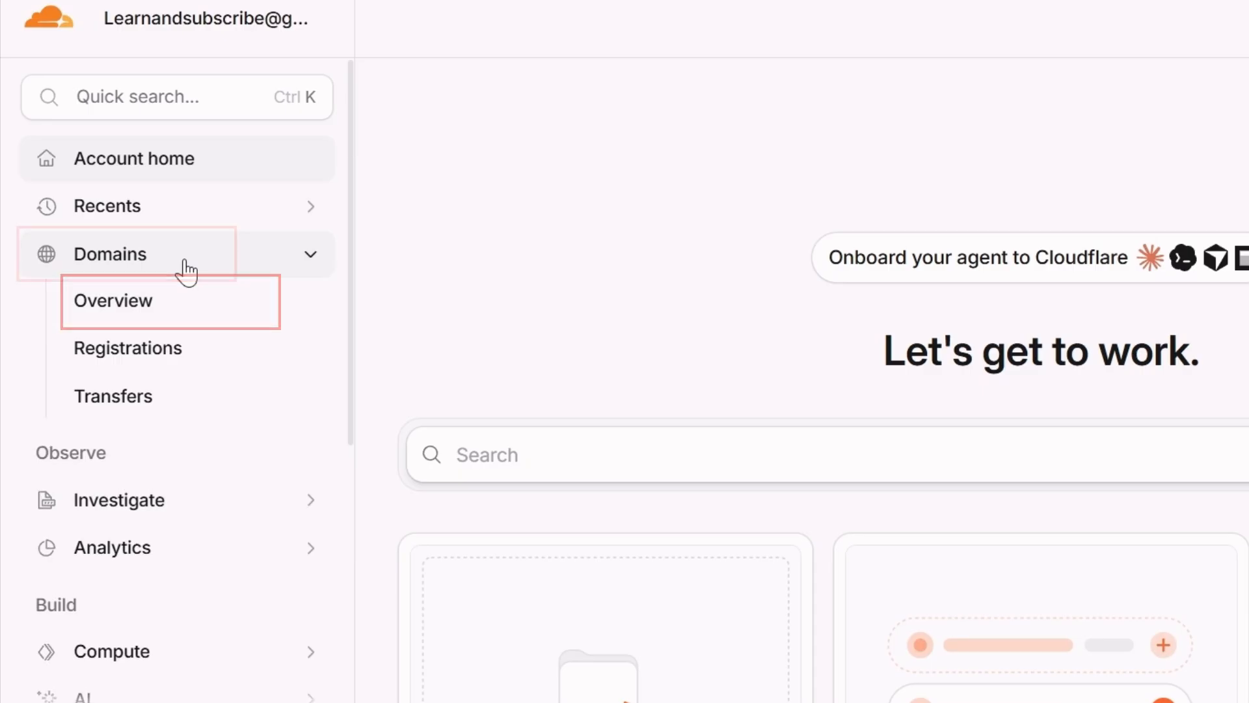
left_click(174, 304)
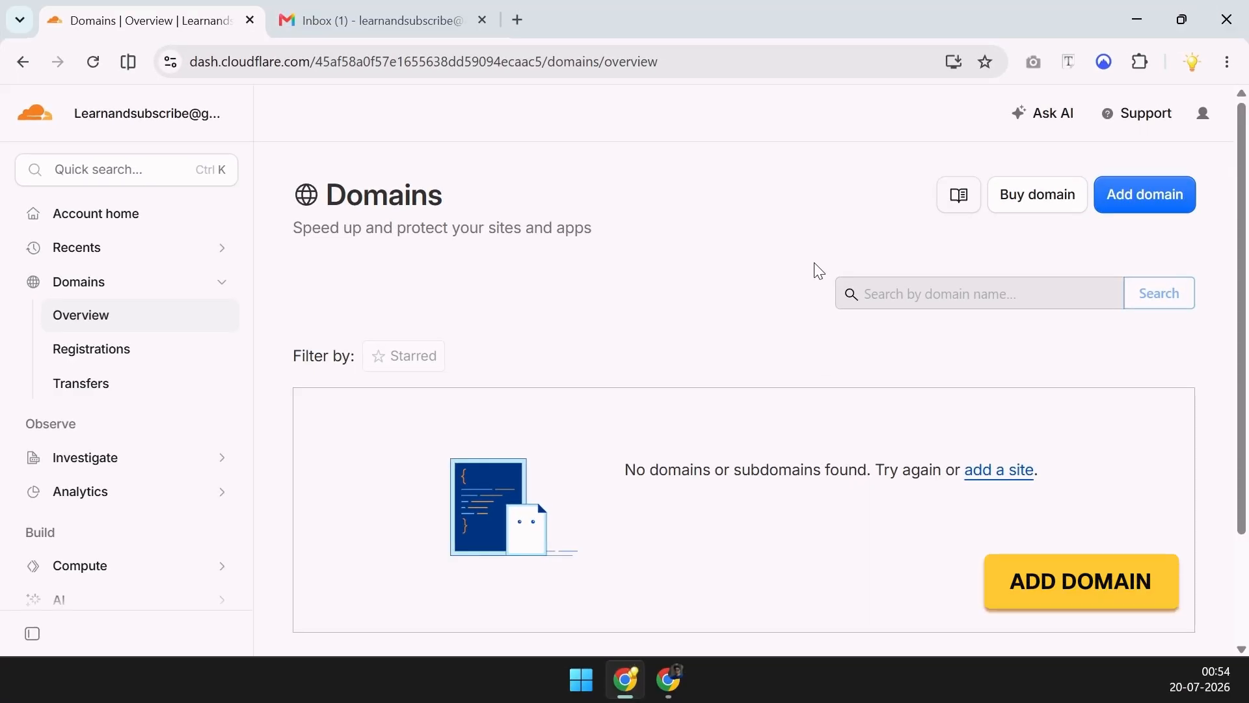
left_click(1138, 196)
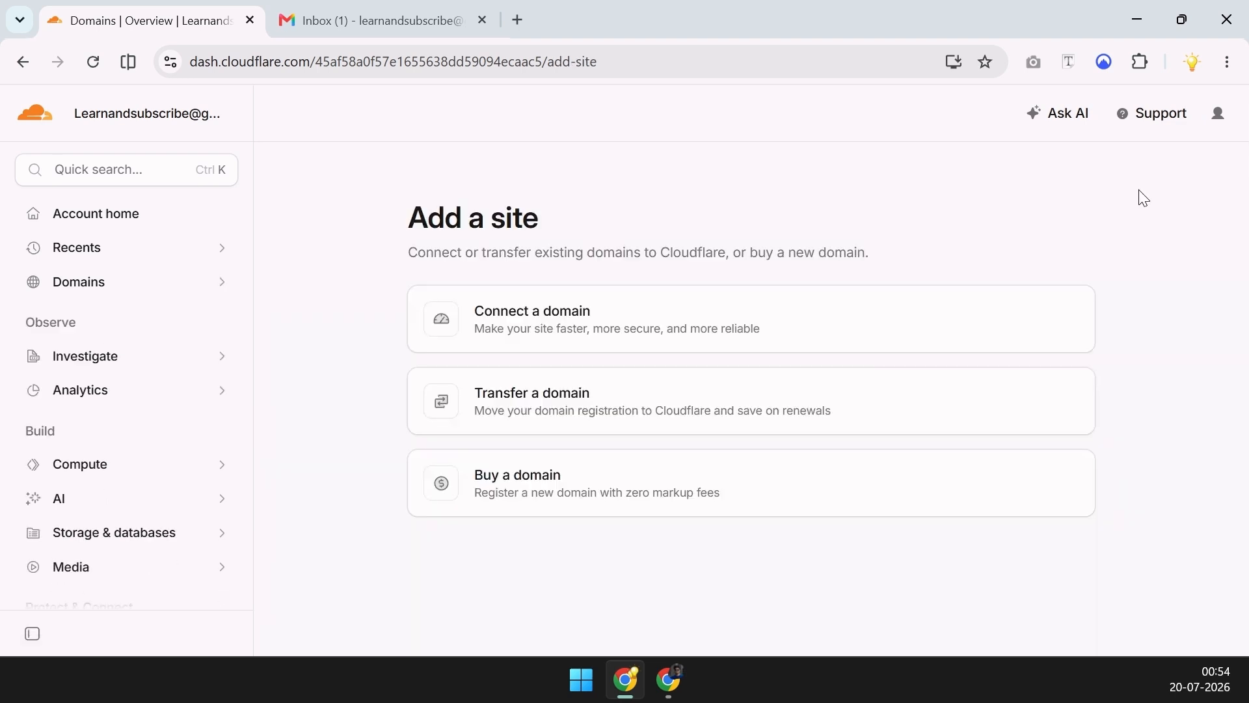
Connect nurislam.in with the recommended AI crawler settings and automatic DNS record import
left_click(656, 326)
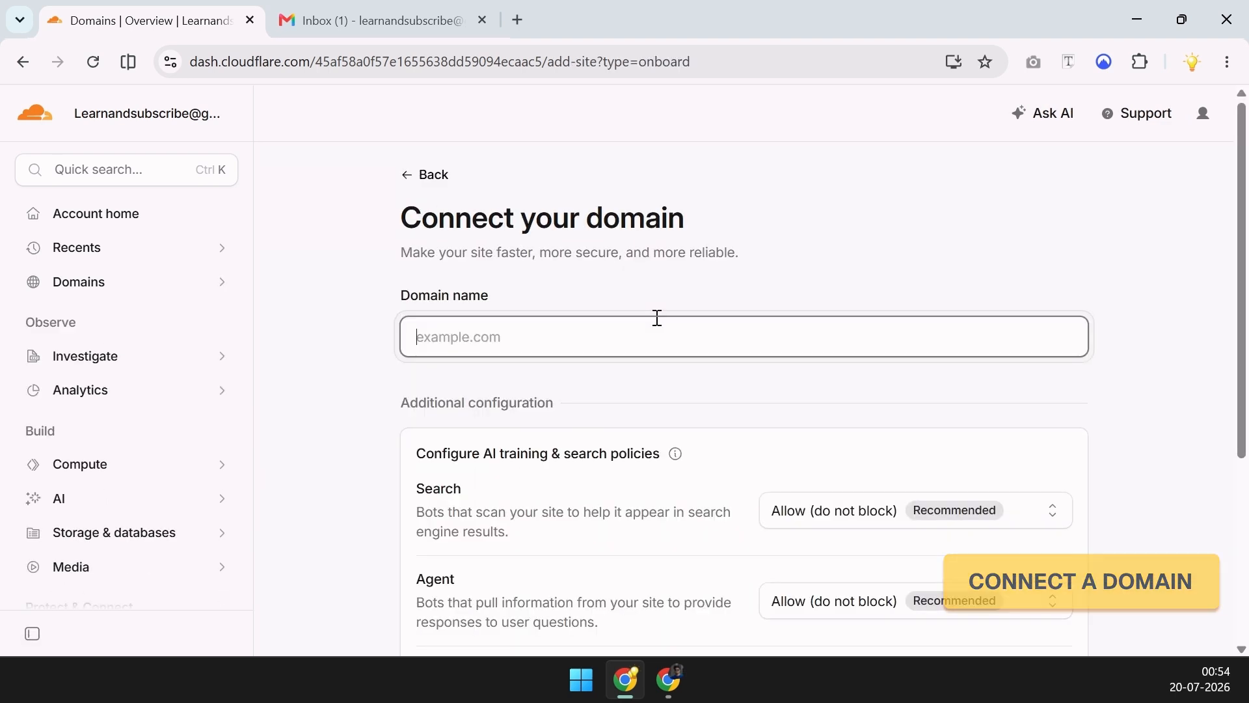
type("nu")
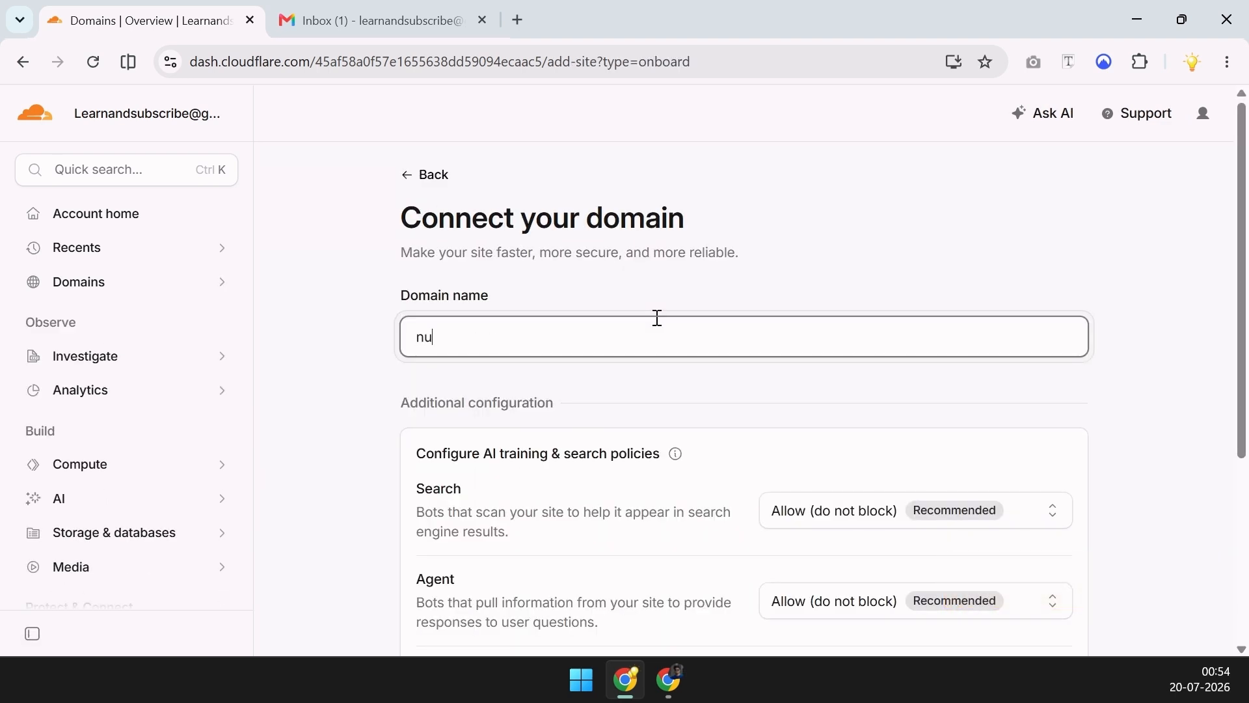
type("rislam.in")
scroll(656, 319, "down", 1)
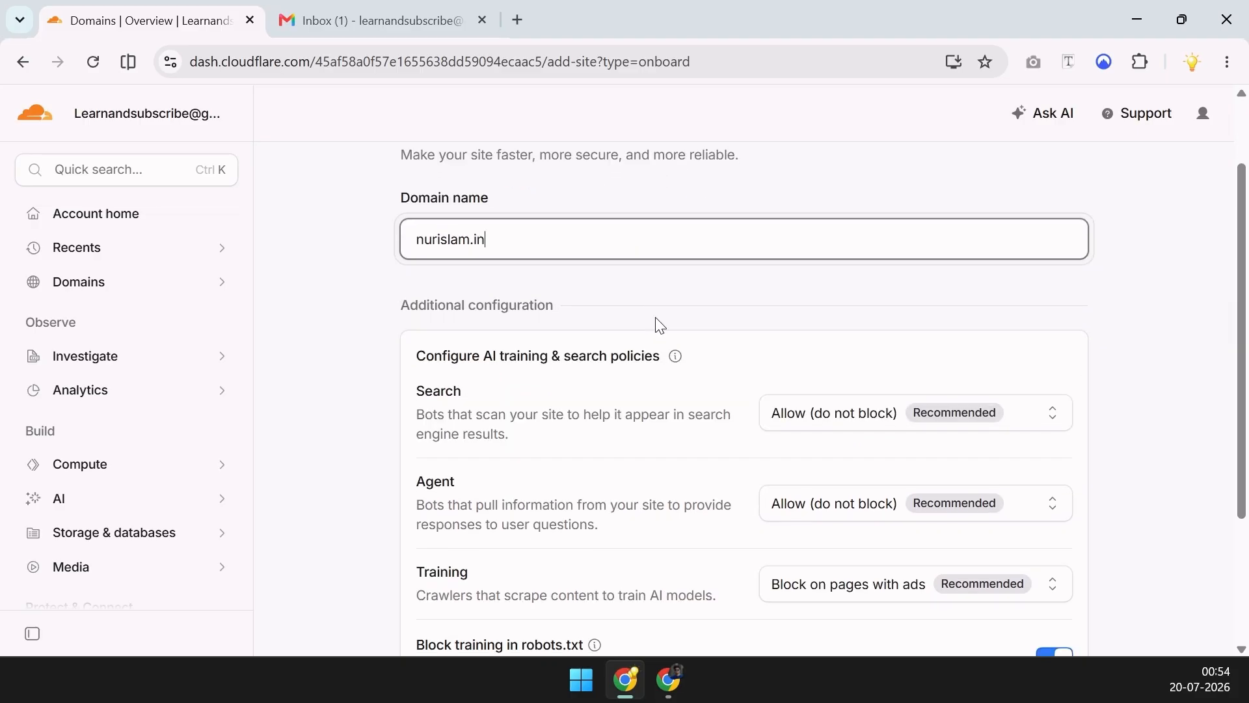
scroll(852, 346, "down", 3)
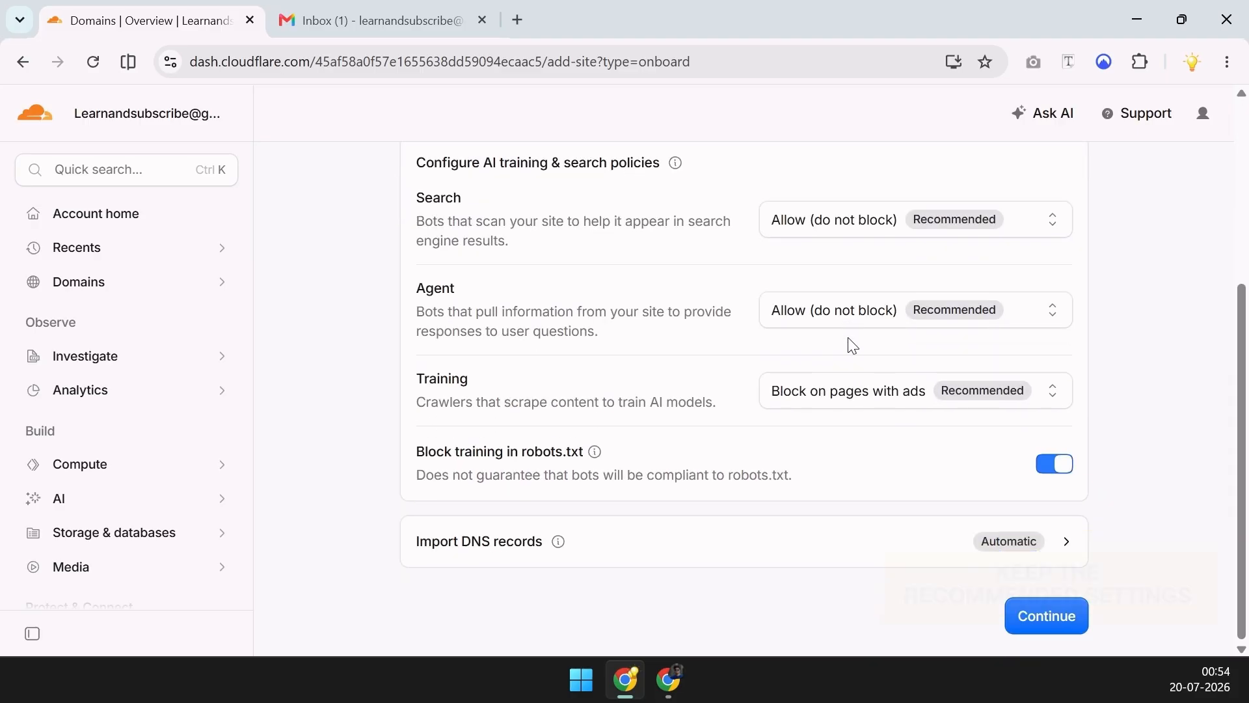
left_click(626, 541)
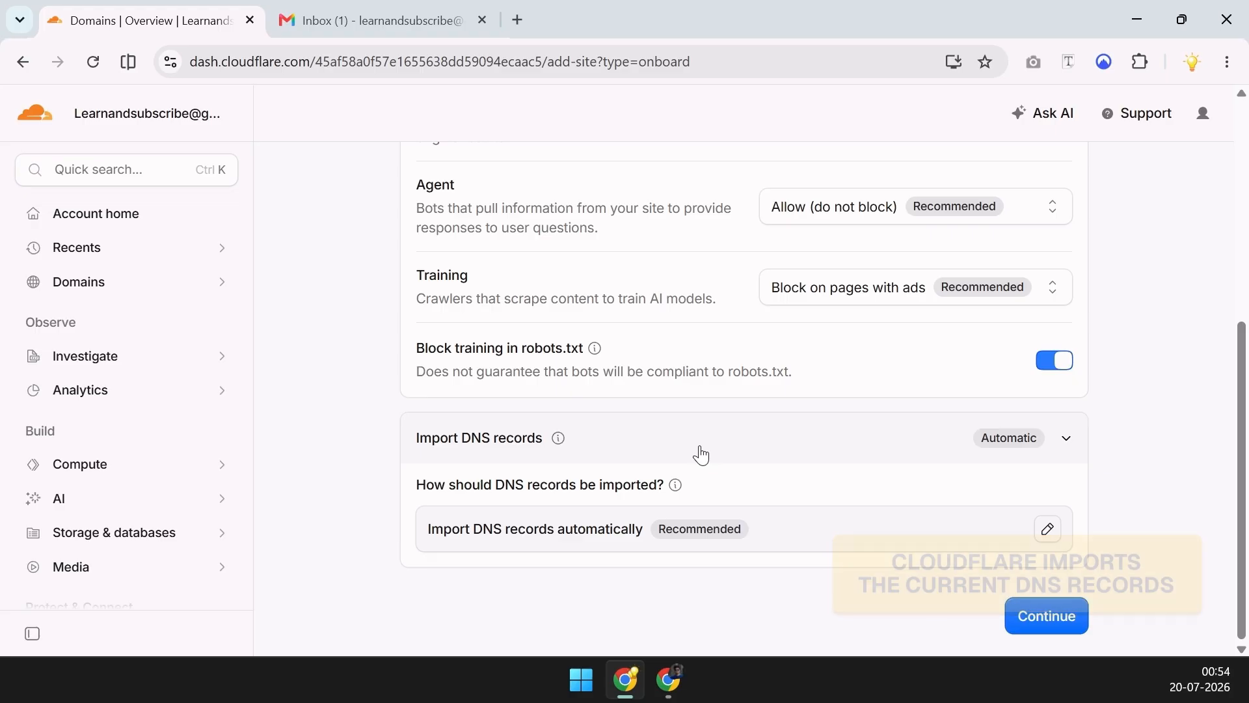
scroll(716, 475, "up", 6)
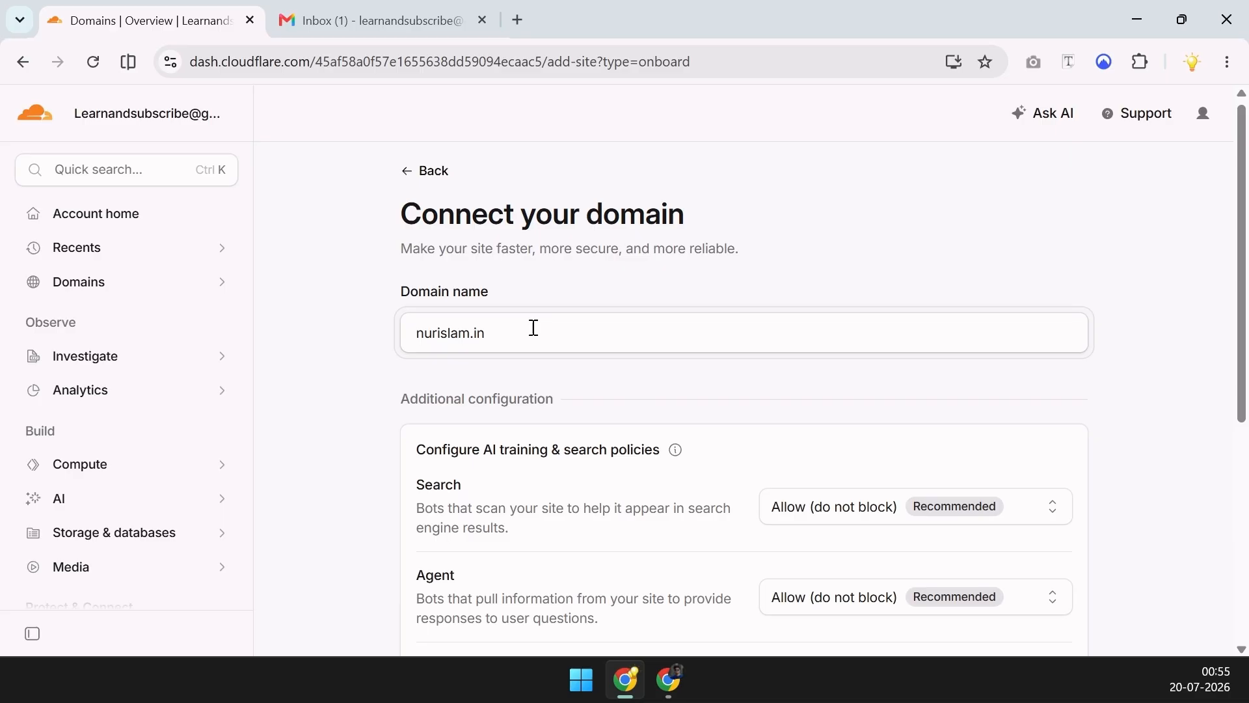
scroll(692, 435, "down", 6)
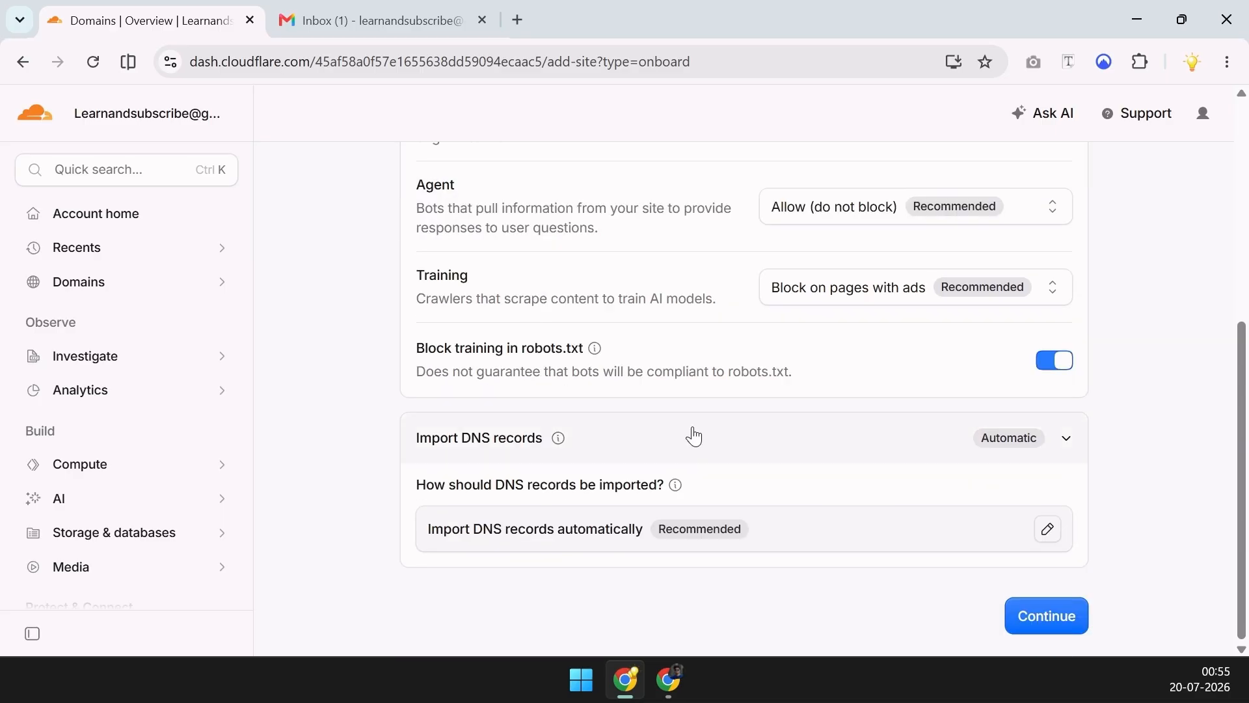
left_click(1040, 614)
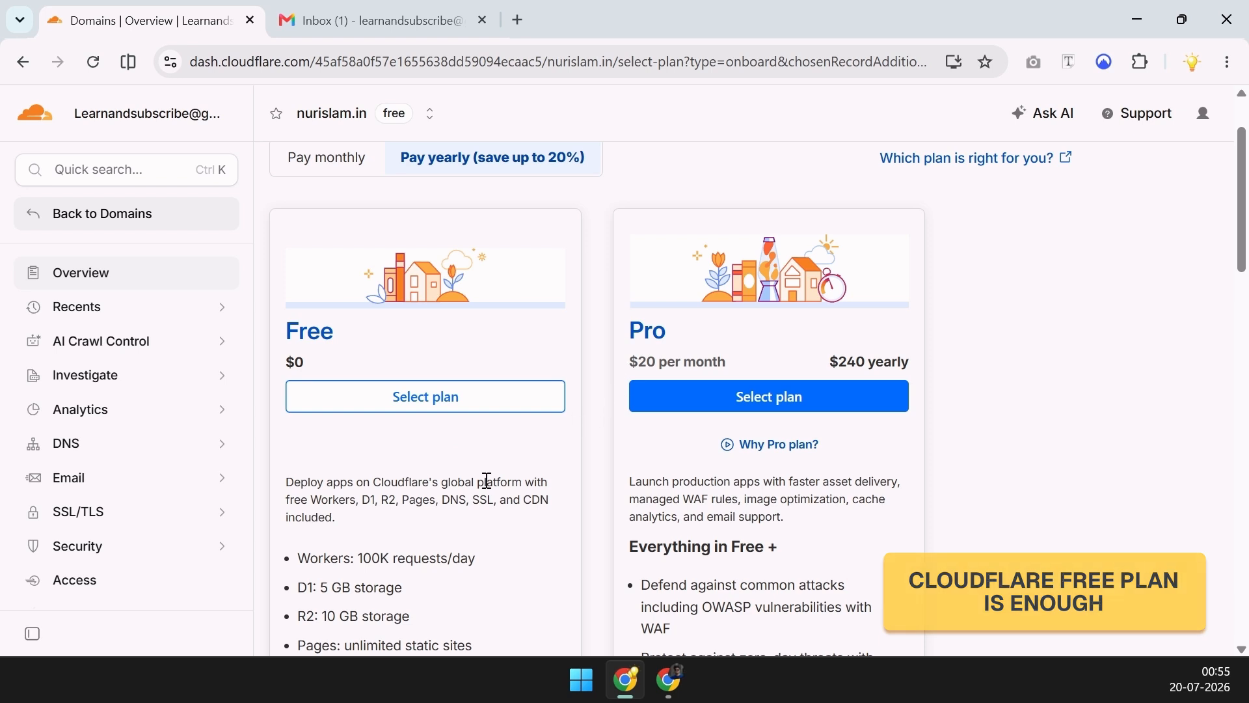
Choose the Free plan for nurislam.in and check the Namecheap domain details
left_click(447, 410)
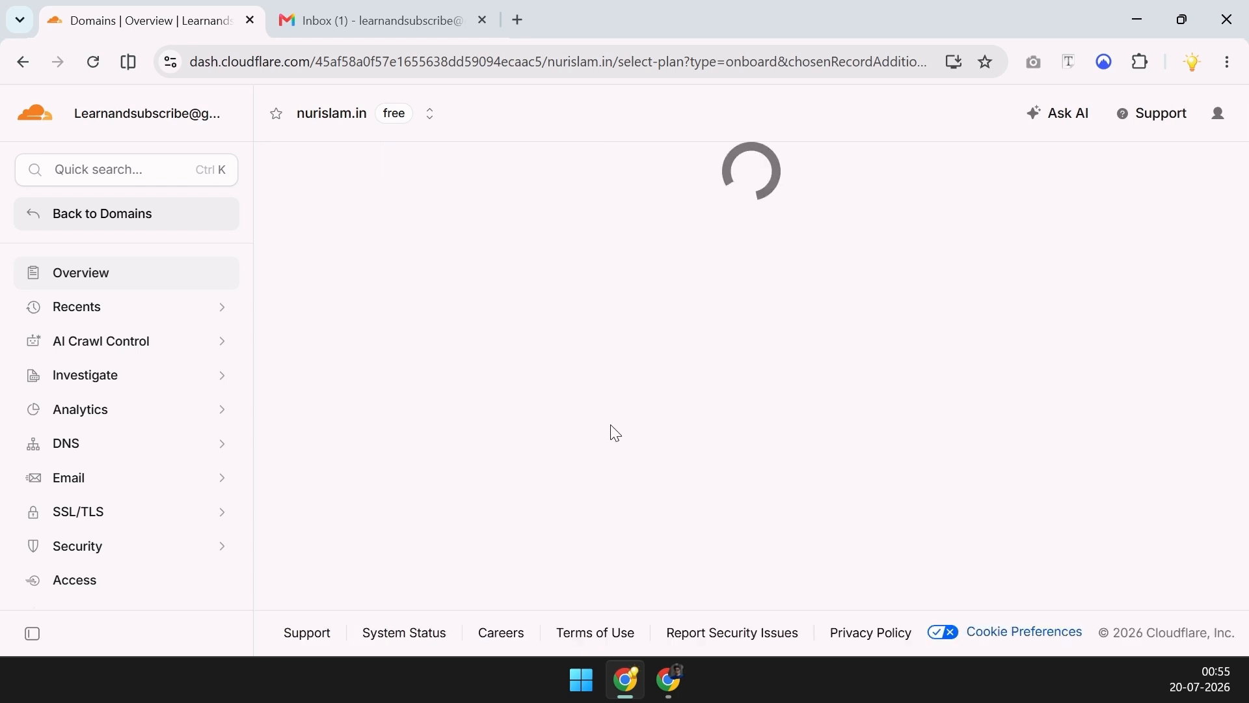
key("alt+Tab")
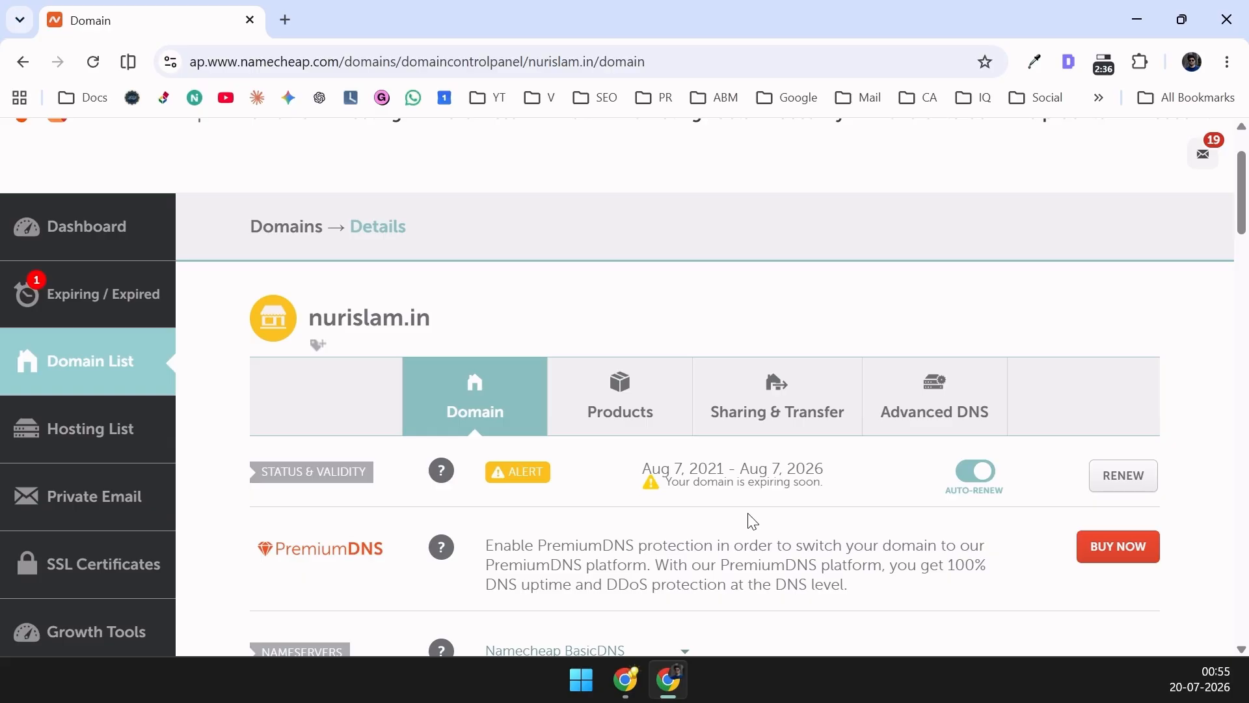
scroll(669, 408, "down", 5)
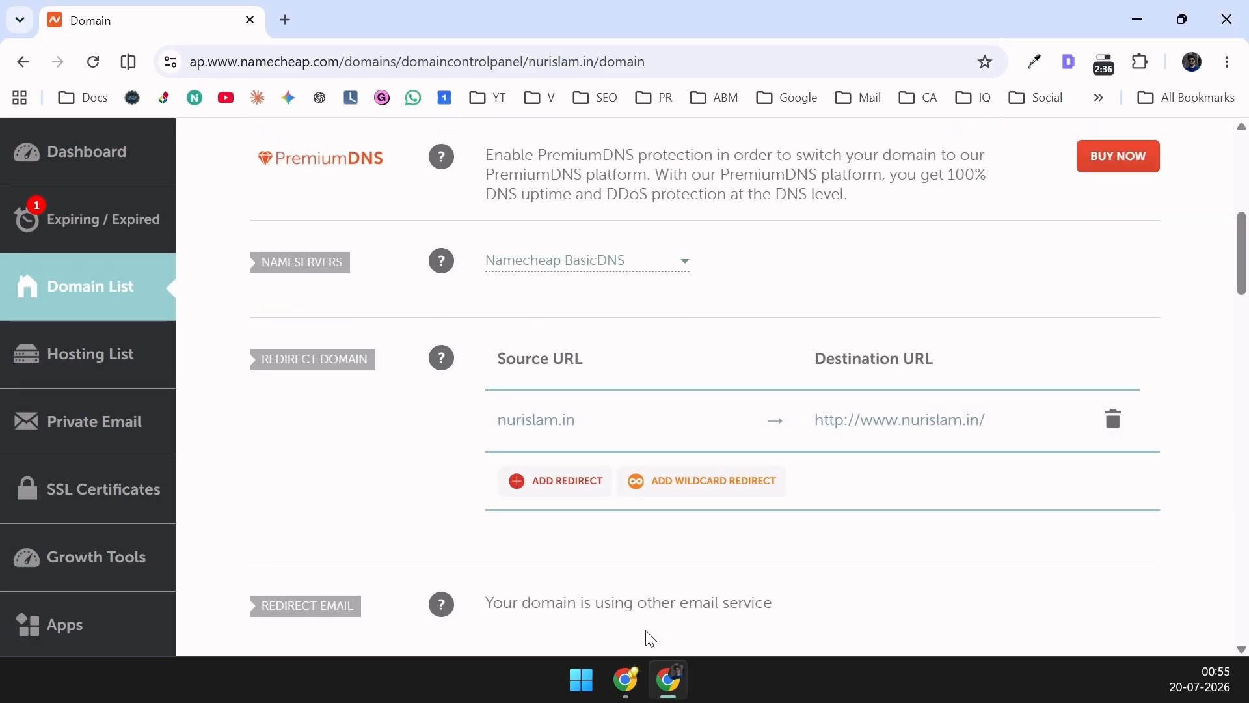
Review the scanned DNS records: A, CNAME, three Zoho MX and TXT entries
left_click(625, 680)
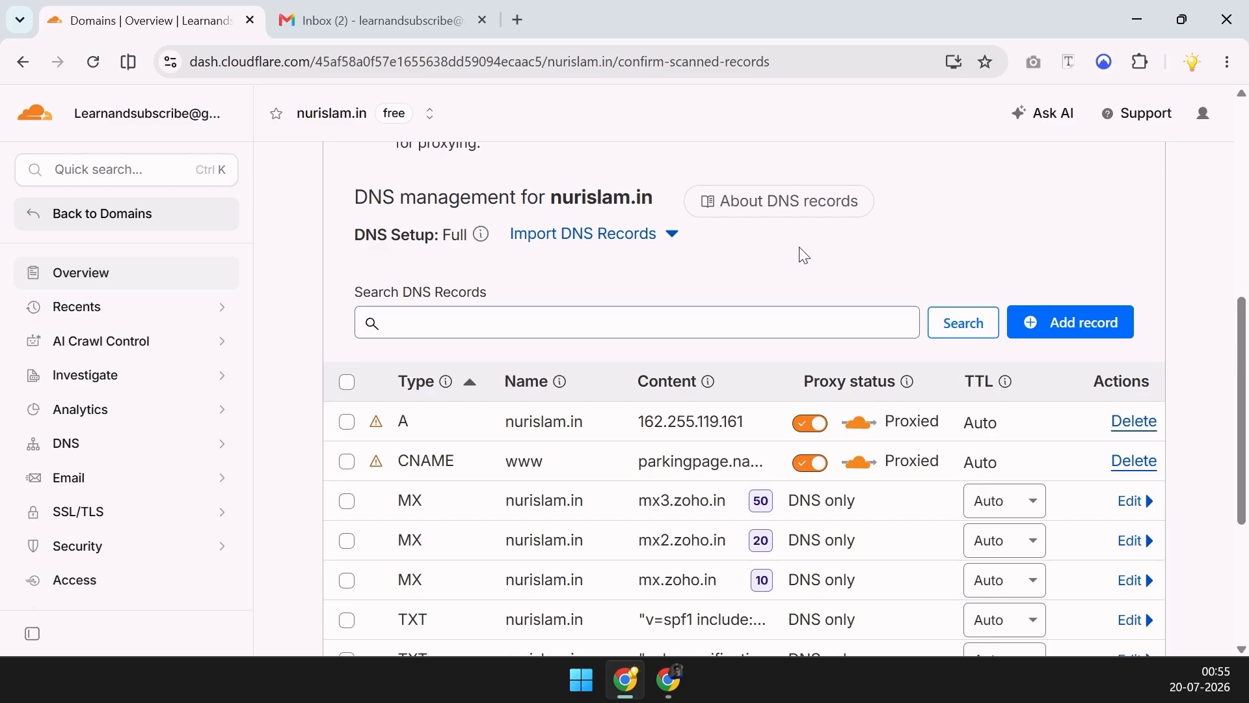
scroll(795, 270, "down", 3)
scroll(797, 274, "up", 2)
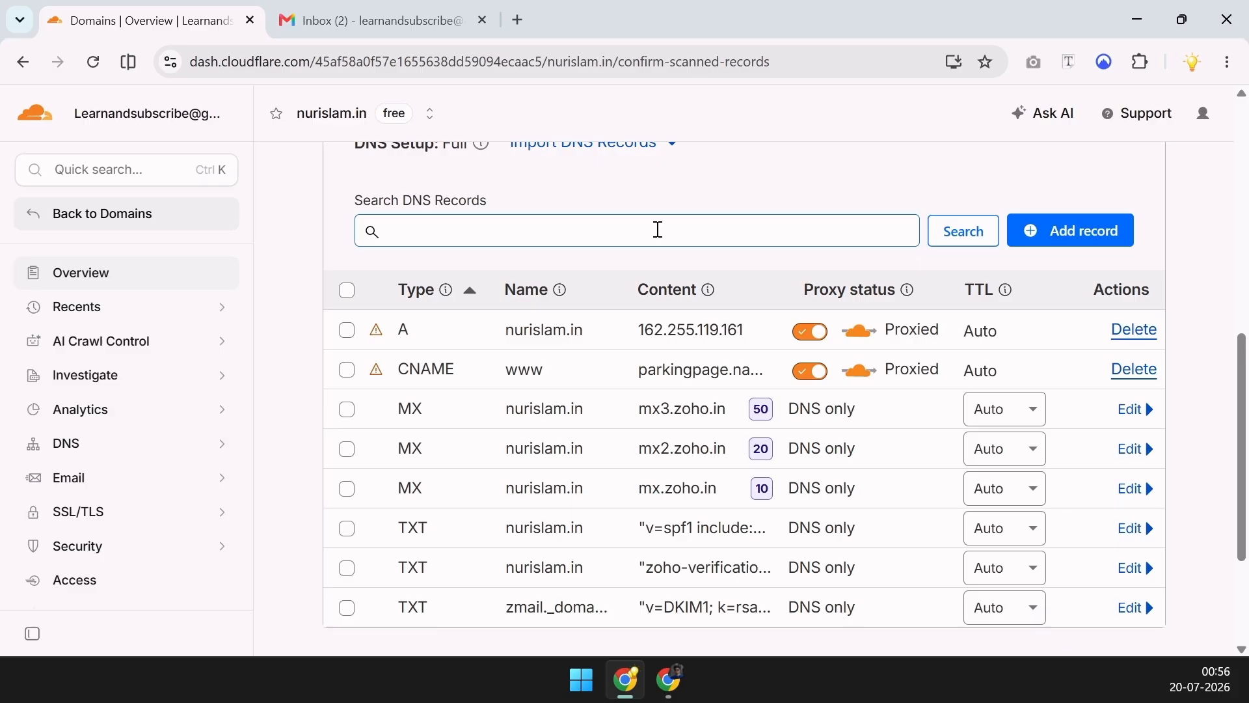
scroll(658, 229, "down", 2)
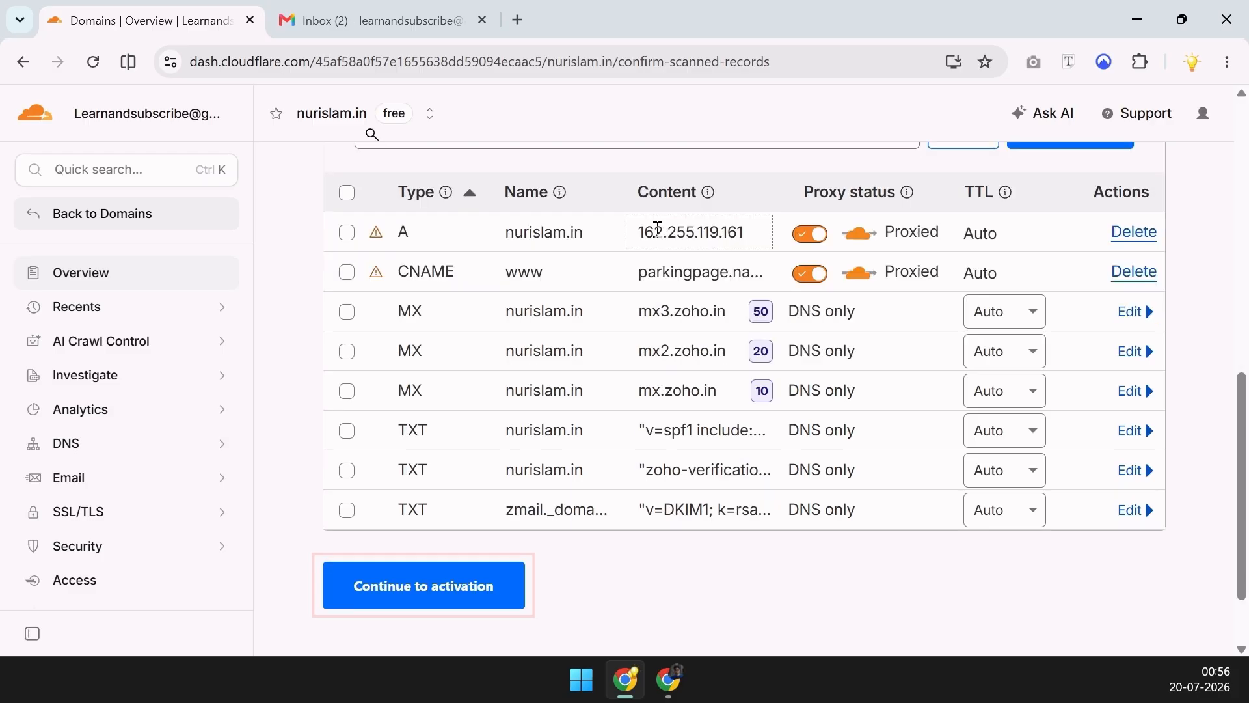
Continue to activation and copy the assigned nameserver liz.ns.cloudflare.com for use in Namecheap
left_click(490, 589)
scroll(736, 497, "down", 2)
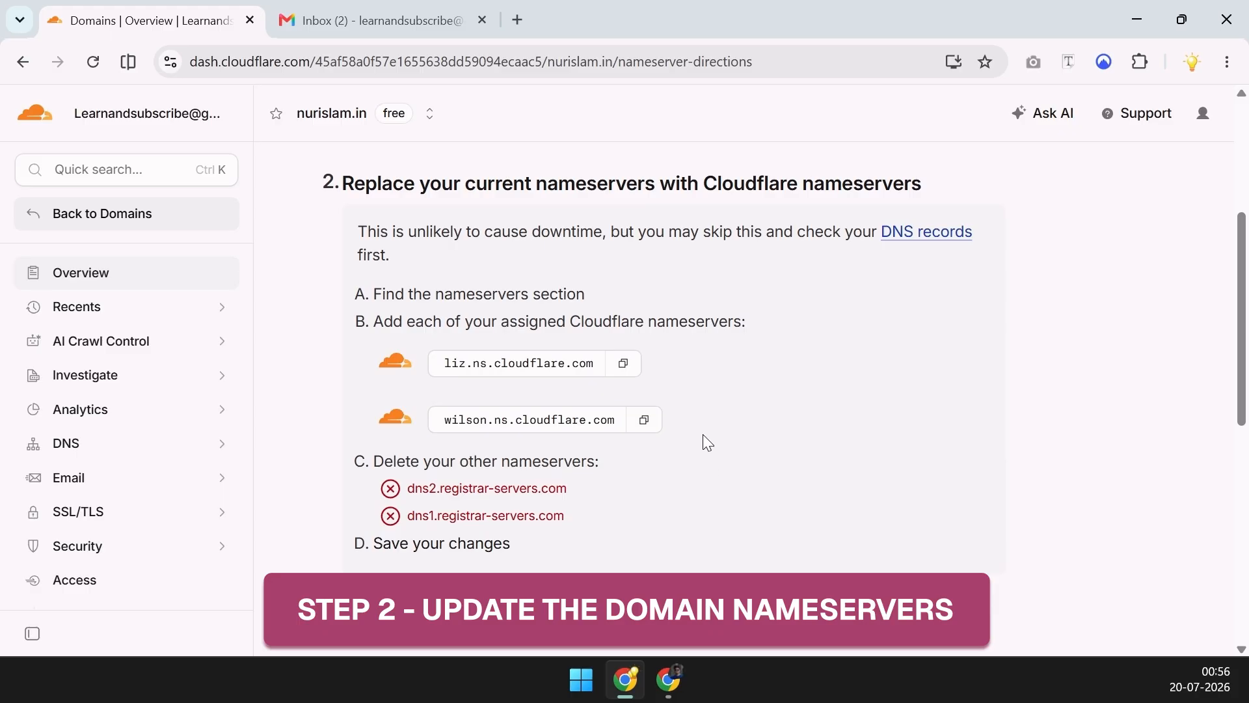
left_click(615, 371)
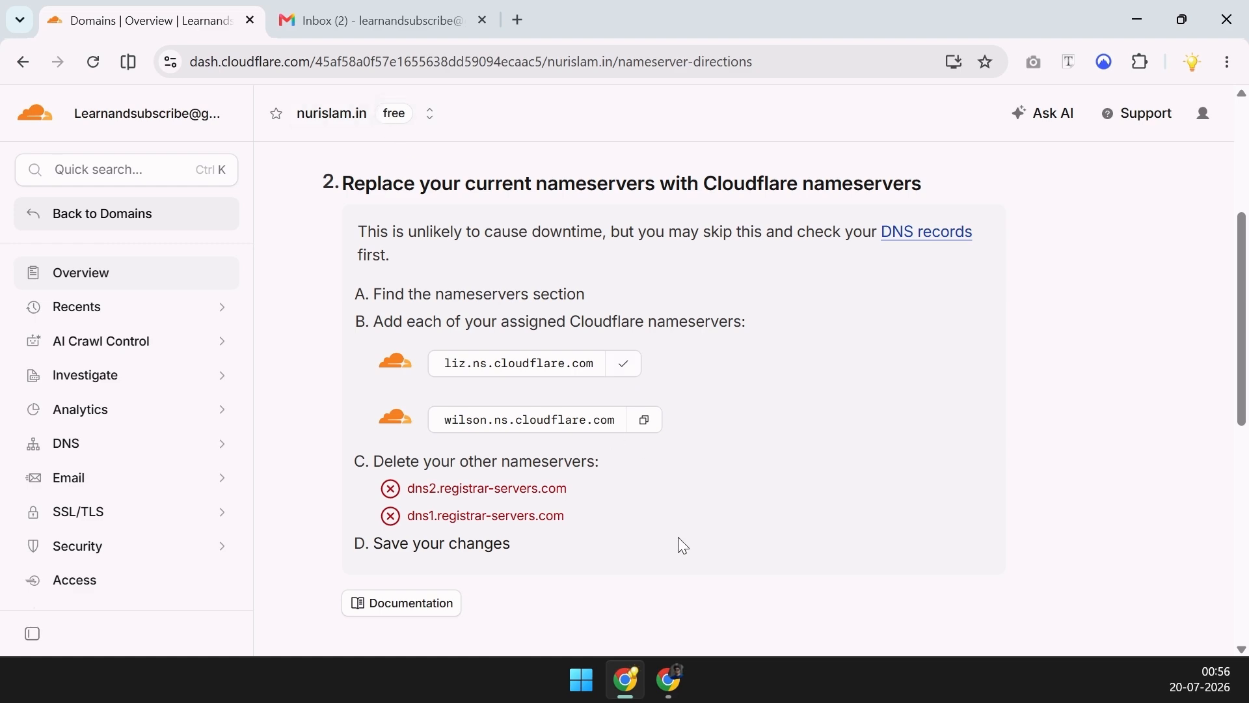
left_click(669, 678)
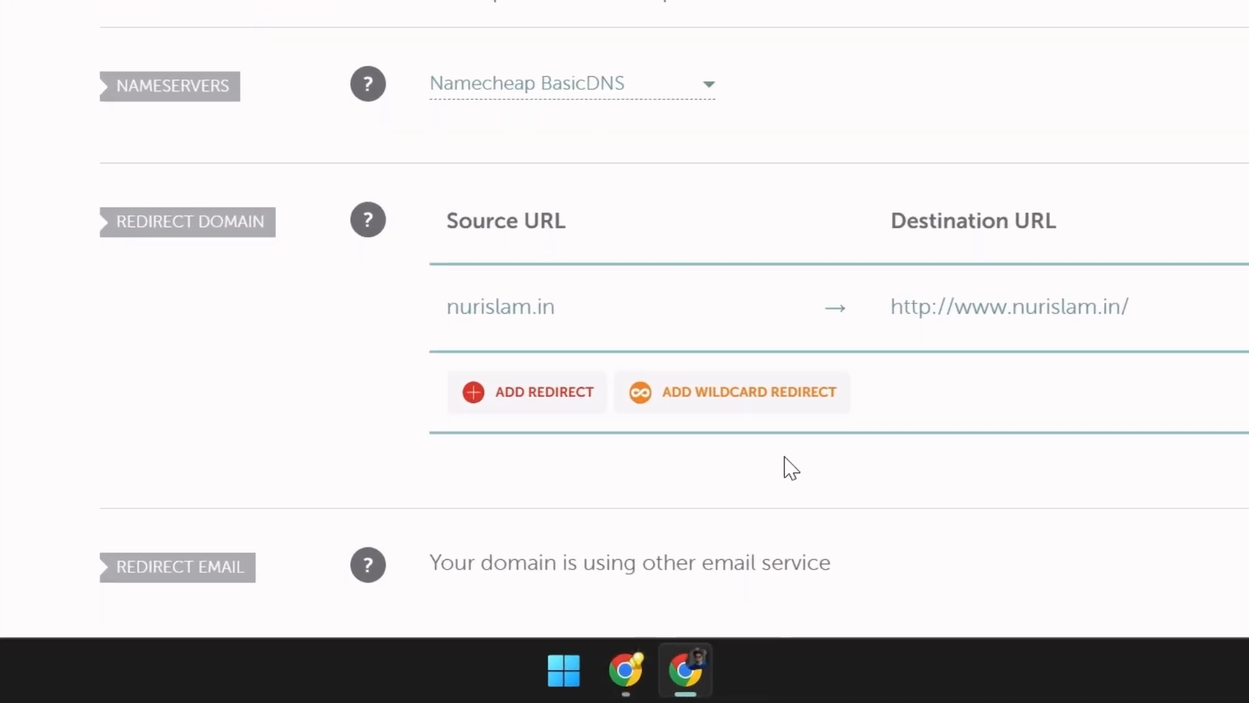
scroll(744, 533, "up", 3)
Switch nurislam.in to Custom DNS and paste liz.ns.cloudflare.com as nameserver 1
left_click(658, 362)
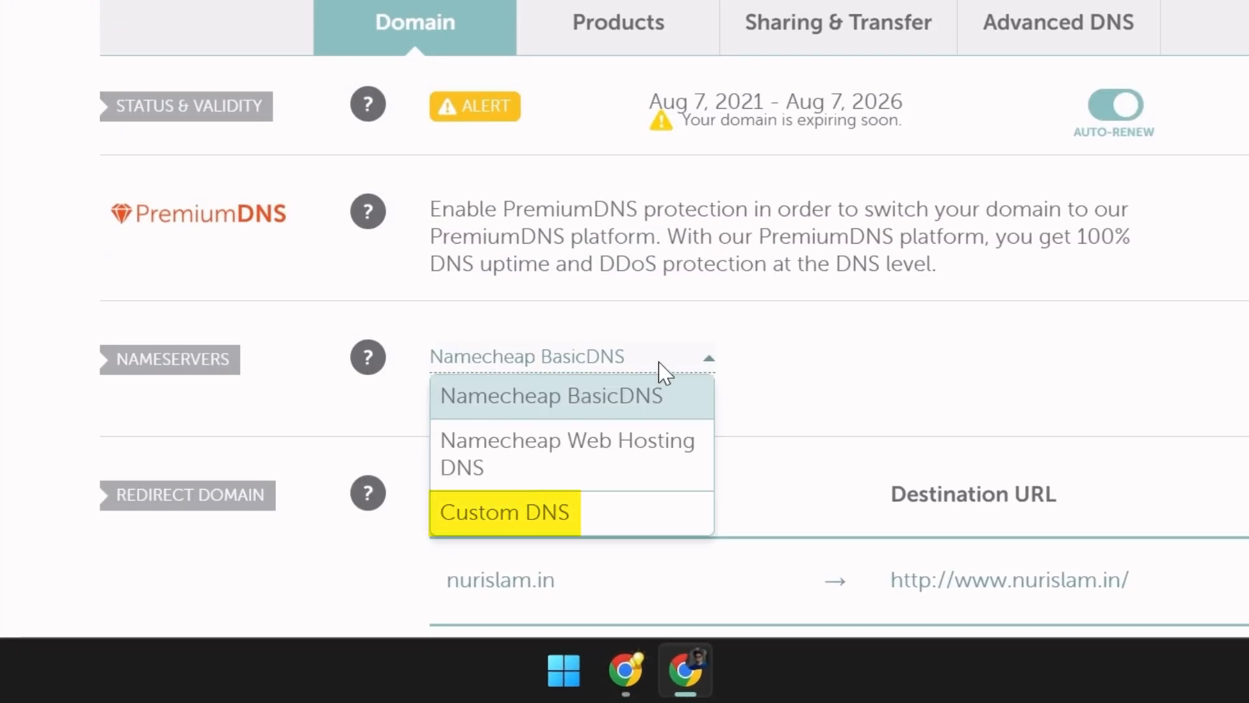
left_click(616, 520)
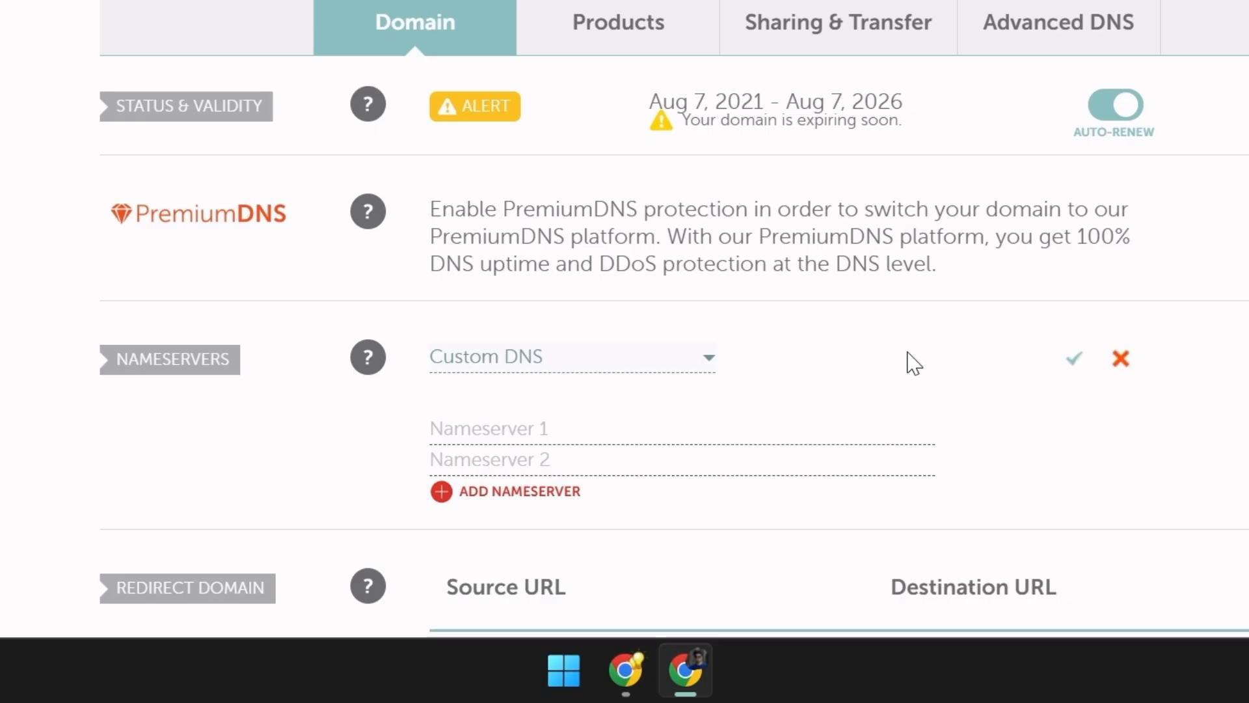
left_click(585, 429)
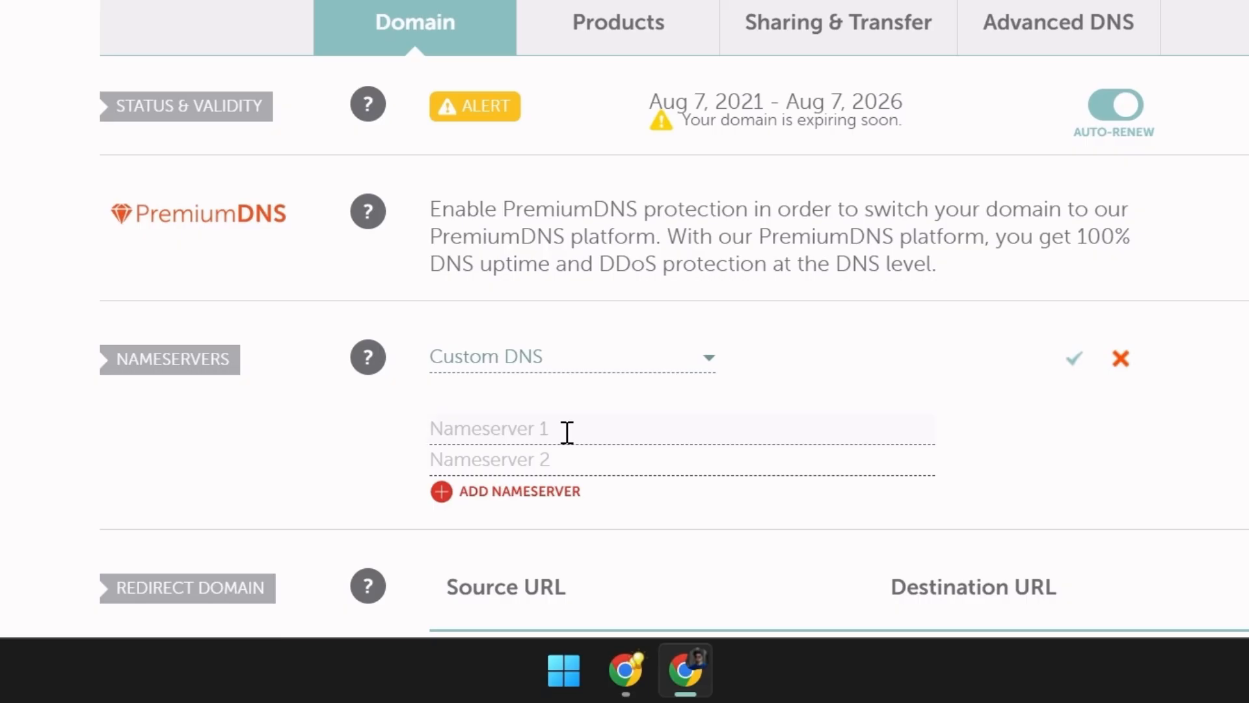
key("ctrl+v")
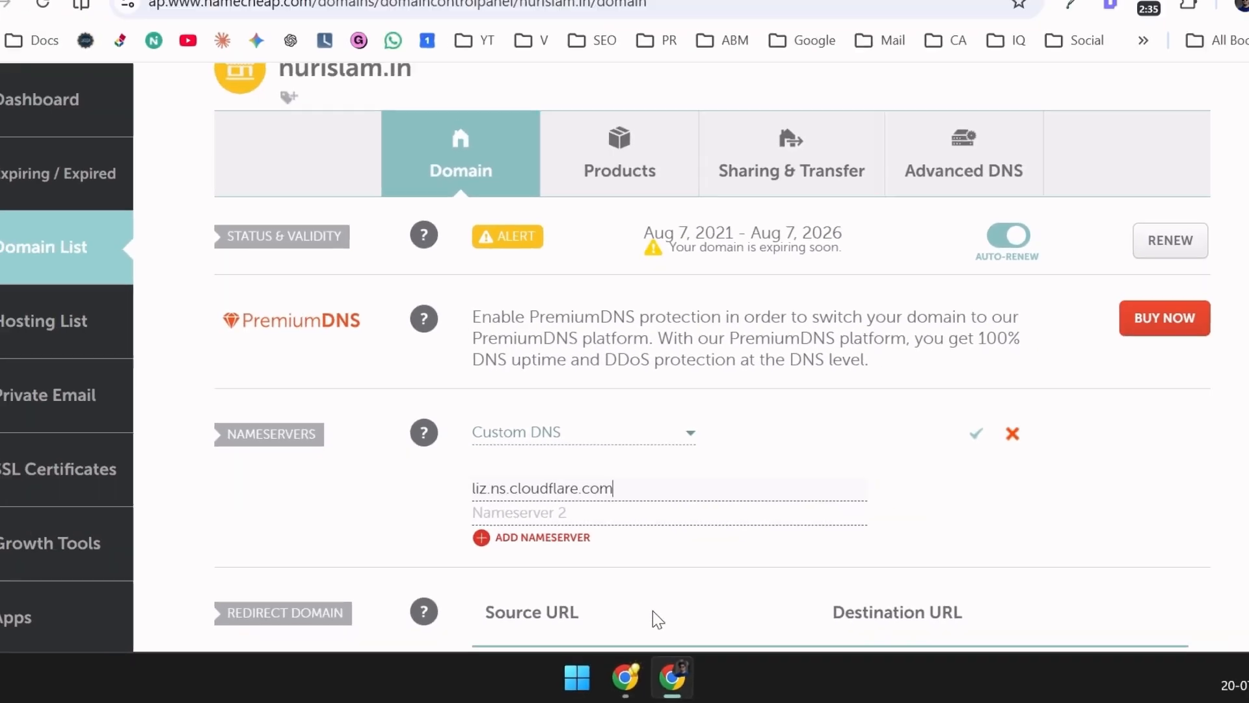
Copy wilson.ns.cloudflare.com from Cloudflare and paste it as nameserver 2
left_click(625, 670)
left_click(646, 421)
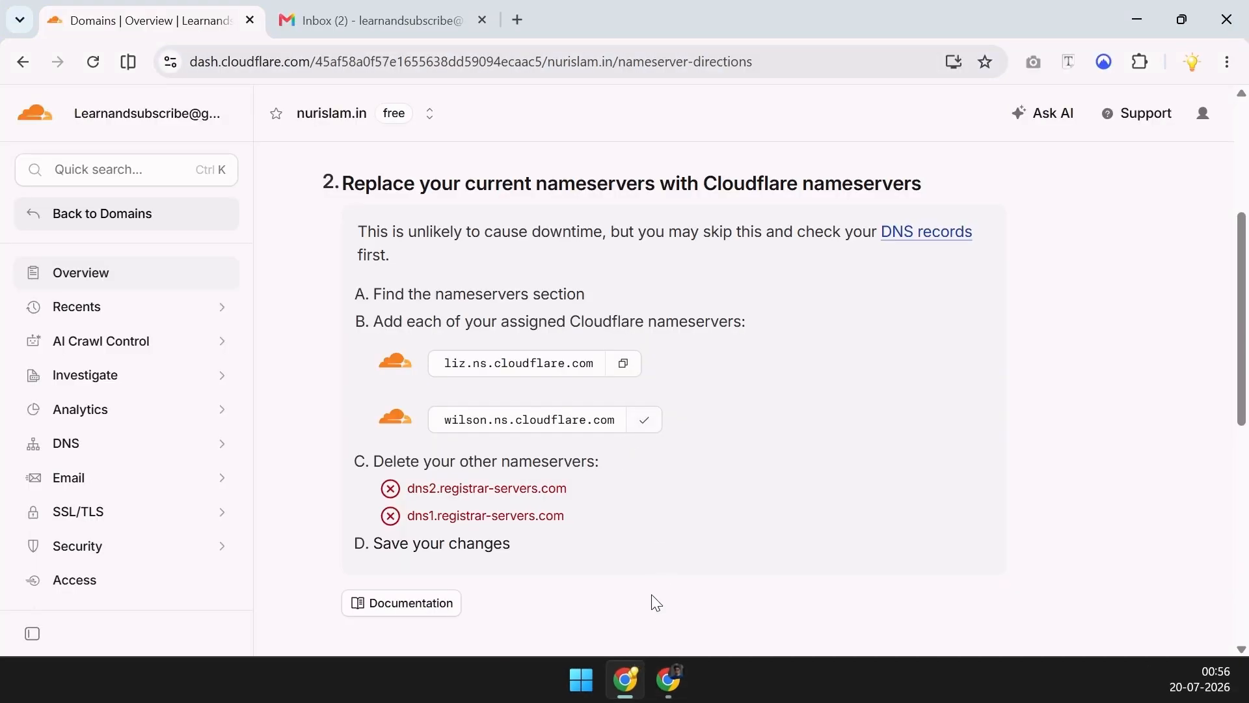
left_click(668, 680)
left_click(614, 527)
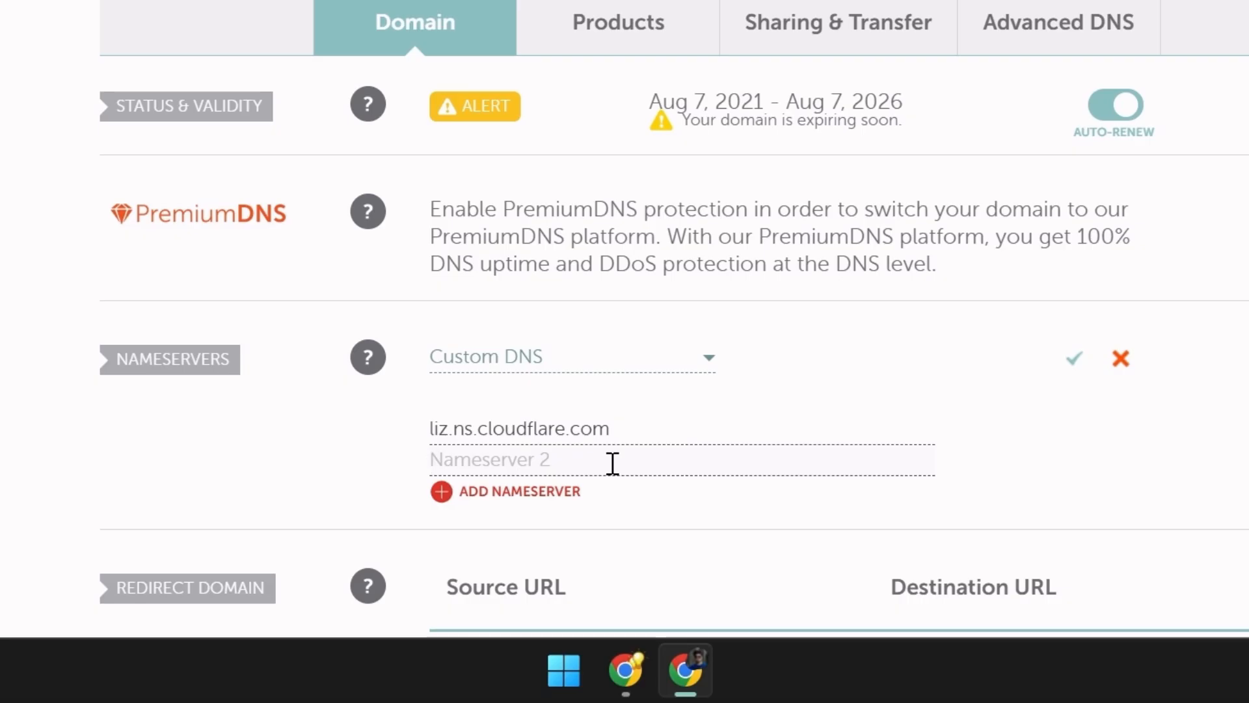
key("ctrl+v")
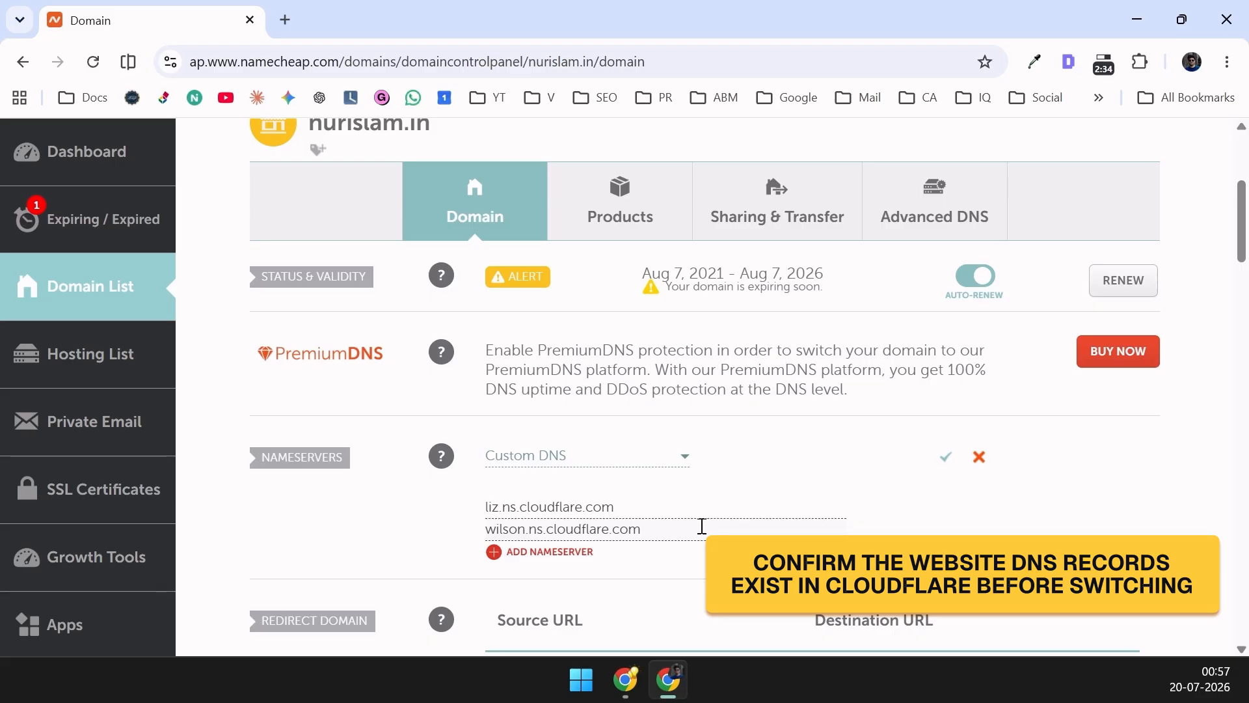
Save the custom nameservers in Namecheap, then have Cloudflare check the nameservers now
left_click(947, 459)
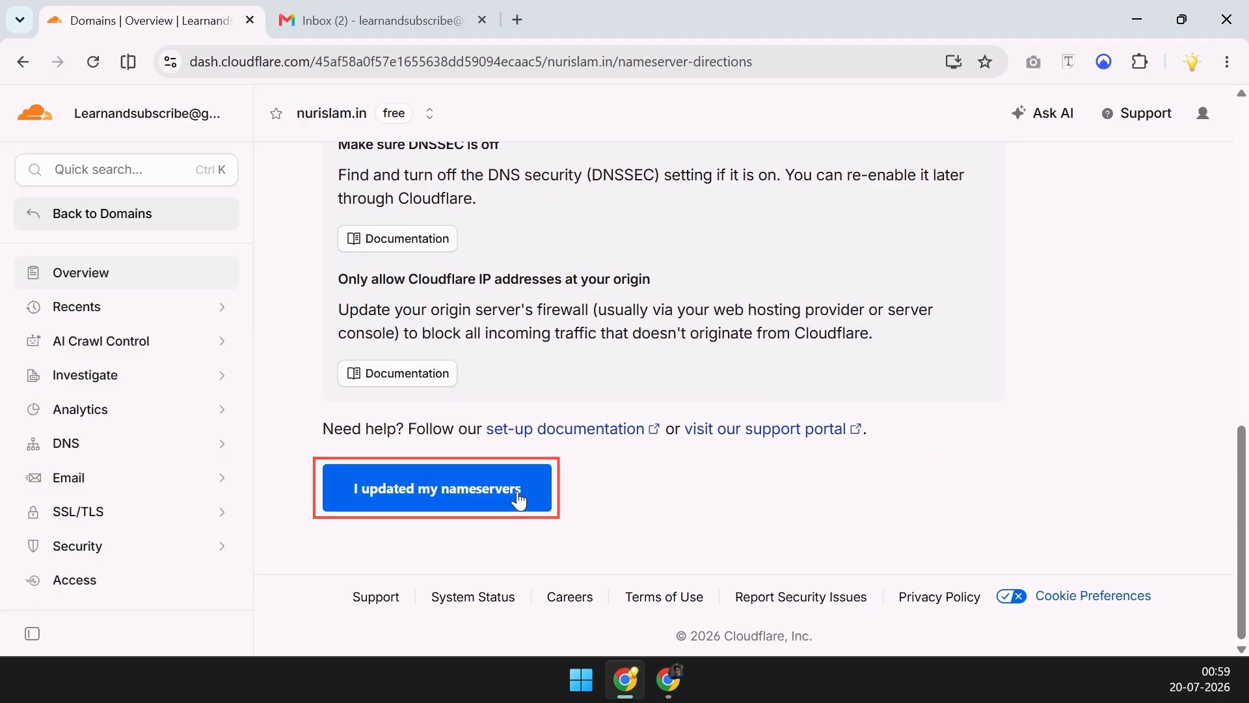
left_click(493, 490)
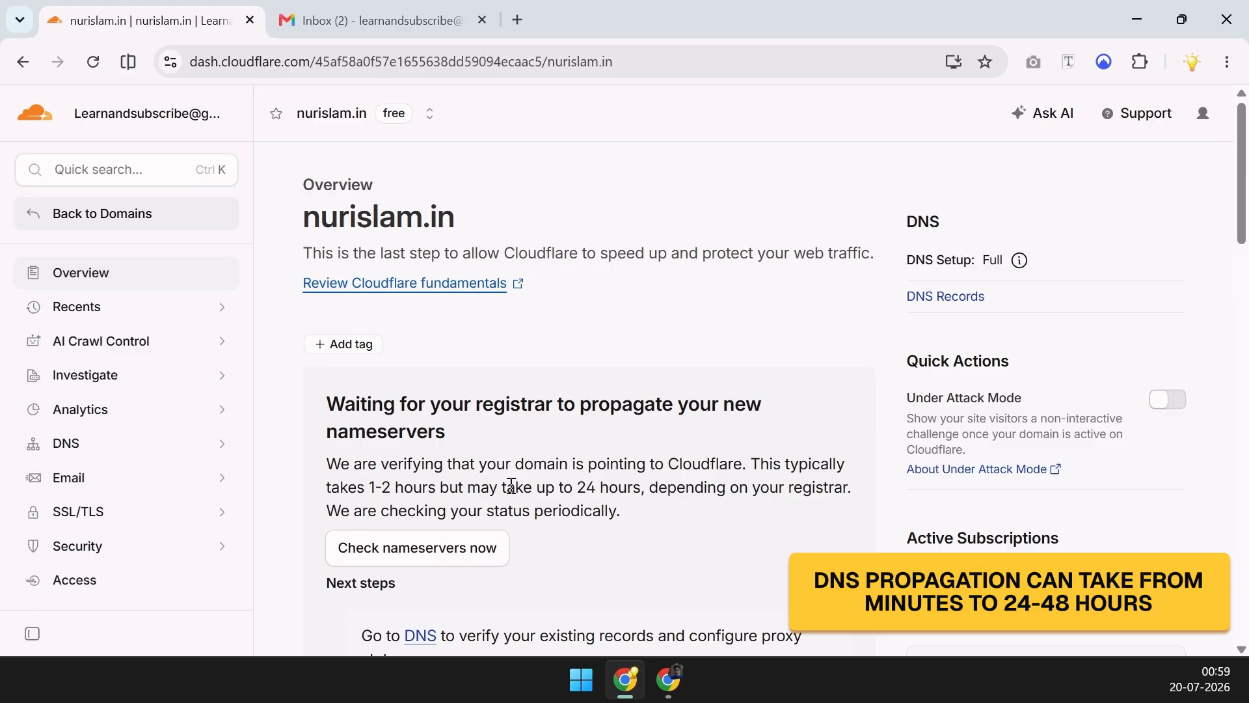
left_click_drag(555, 487, 619, 485)
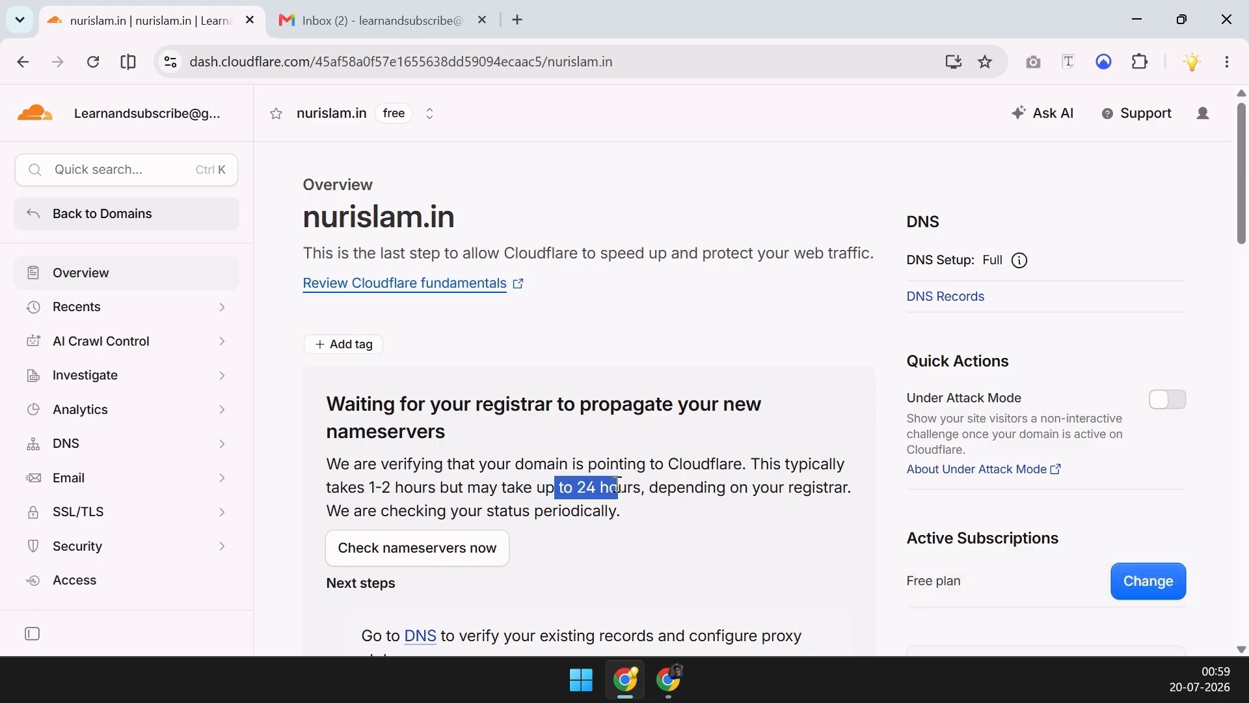
left_click(471, 551)
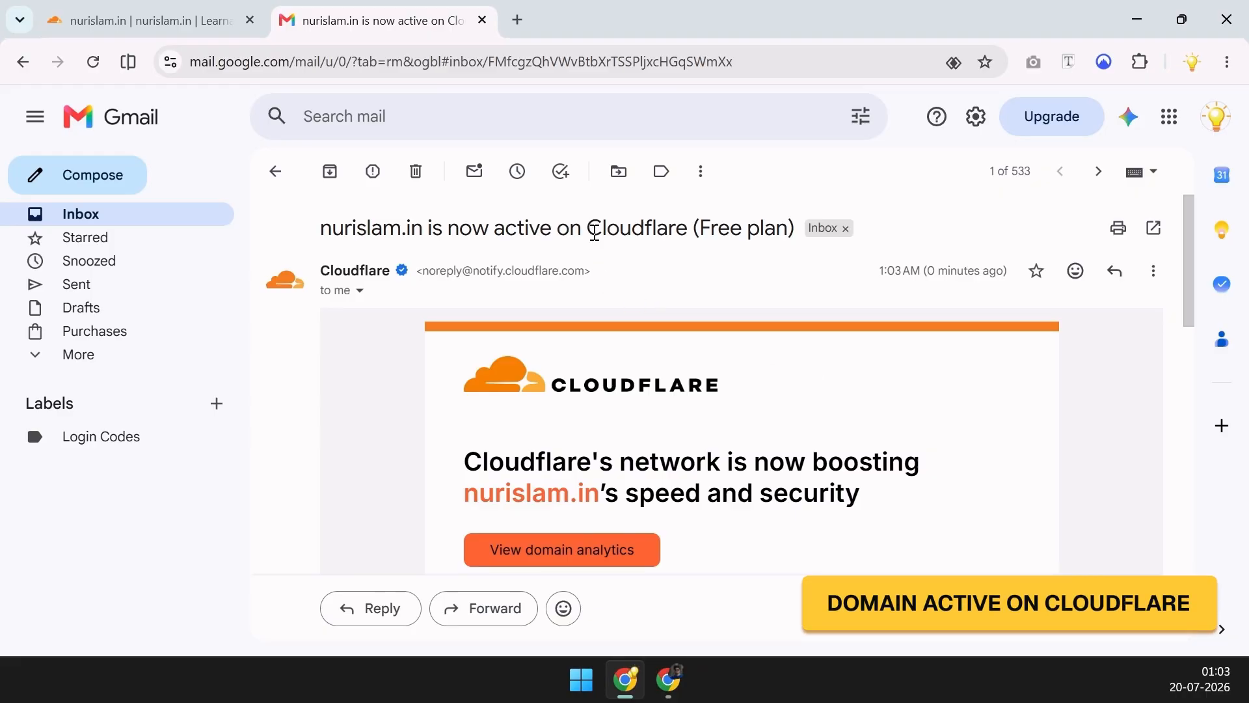
Return to the Cloudflare tab and reload the nurislam.in overview to confirm it's protected
scroll(648, 287, "down", 2)
left_click(217, 32)
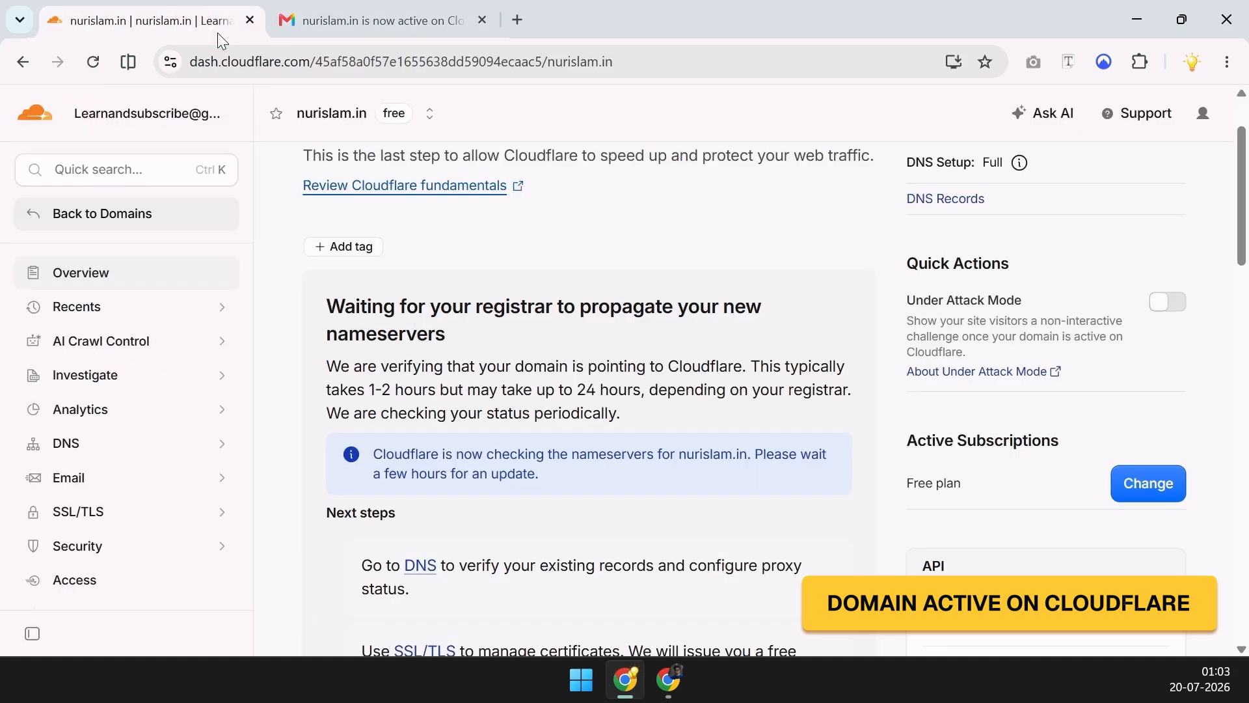
scroll(524, 330, "up", 2)
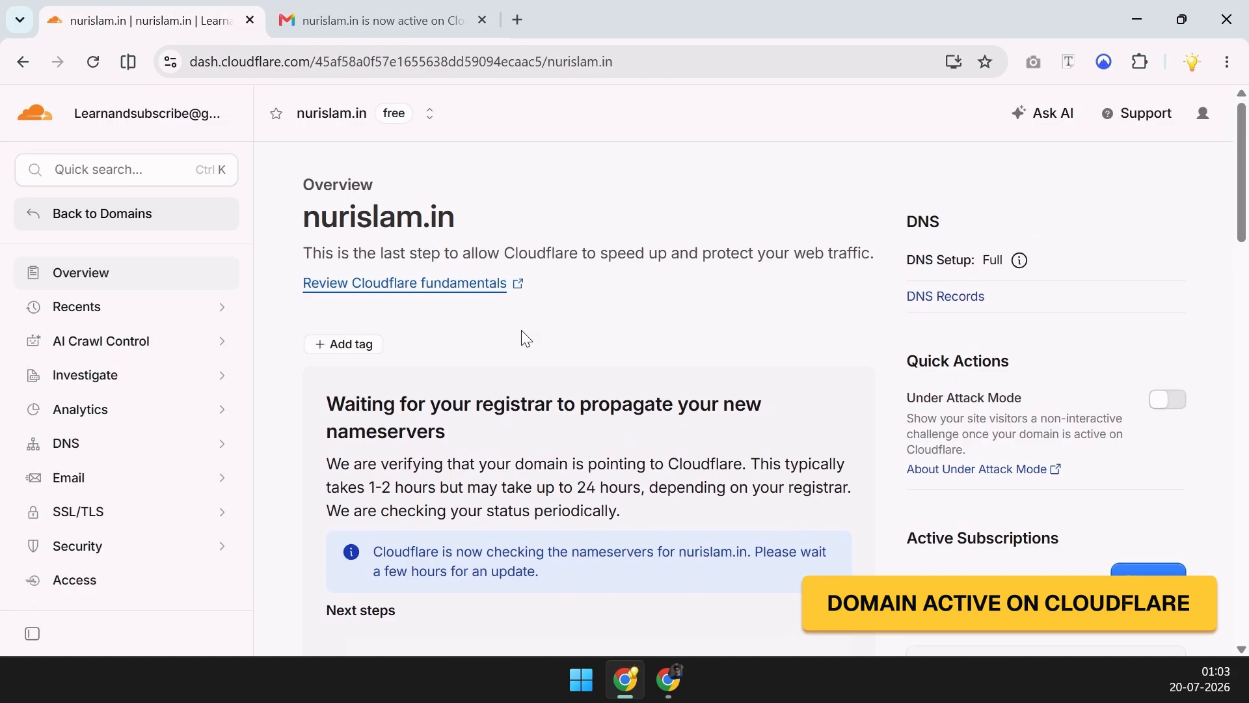
left_click(100, 63)
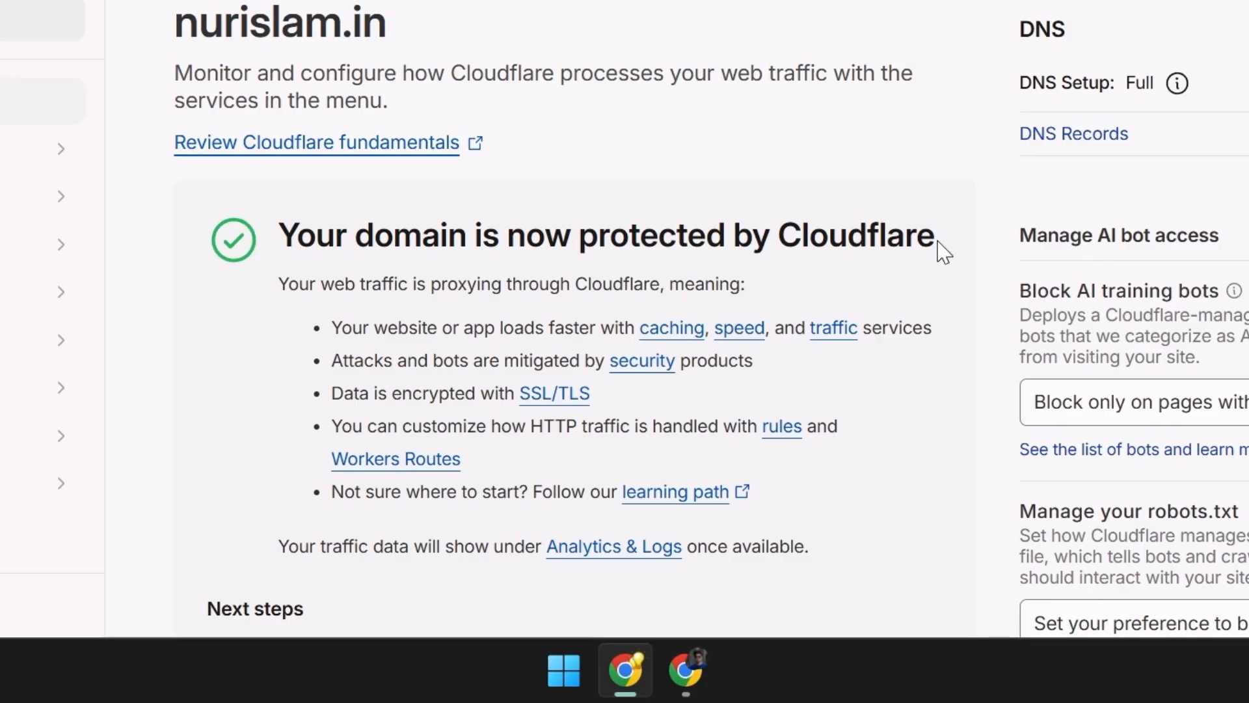
scroll(944, 252, "down", 3)
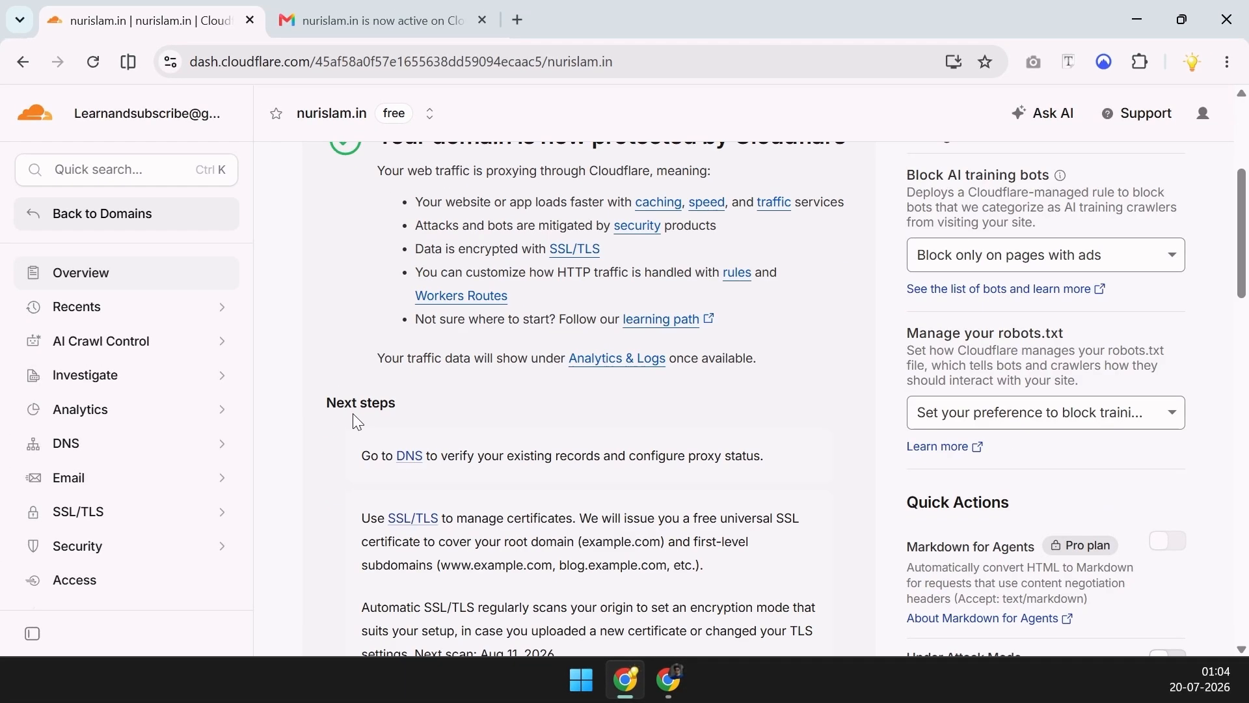
Delete the mx.zoho.in, mx2.zoho.in and mx3.zoho.in MX records, confirming with DELETE
left_click(408, 464)
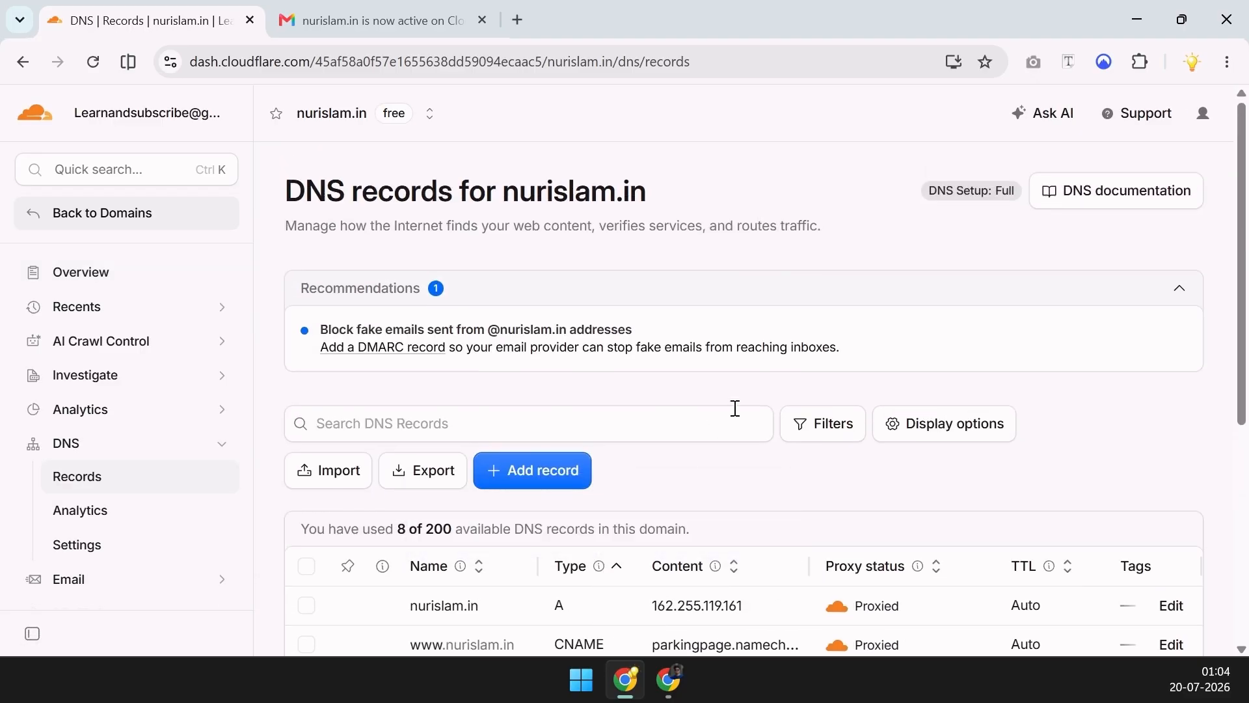
scroll(735, 408, "down", 5)
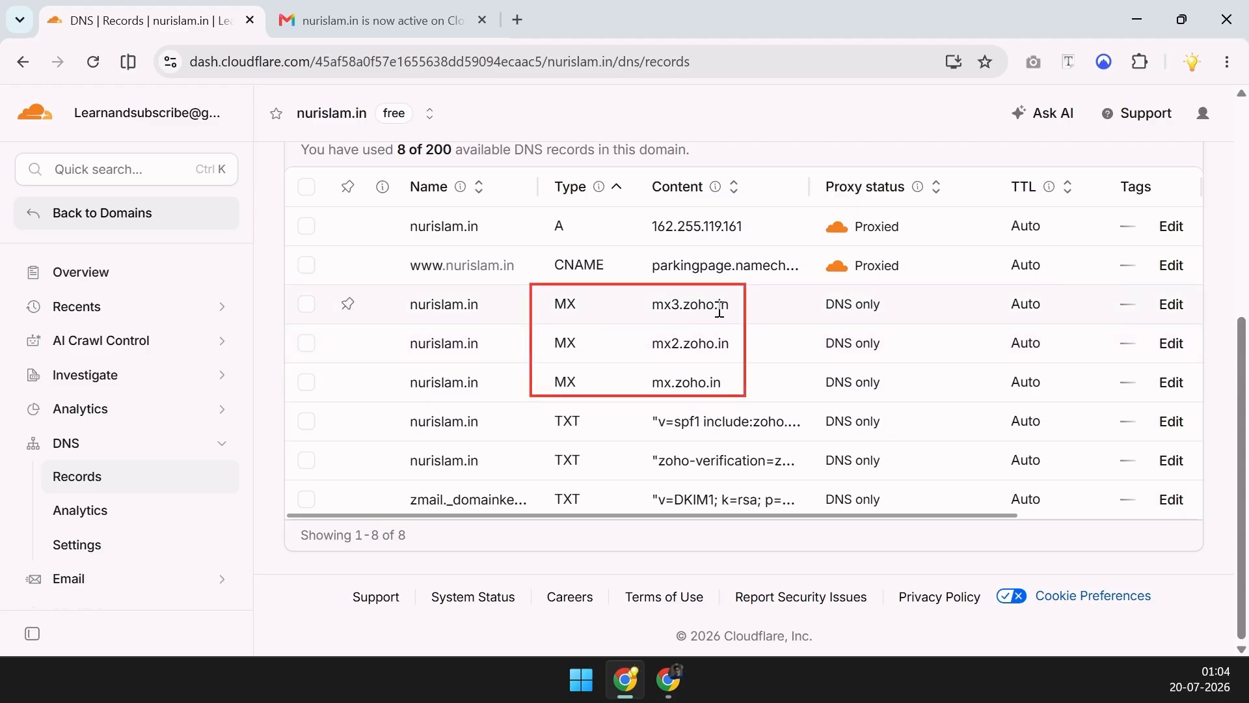
left_click(306, 306)
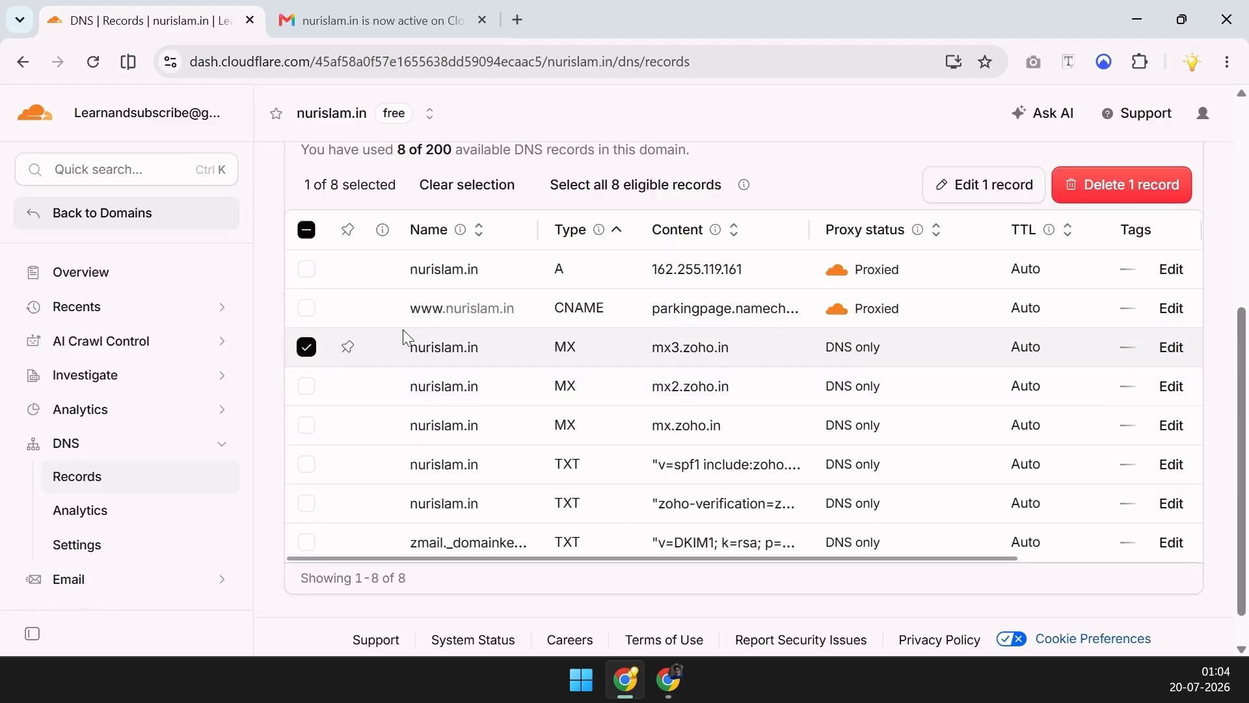
left_click(306, 386)
left_click(307, 425)
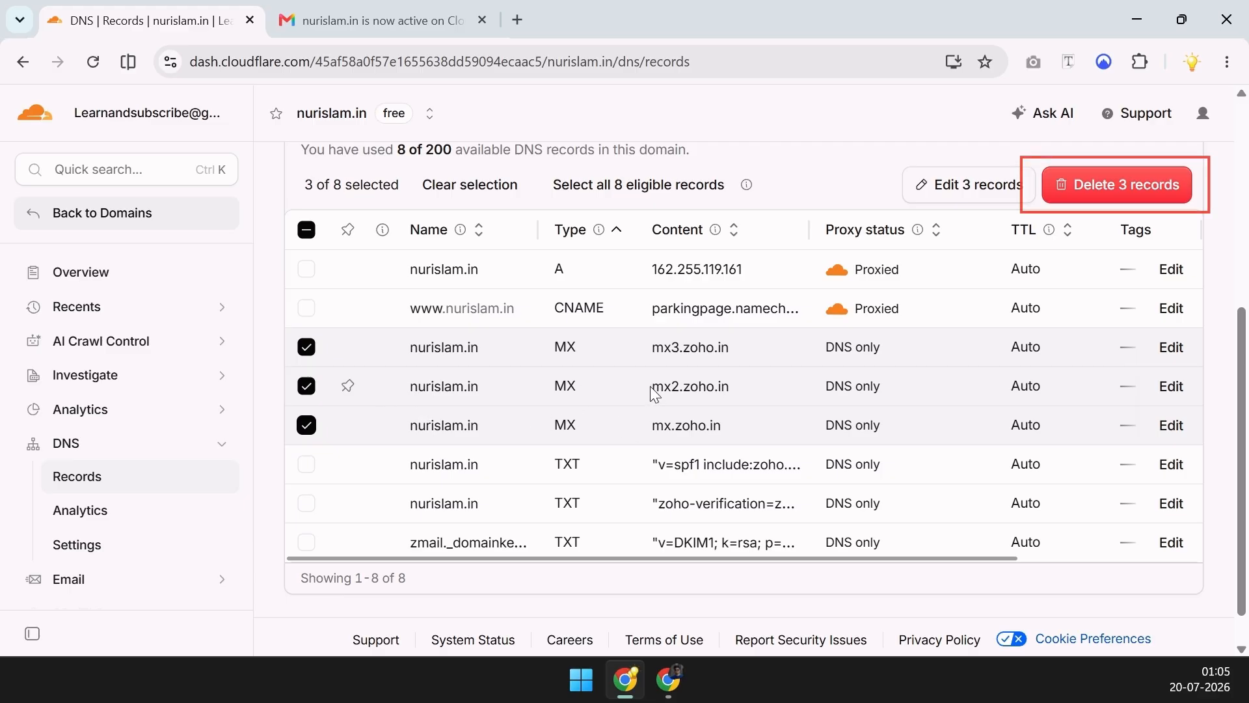
left_click(1122, 194)
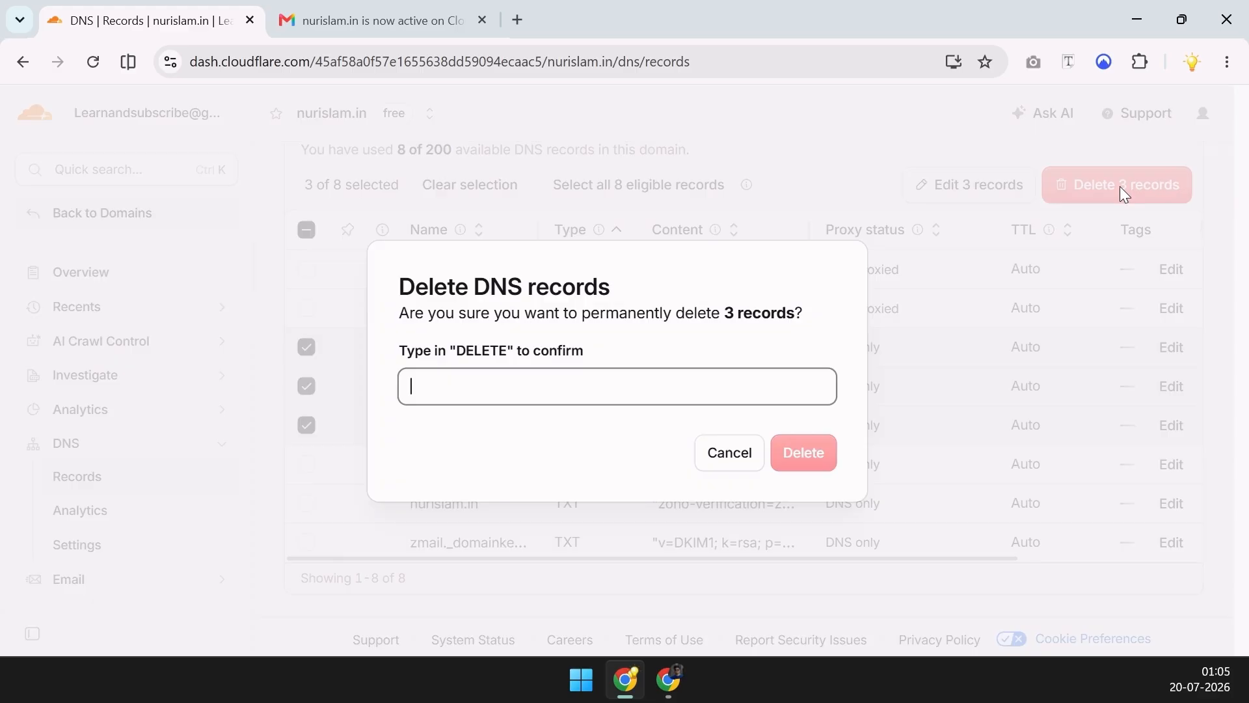
type("DELETE")
left_click(807, 455)
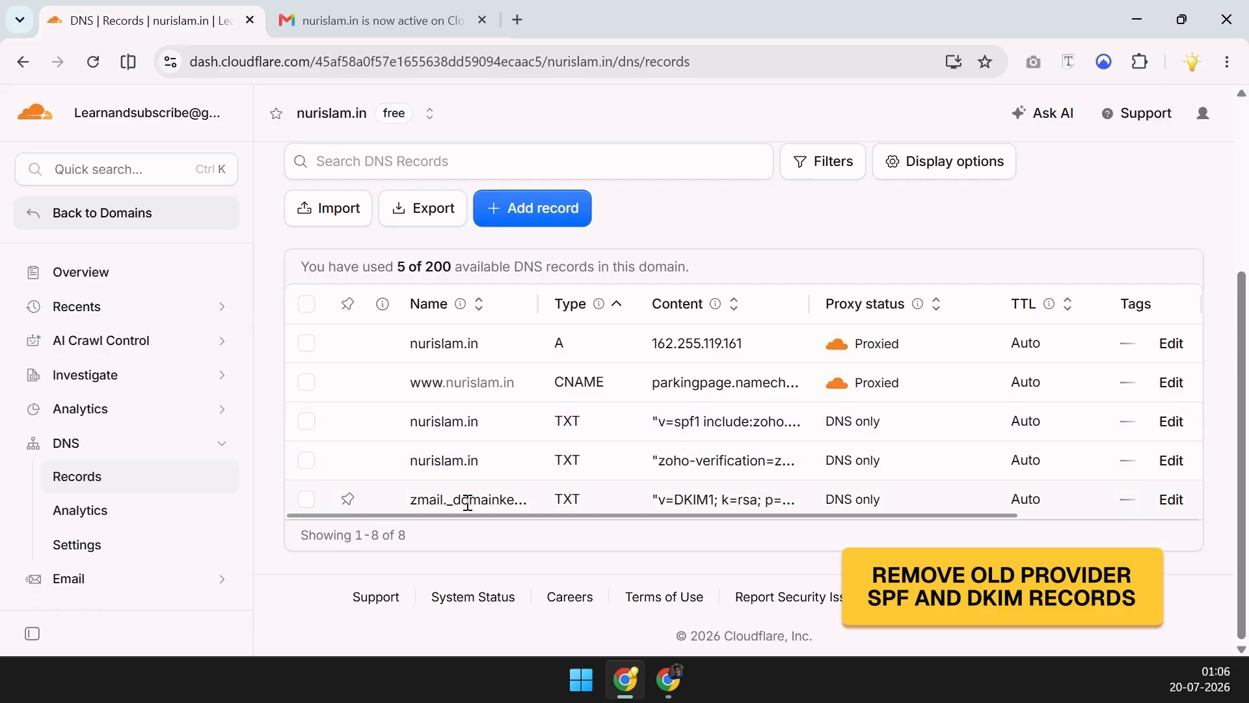
Delete the SPF, zoho-verification and DKIM TXT records, confirming with DELETE
left_click(306, 421)
left_click(306, 460)
left_click(305, 499)
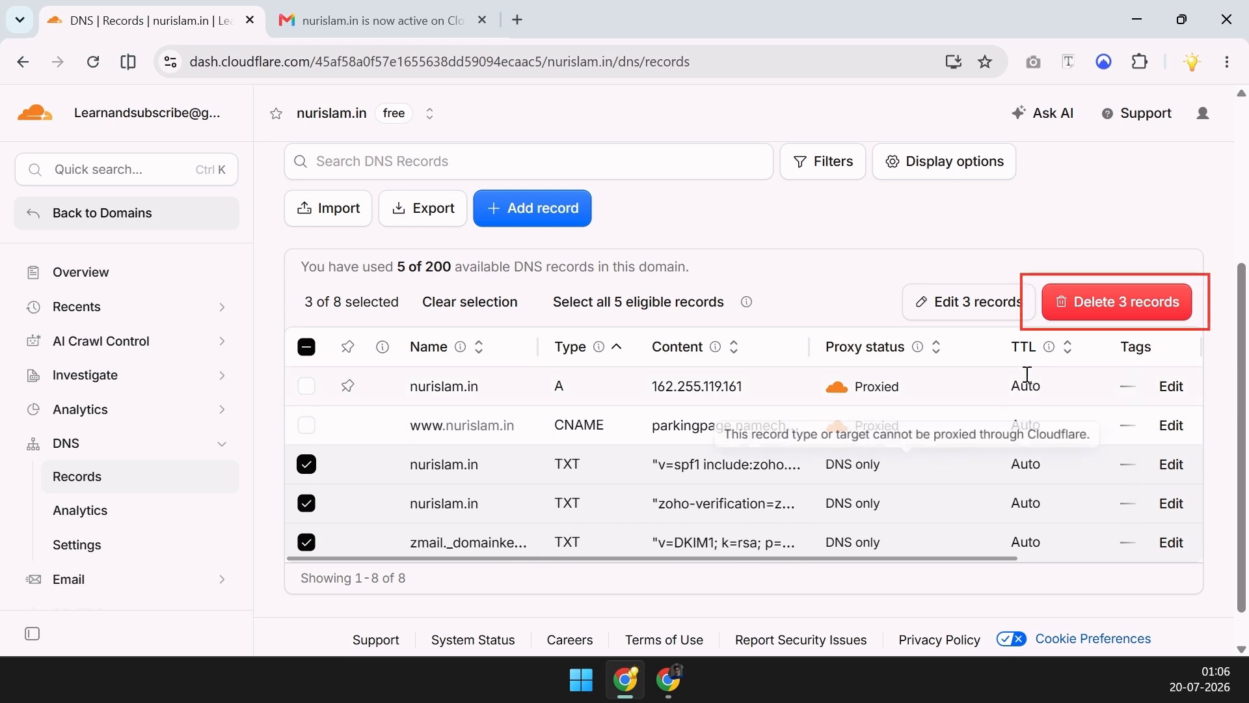
left_click(1130, 316)
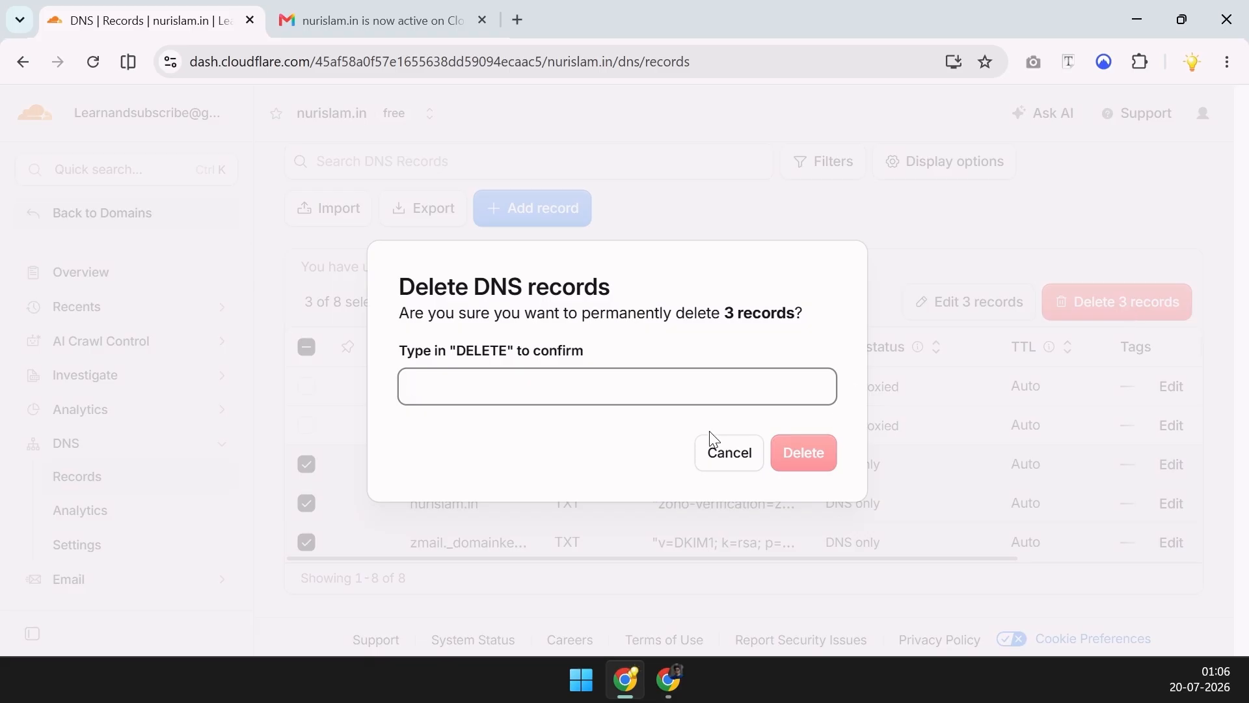
type("DELETE")
left_click(802, 452)
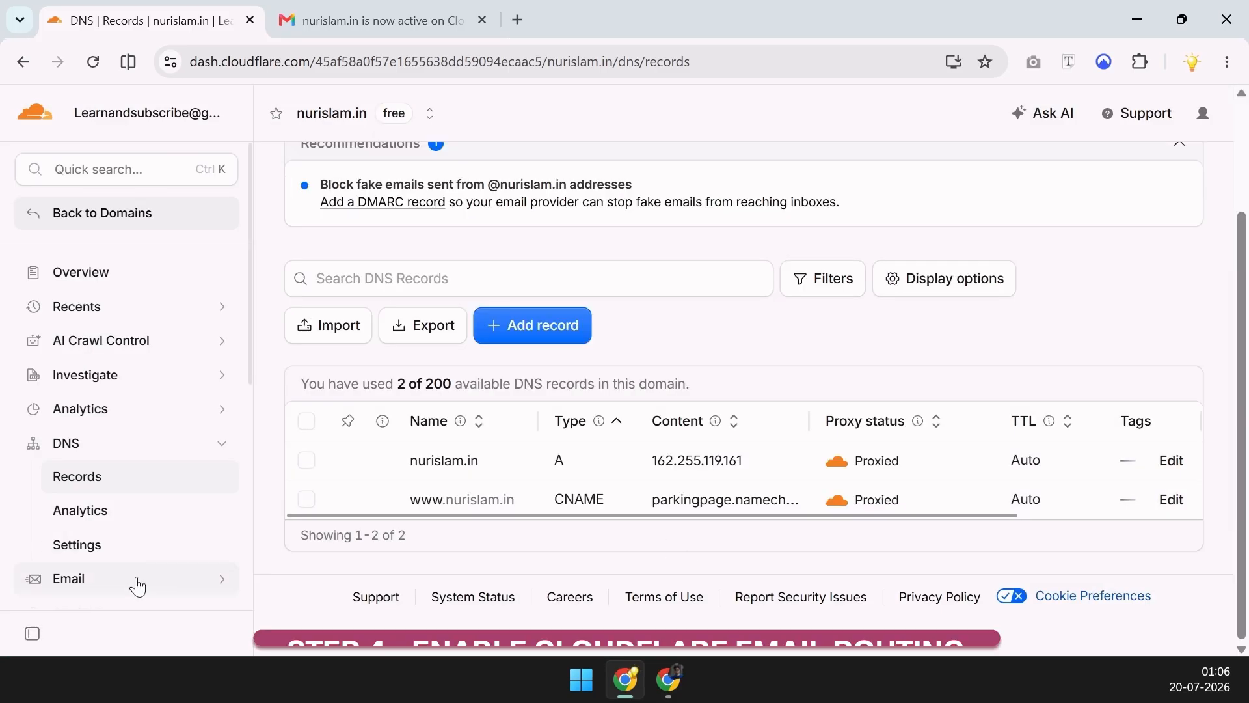
Expand the Email options in the sidebar
scroll(186, 433, "down", 3)
scroll(187, 432, "up", 3)
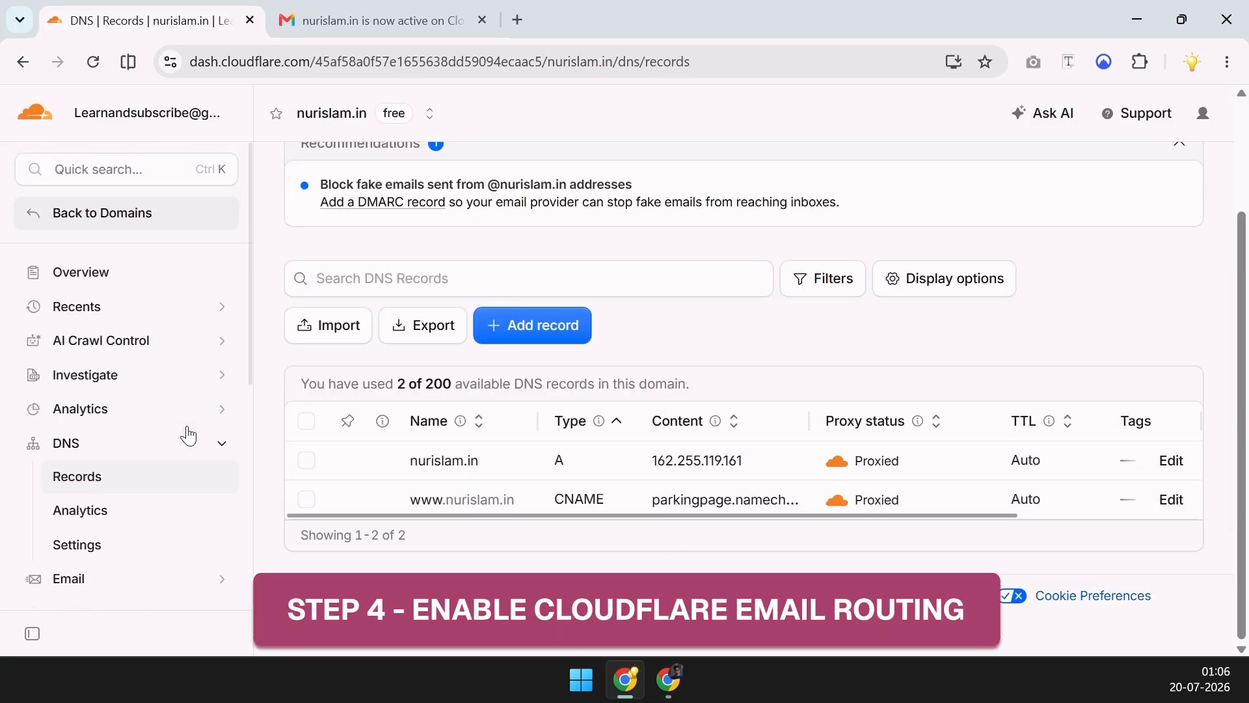
scroll(212, 384, "down", 3)
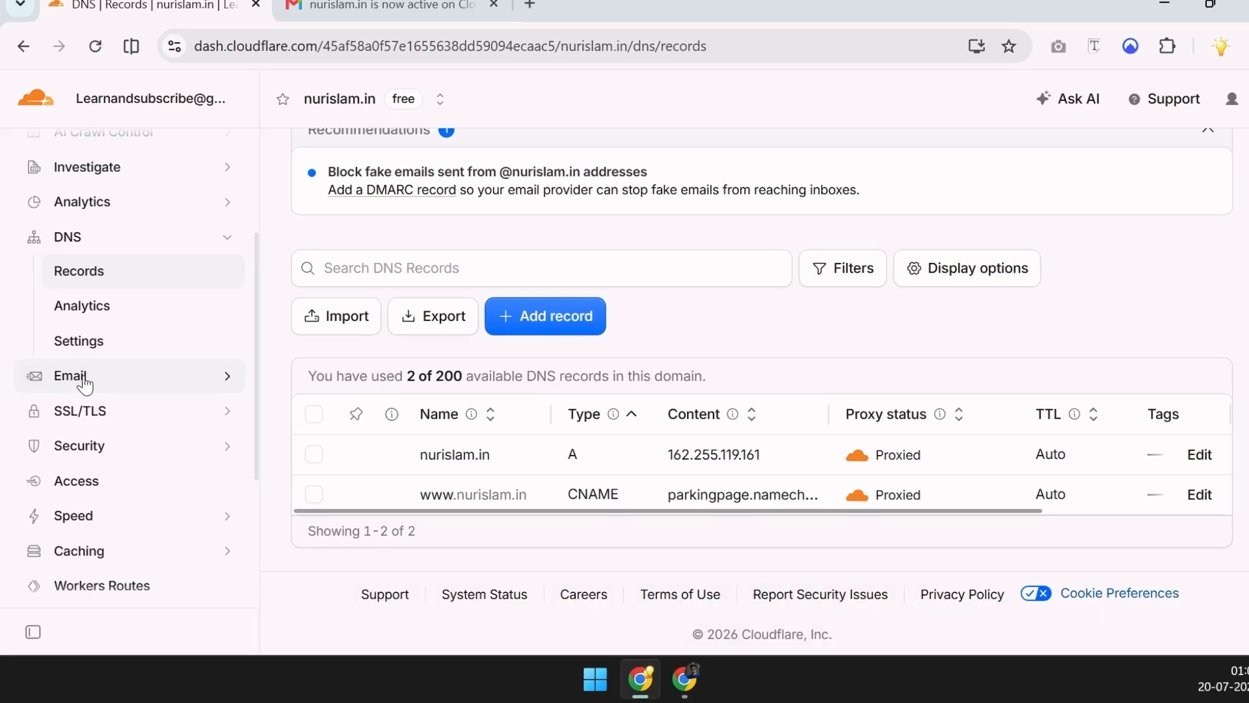
left_click(219, 380)
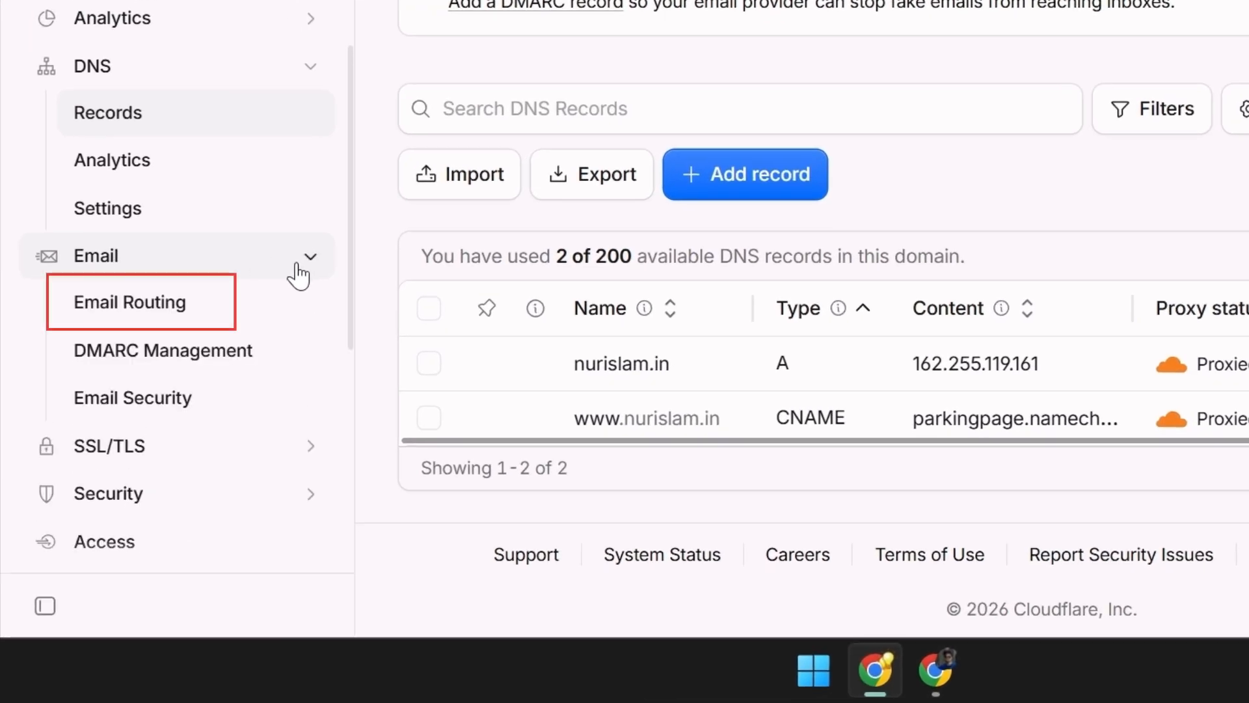
Open Email Routing rules, enable the Catch-all rule and start editing it
left_click(246, 312)
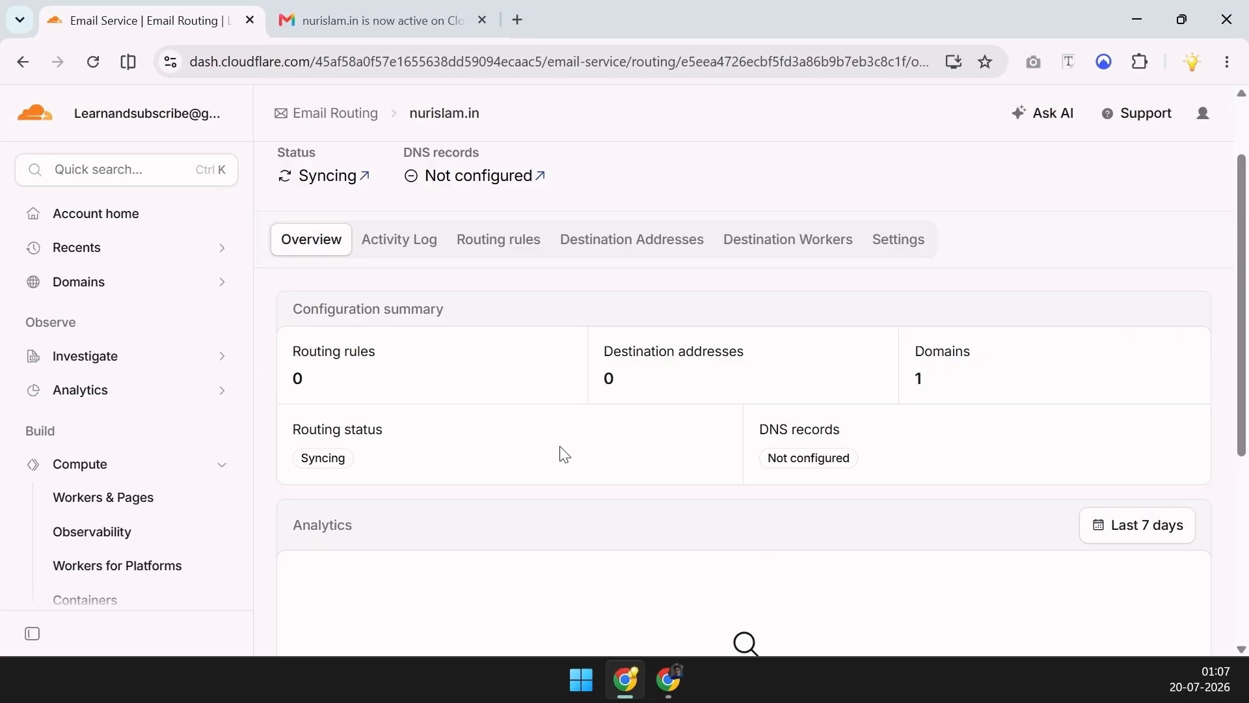
left_click(485, 246)
scroll(625, 362, "down", 1)
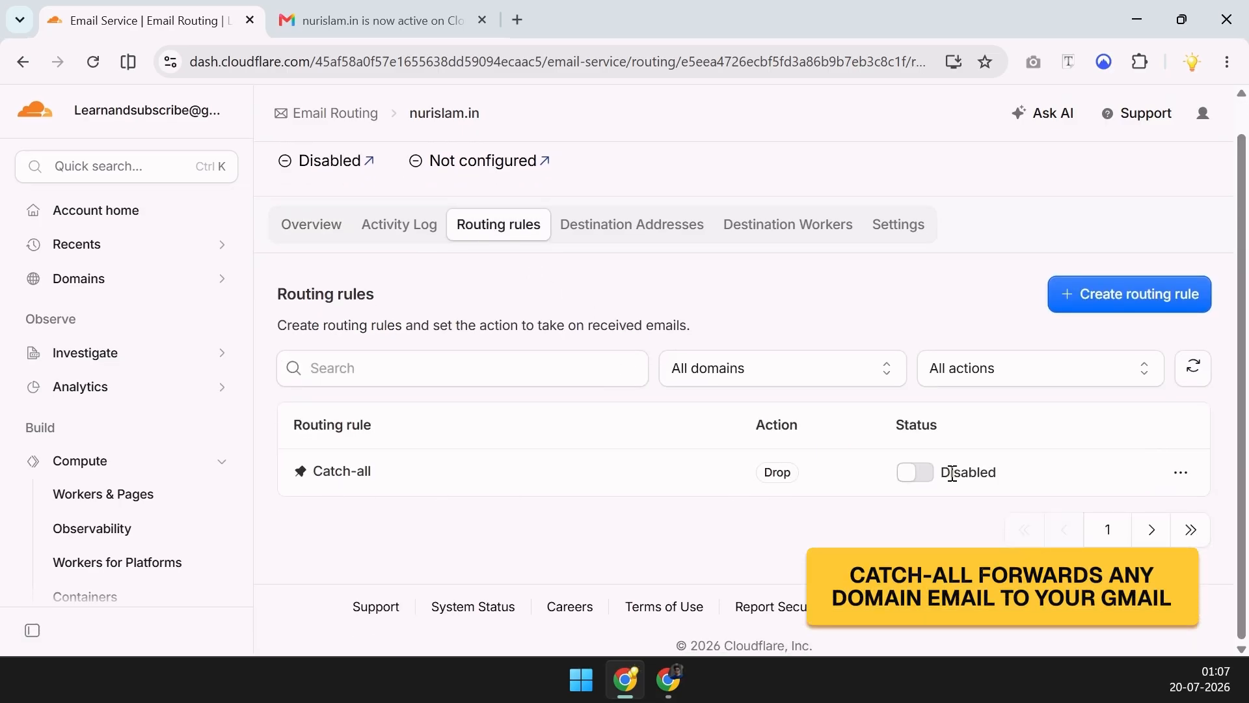
left_click(918, 472)
left_click(1181, 472)
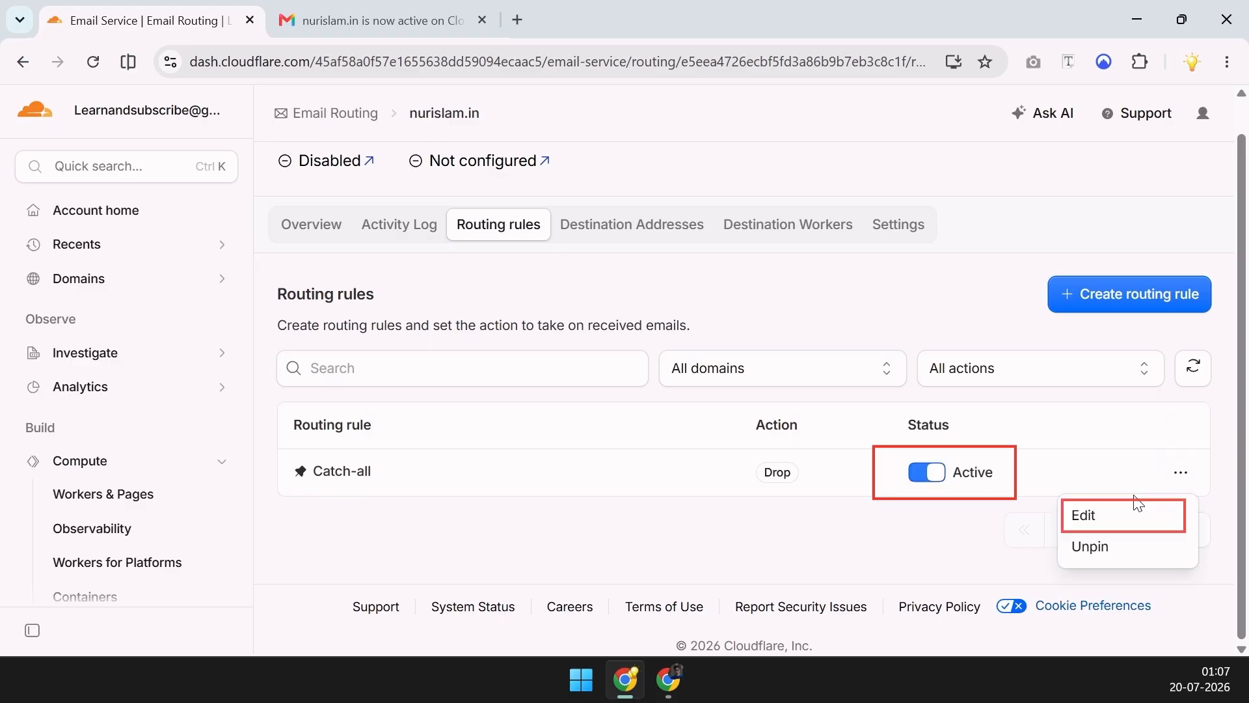
left_click(1126, 514)
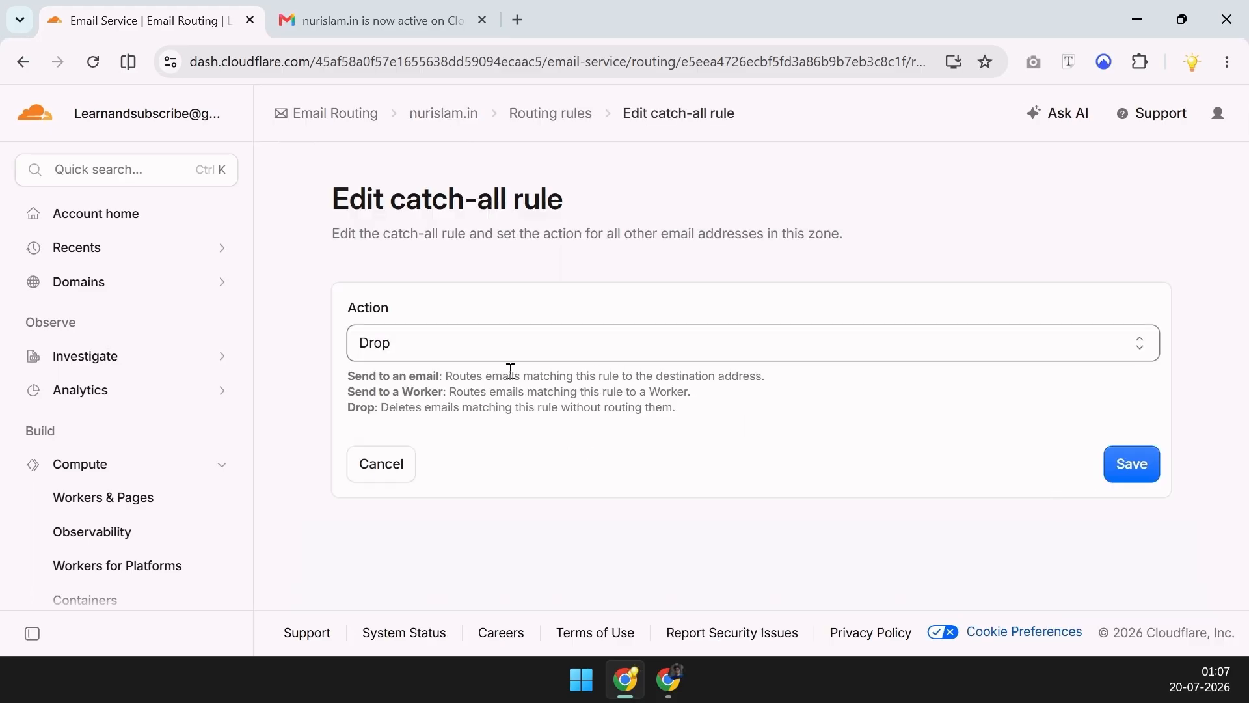
Set the catch-all action to forward to an email address and choose to add a new destination
left_click(494, 355)
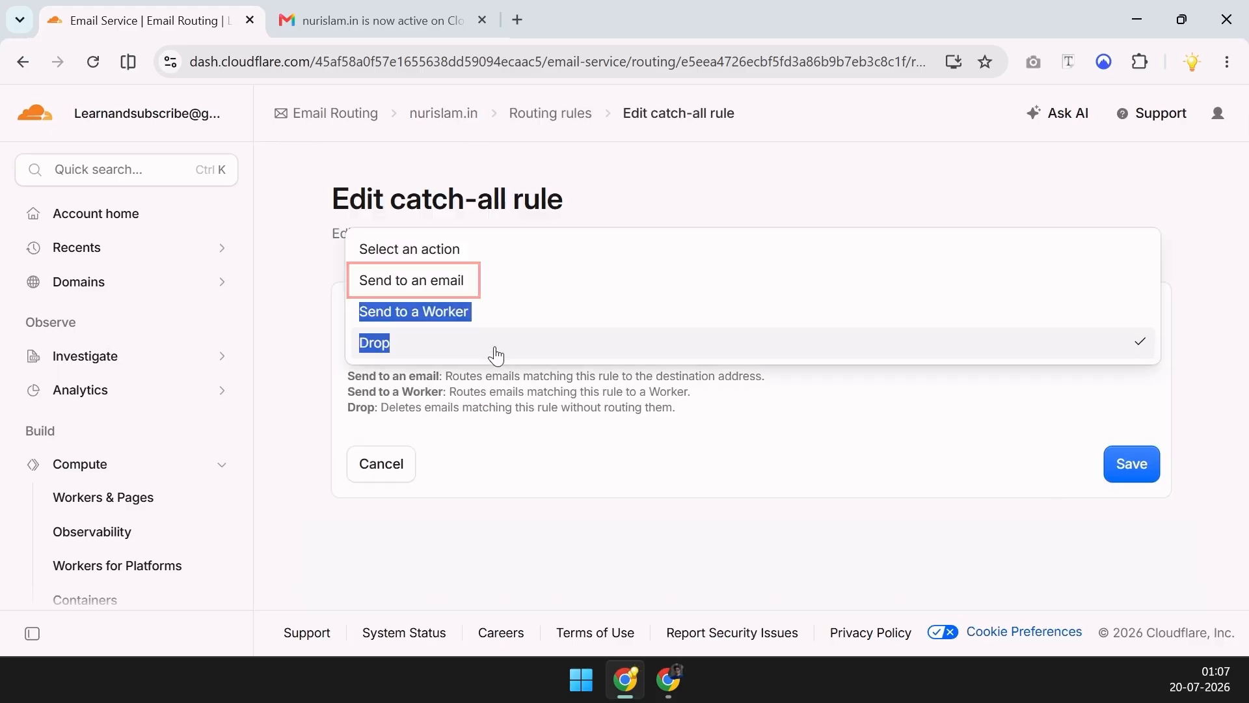
left_click(488, 288)
left_click(475, 473)
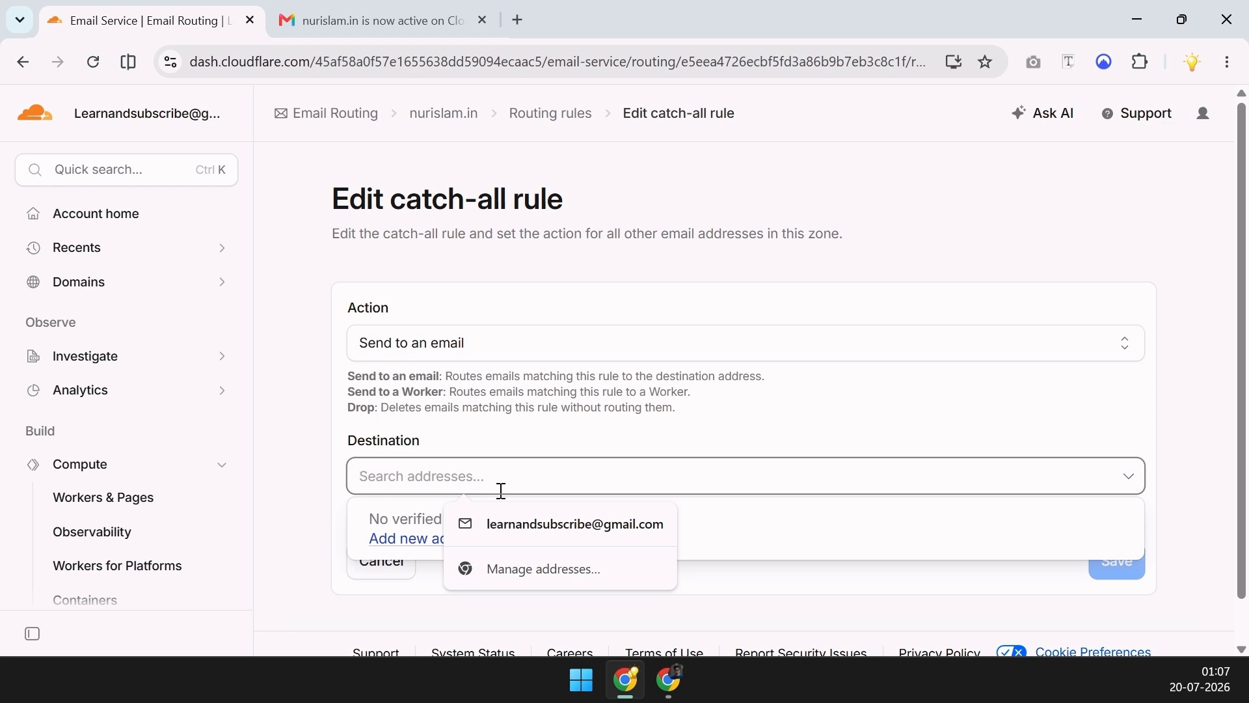
left_click(517, 524)
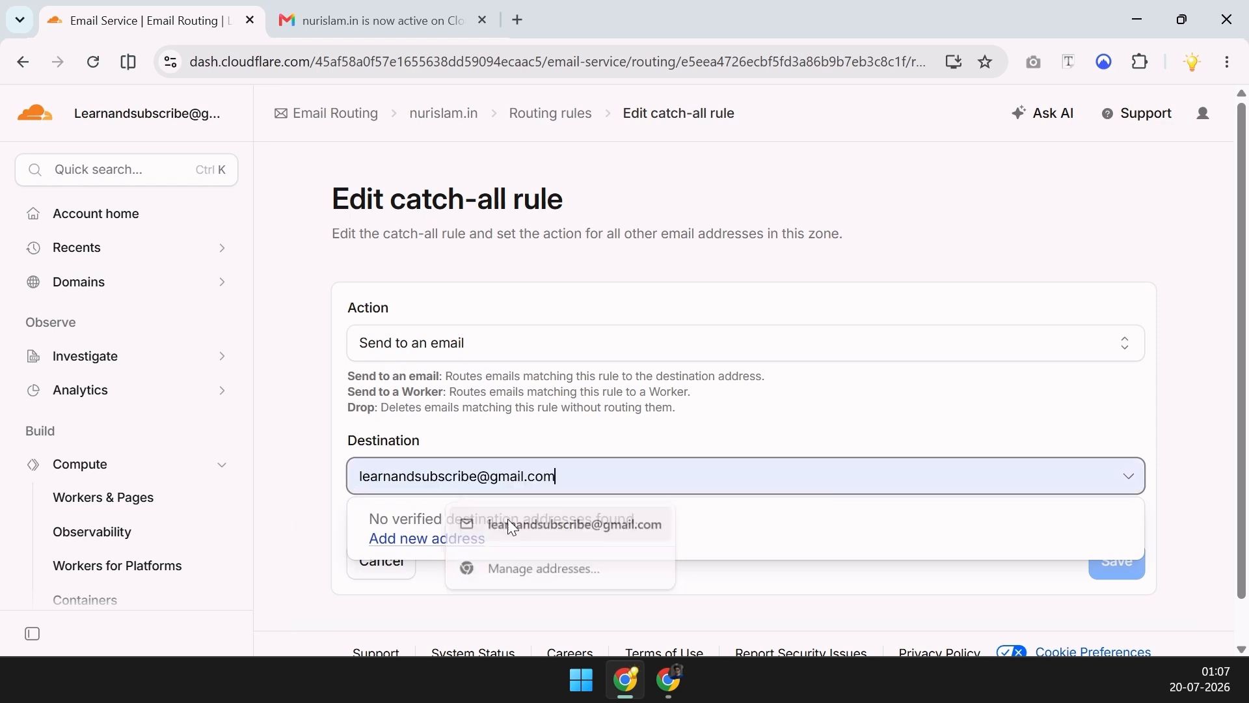
left_click(542, 480)
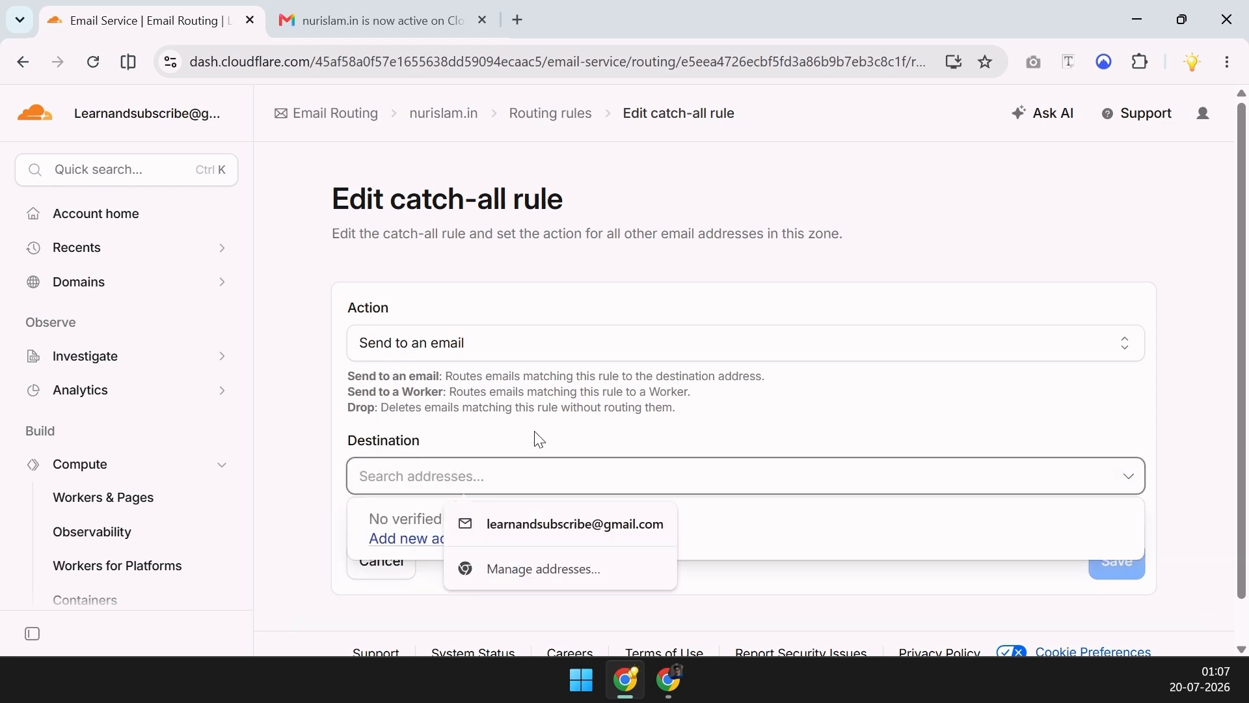
left_click(531, 526)
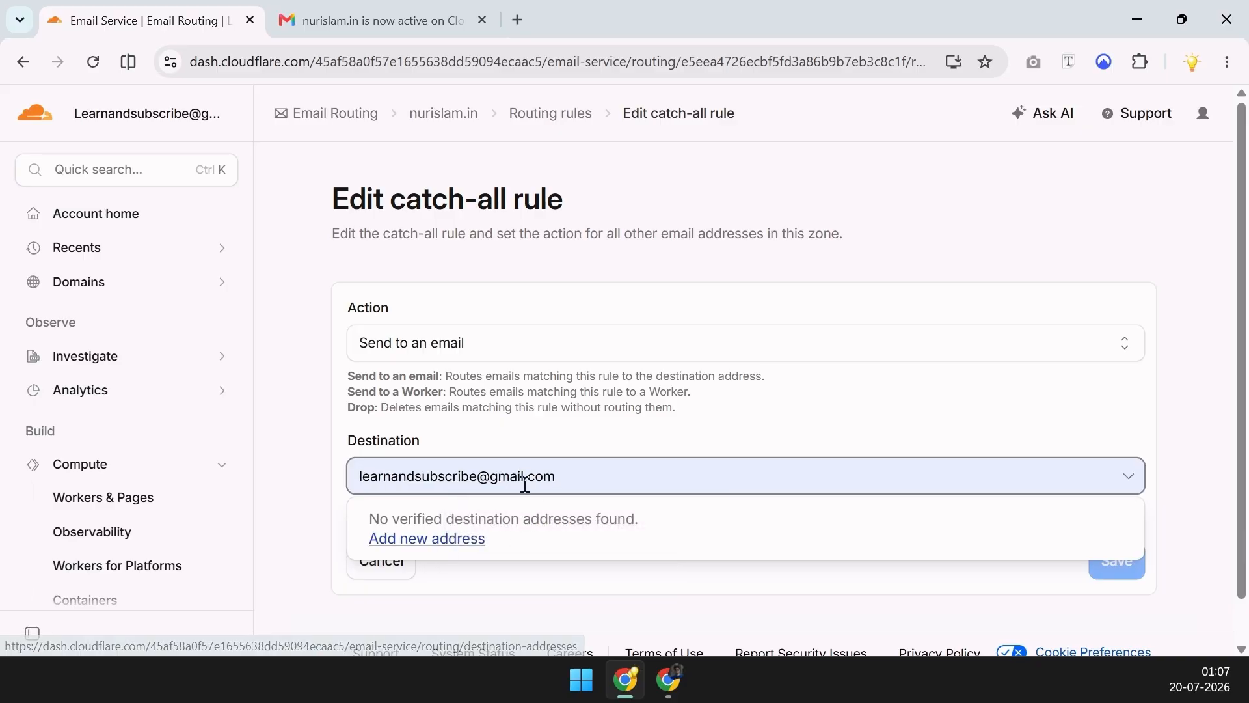
left_click(449, 540)
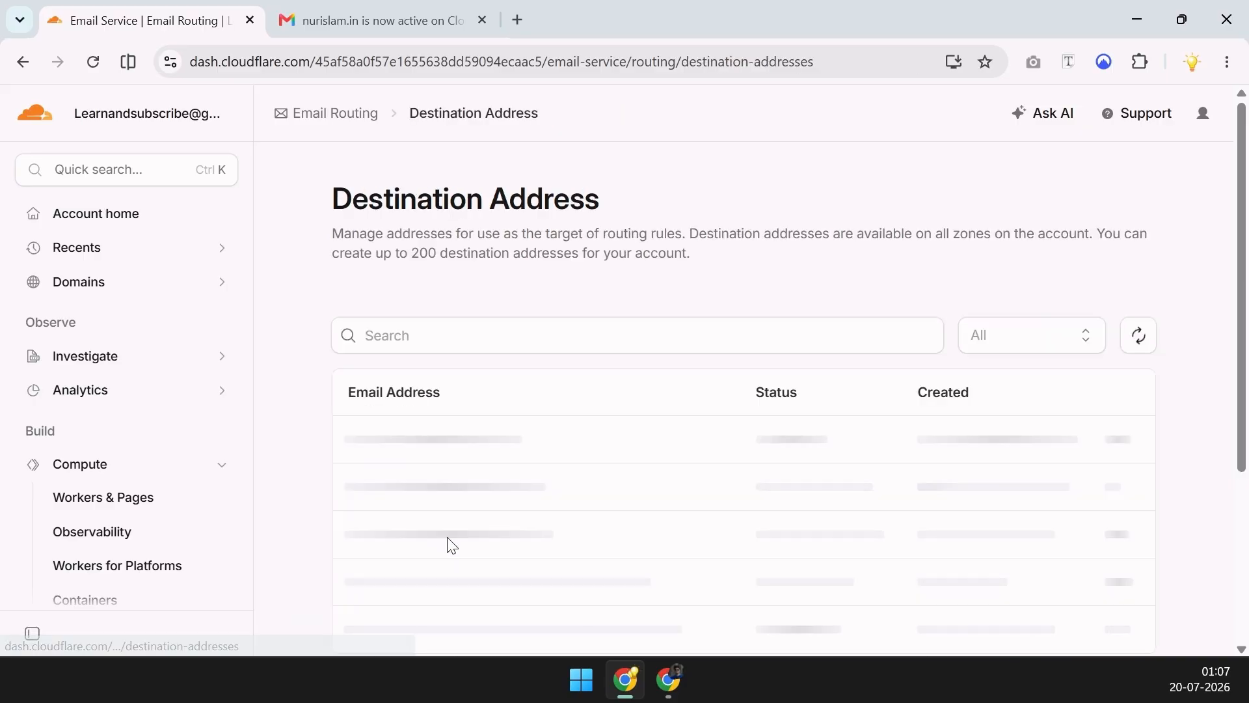
Add the Gmail address as a verified destination, then go back to the Email Routing page
scroll(620, 453, "down", 1)
left_click(617, 588)
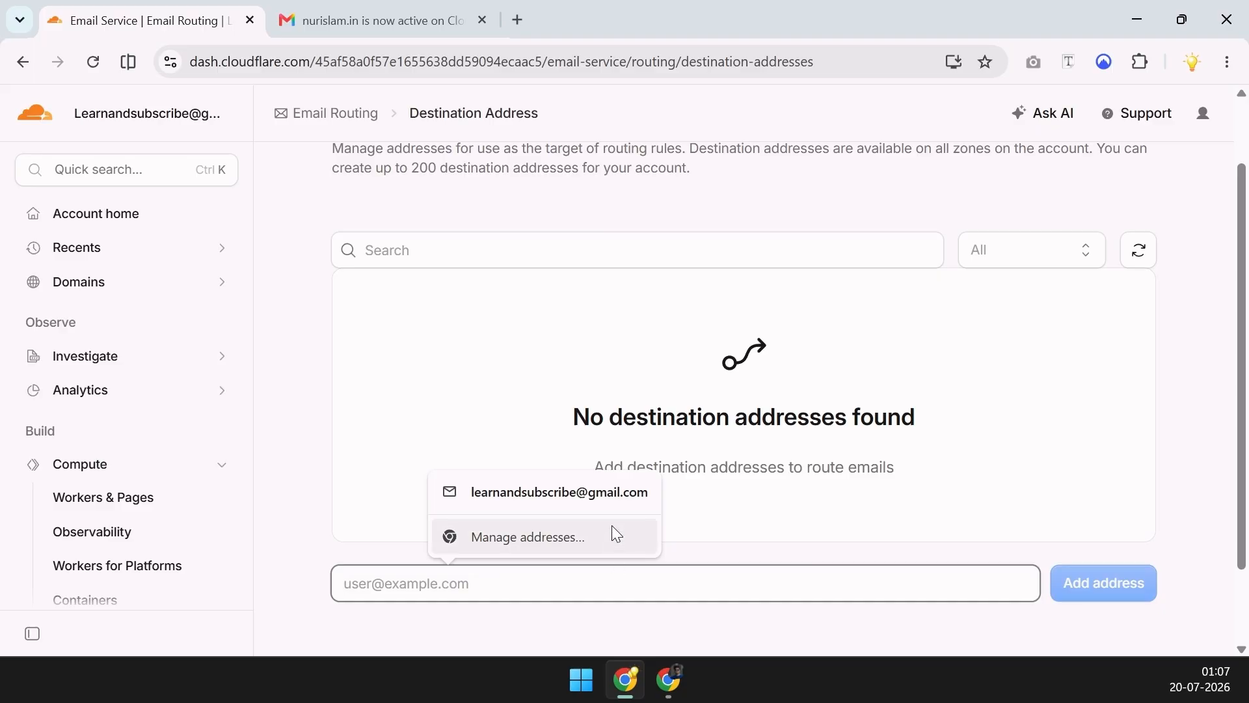
left_click(614, 494)
left_click(1085, 581)
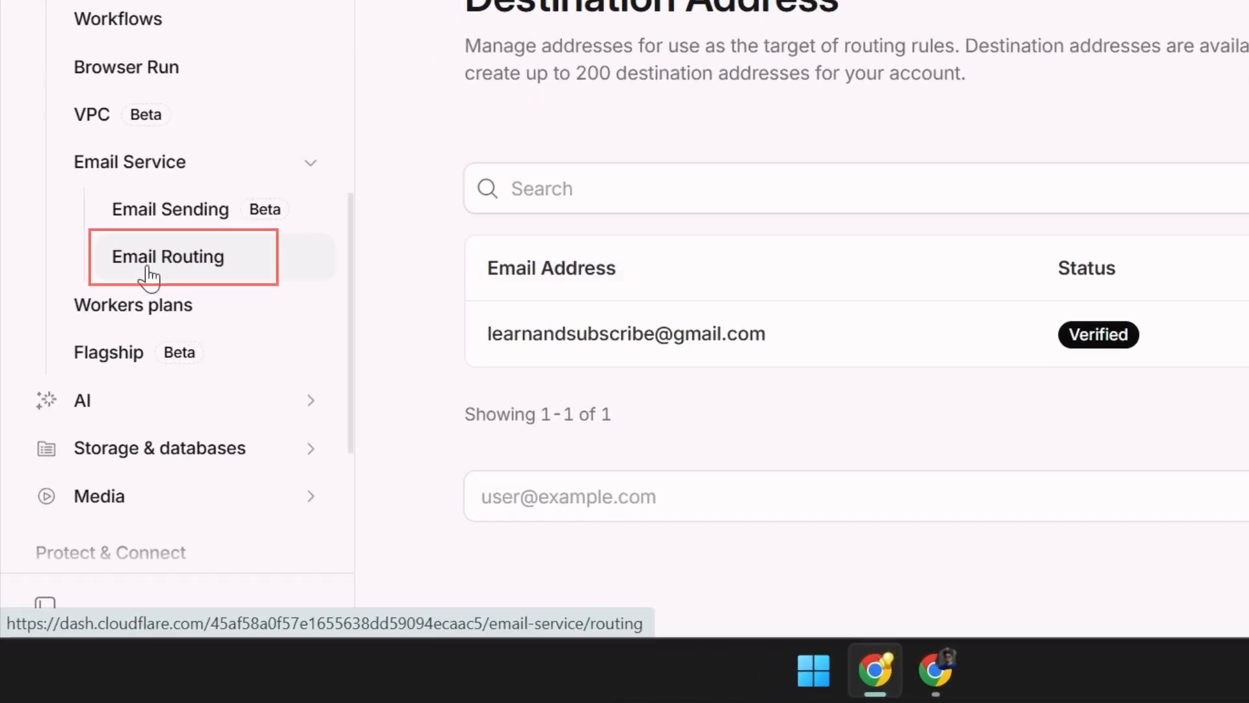
left_click(166, 260)
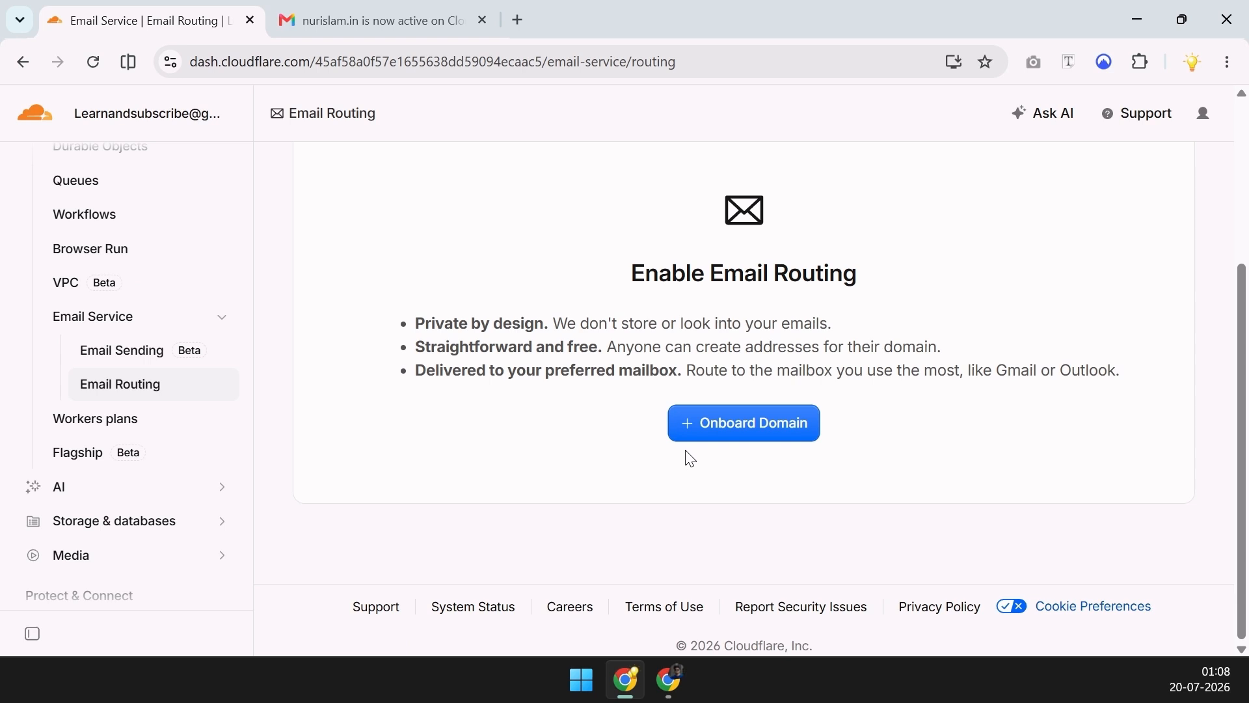
Onboard zone nurislam.in and activate Email Routing after reviewing its MX and TXT records
left_click(783, 436)
left_click(555, 467)
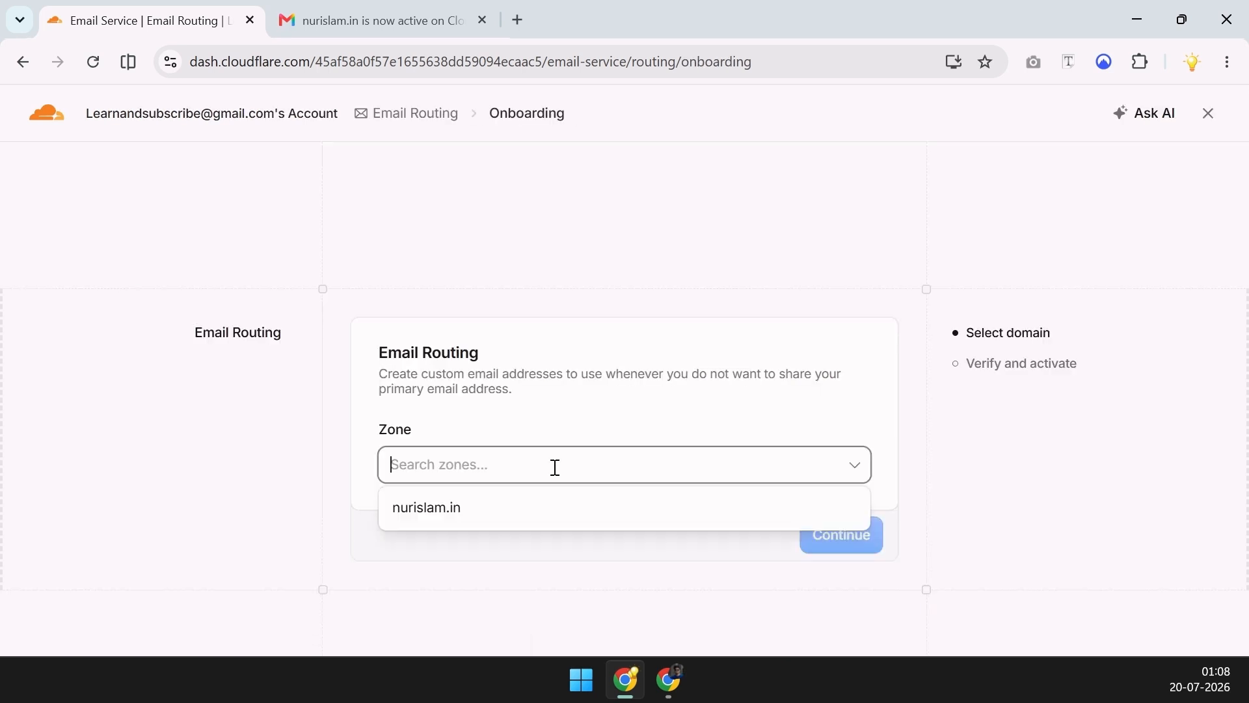
left_click(529, 514)
left_click(857, 535)
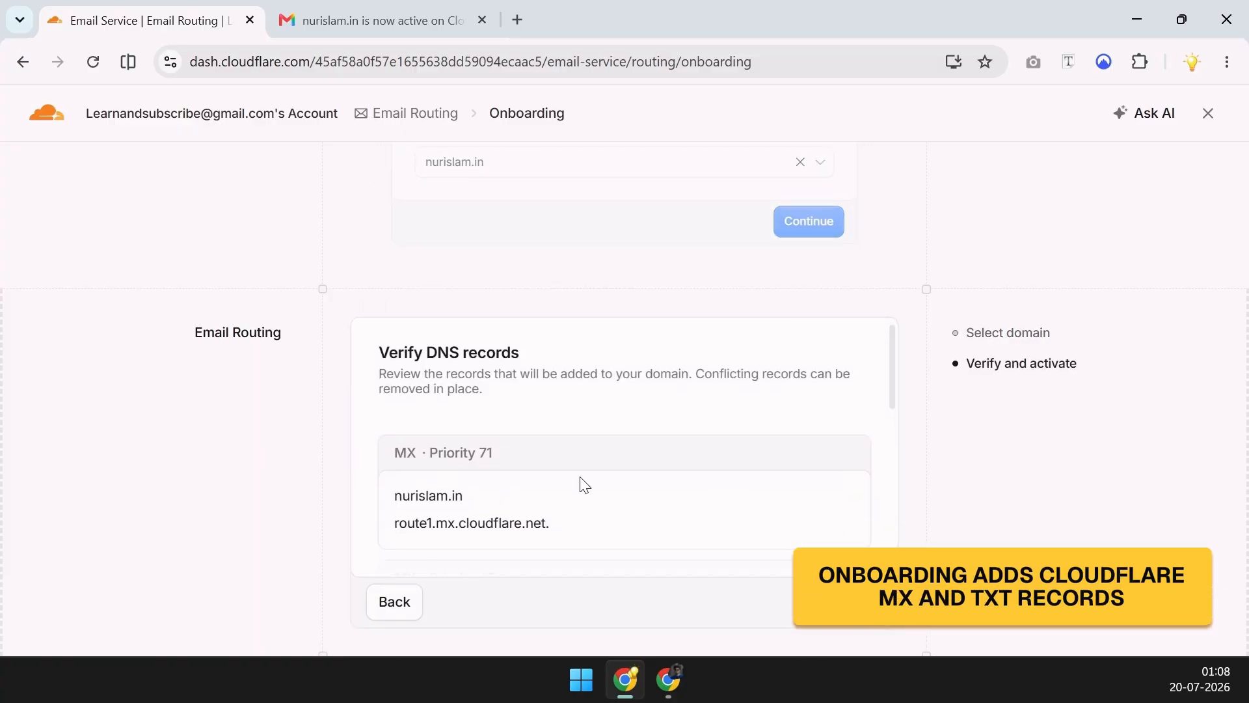
scroll(585, 485, "down", 8)
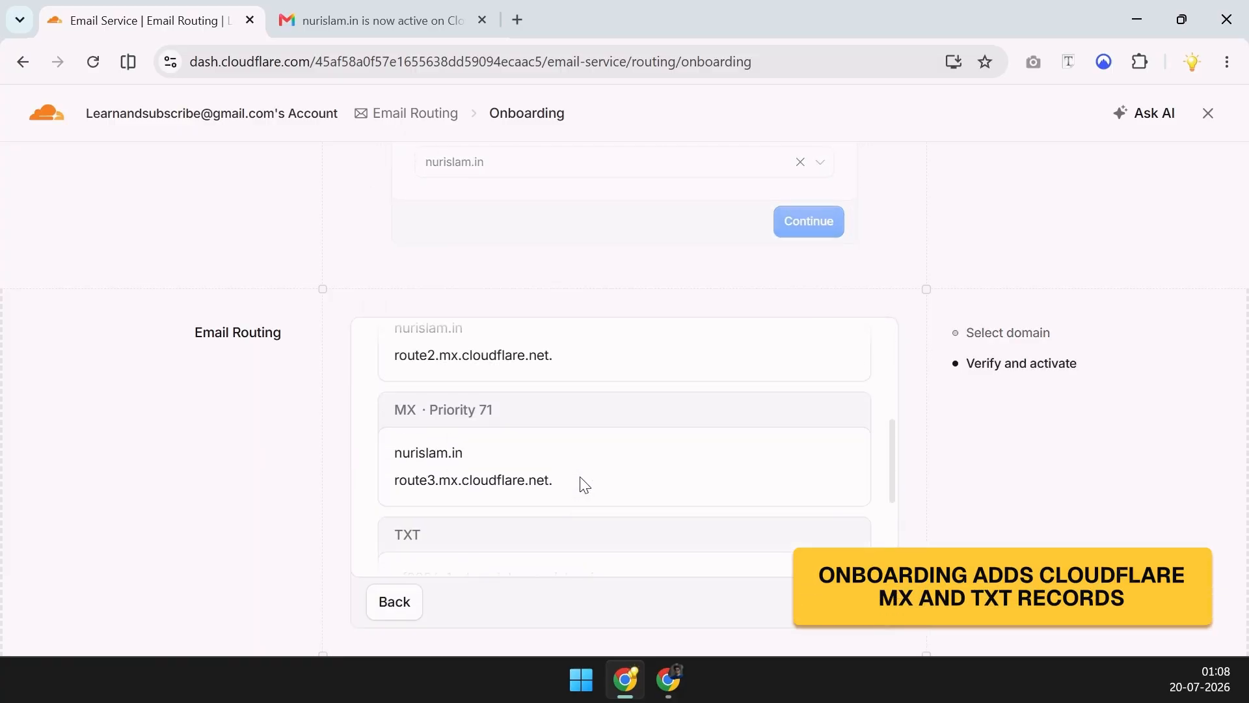
scroll(585, 484, "down", 1)
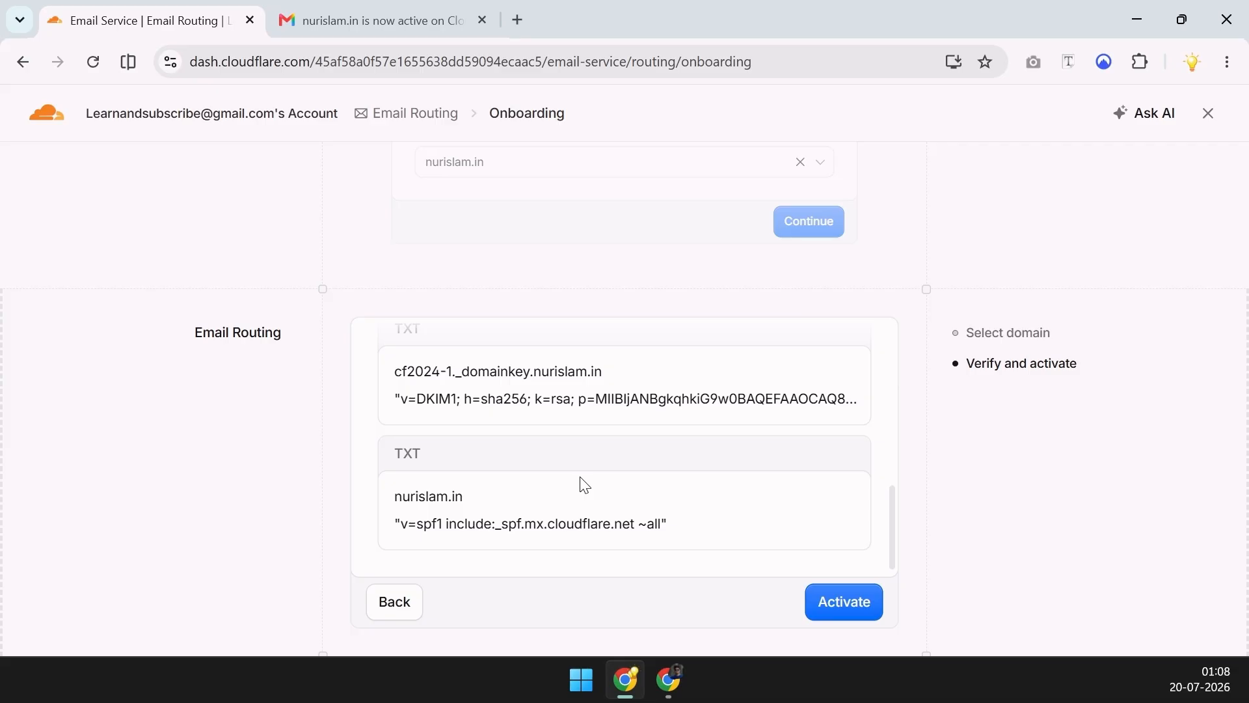
scroll(605, 468, "up", 10)
scroll(630, 451, "down", 4)
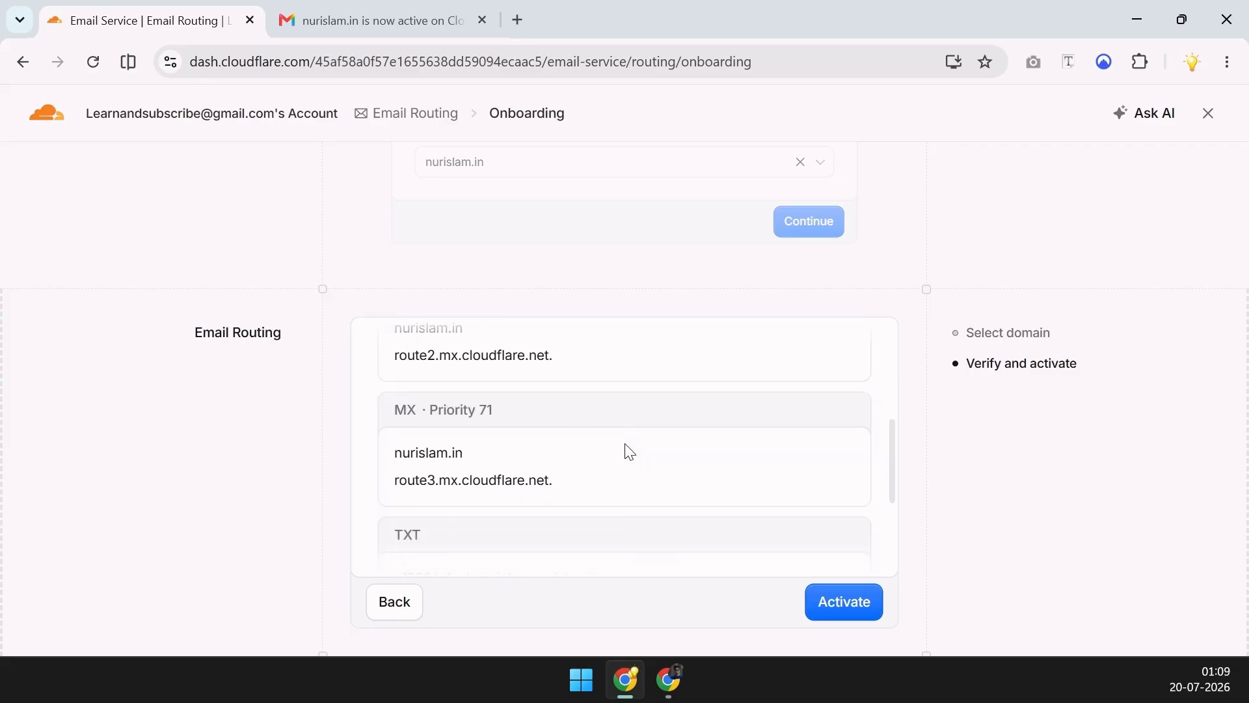
scroll(630, 451, "down", 3)
scroll(623, 453, "down", 1)
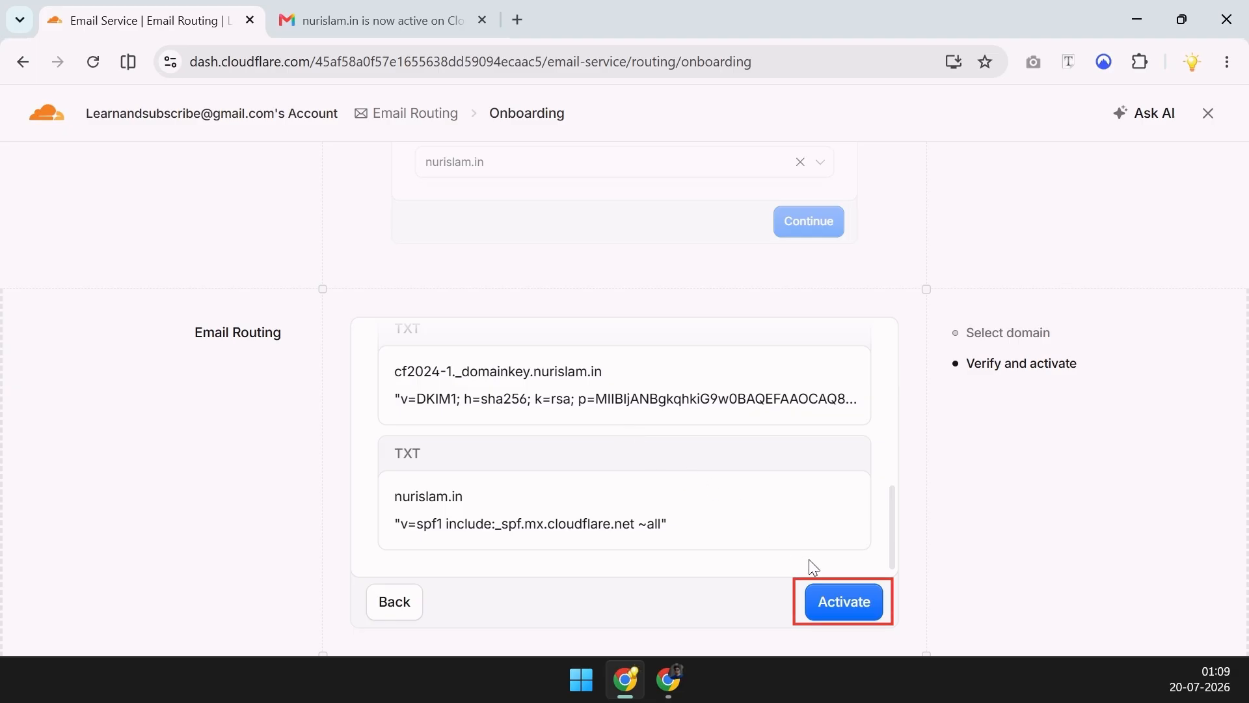
left_click(837, 606)
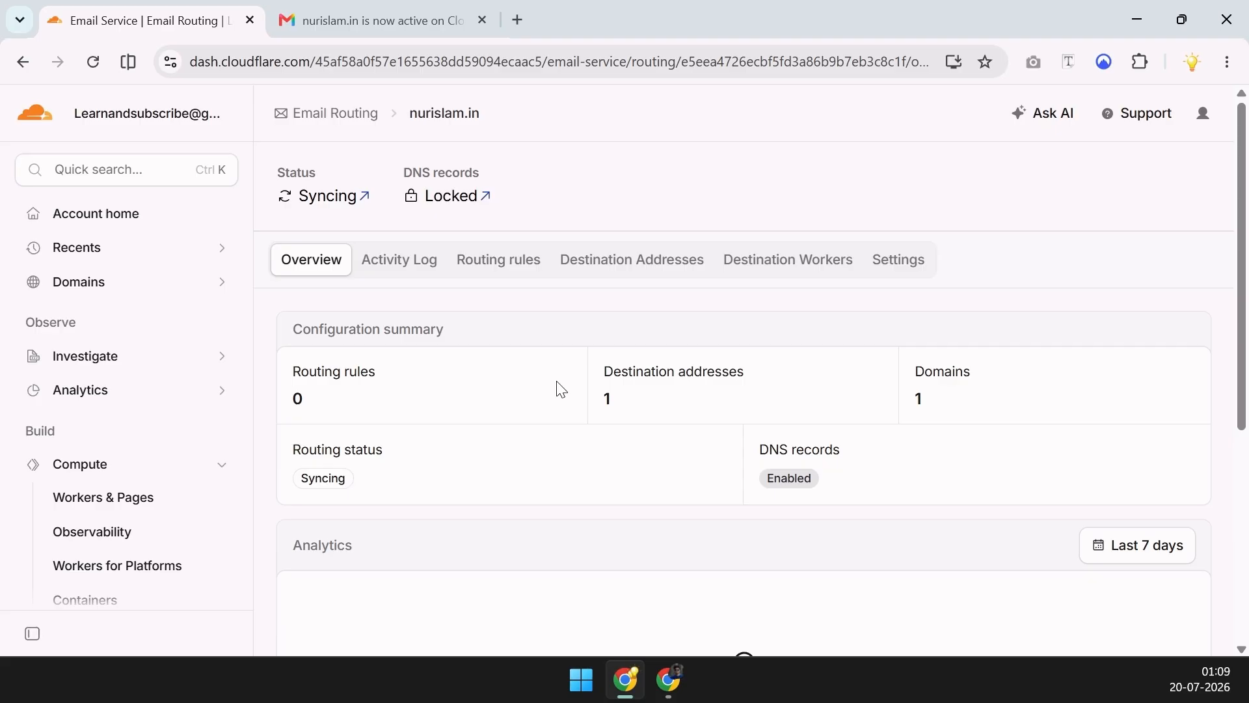
left_click(499, 270)
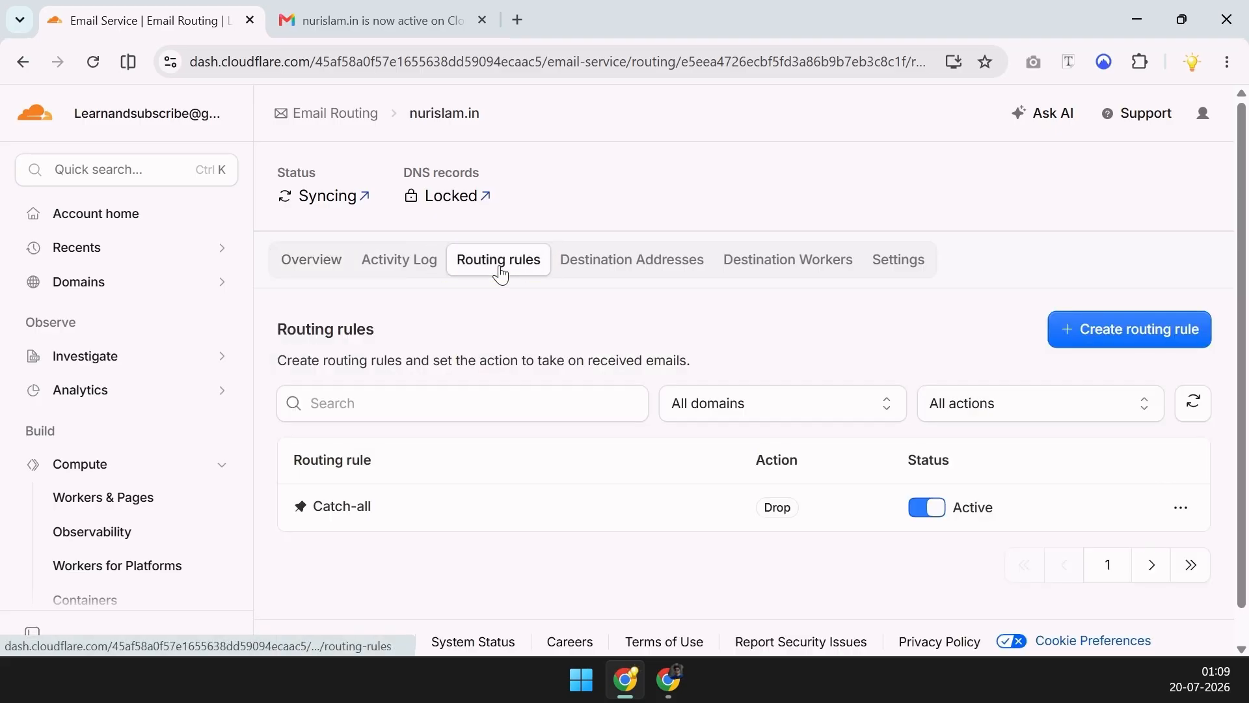
left_click(1132, 345)
left_click(629, 343)
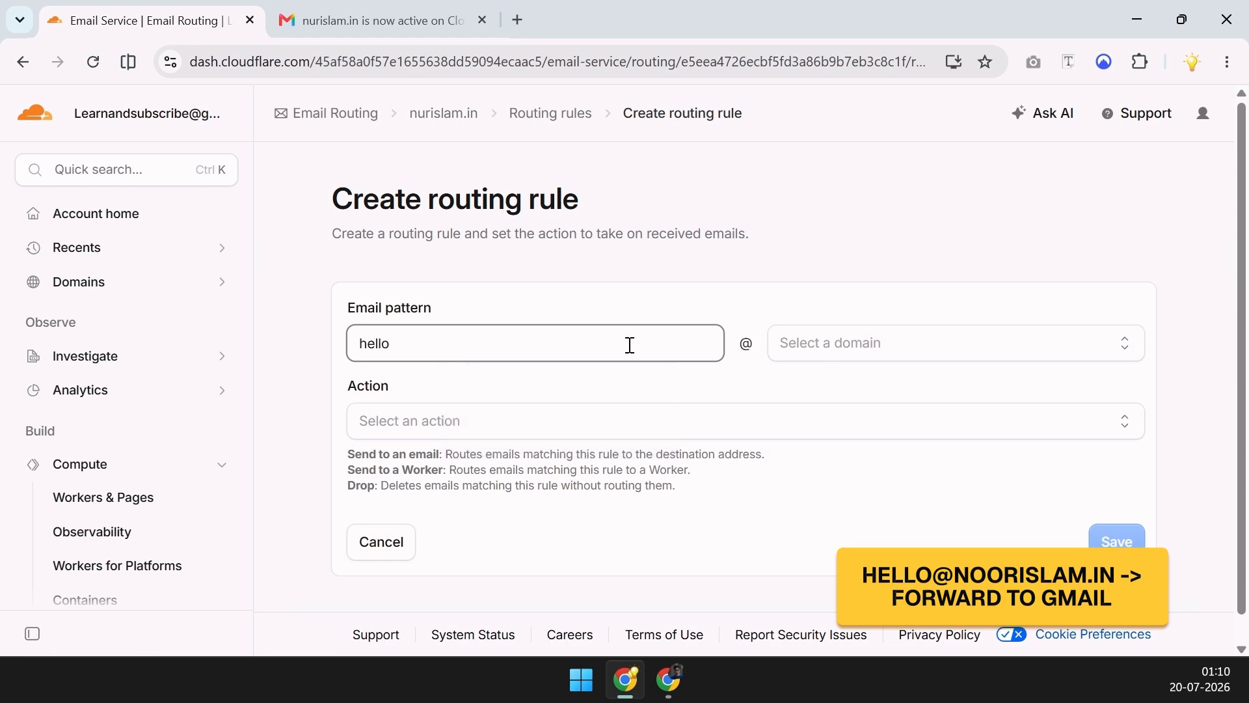
left_click(993, 347)
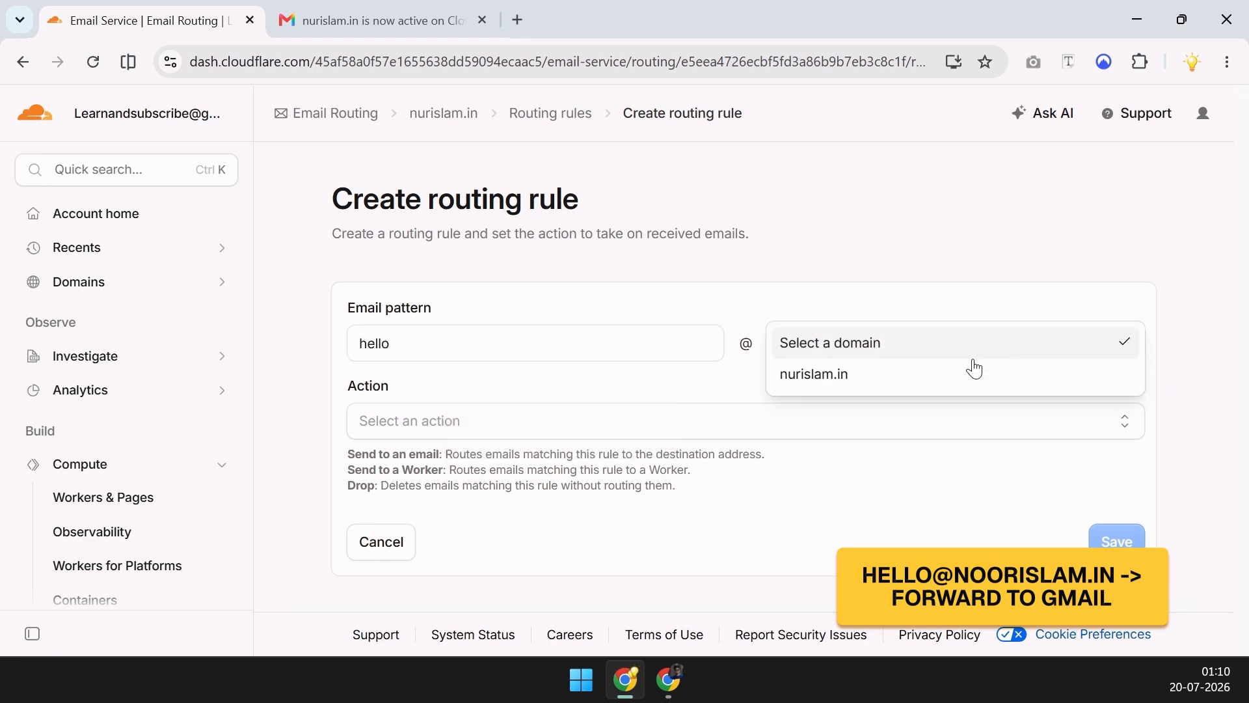
left_click(957, 376)
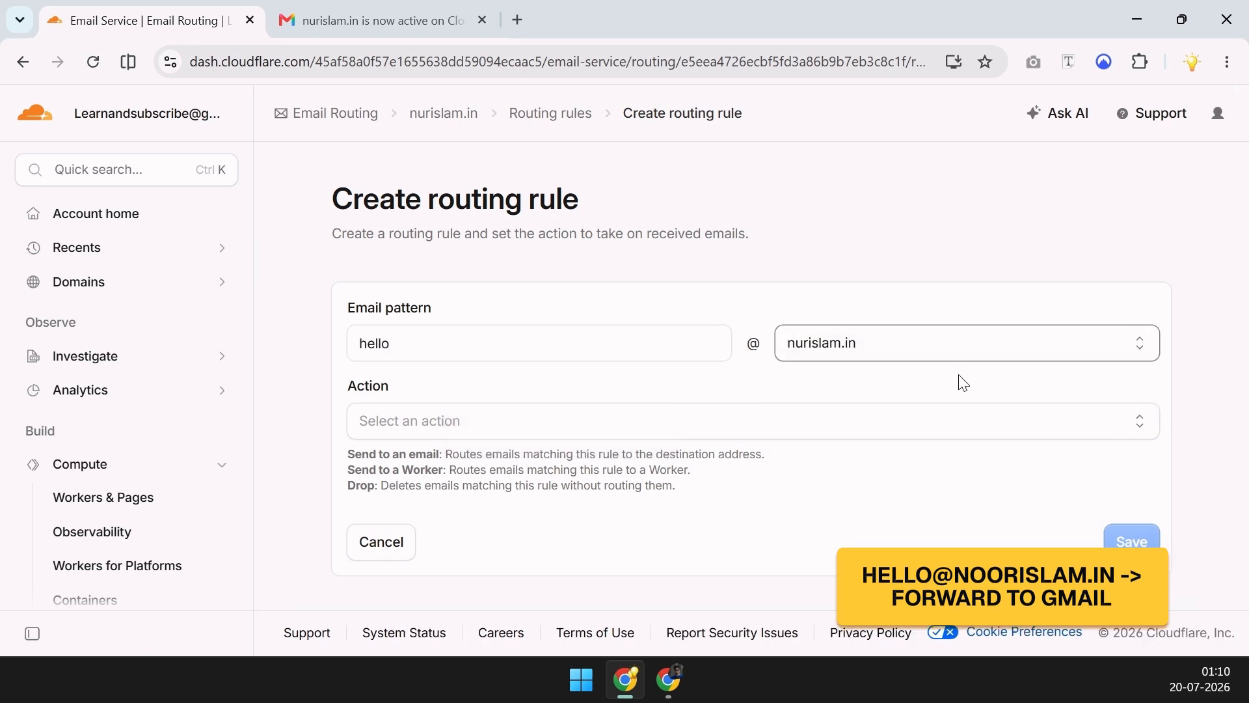
Set the rule action to Send to an email with the Gmail destination, and save it
left_click(565, 427)
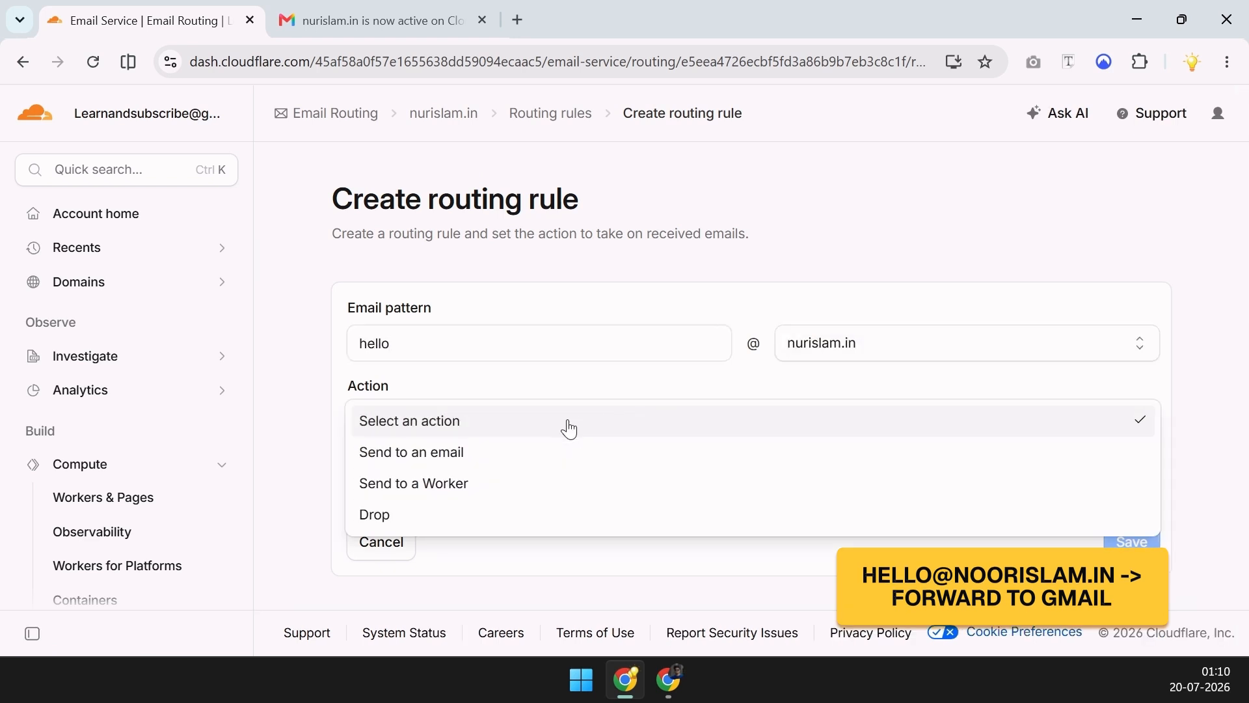
left_click(542, 452)
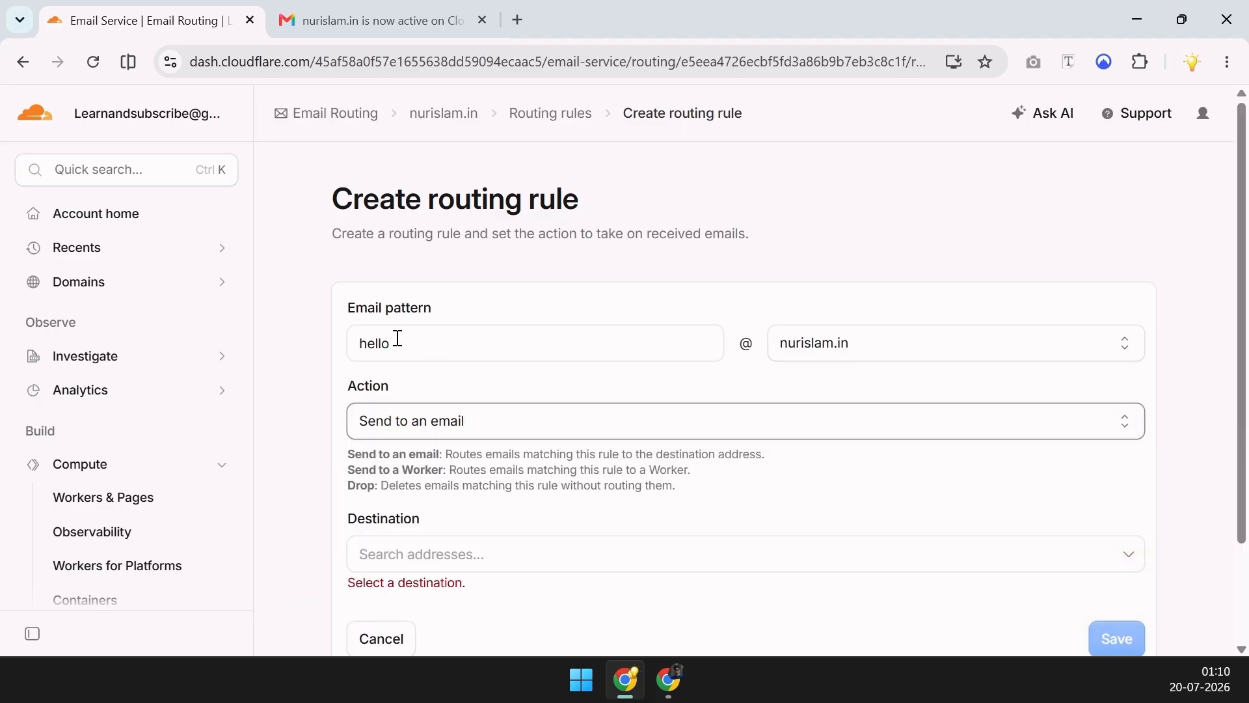
scroll(521, 416, "down", 2)
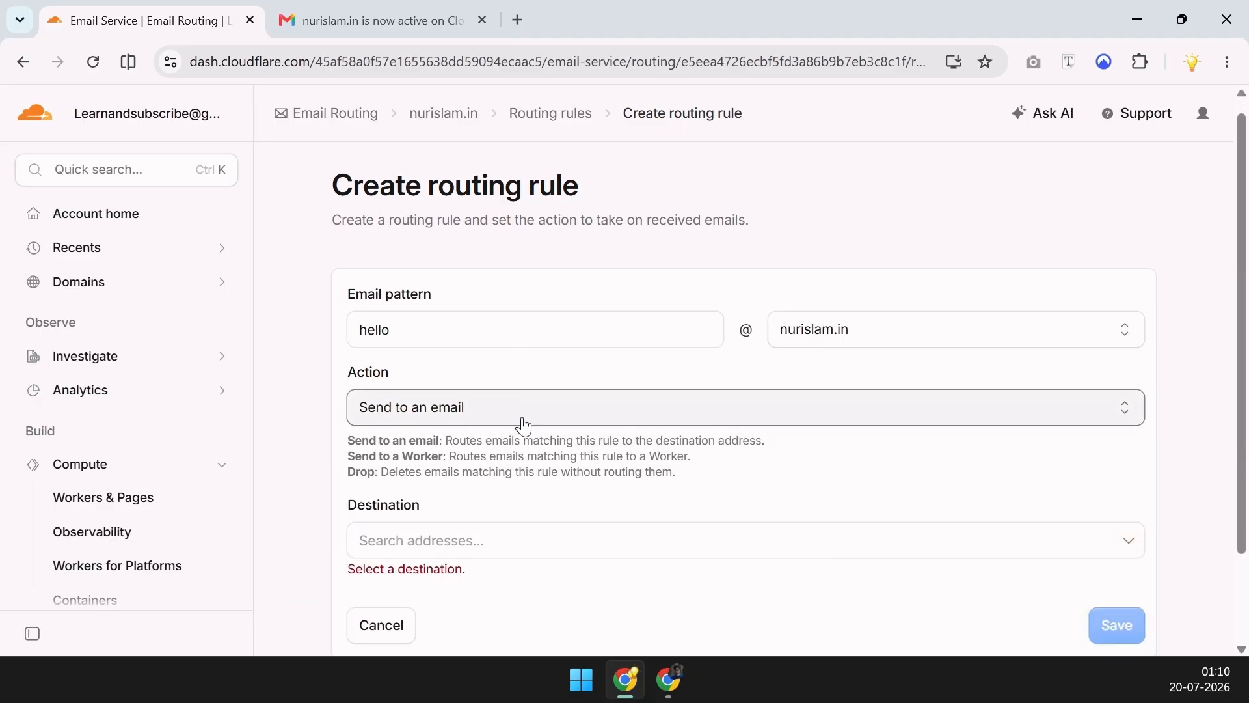
left_click(494, 452)
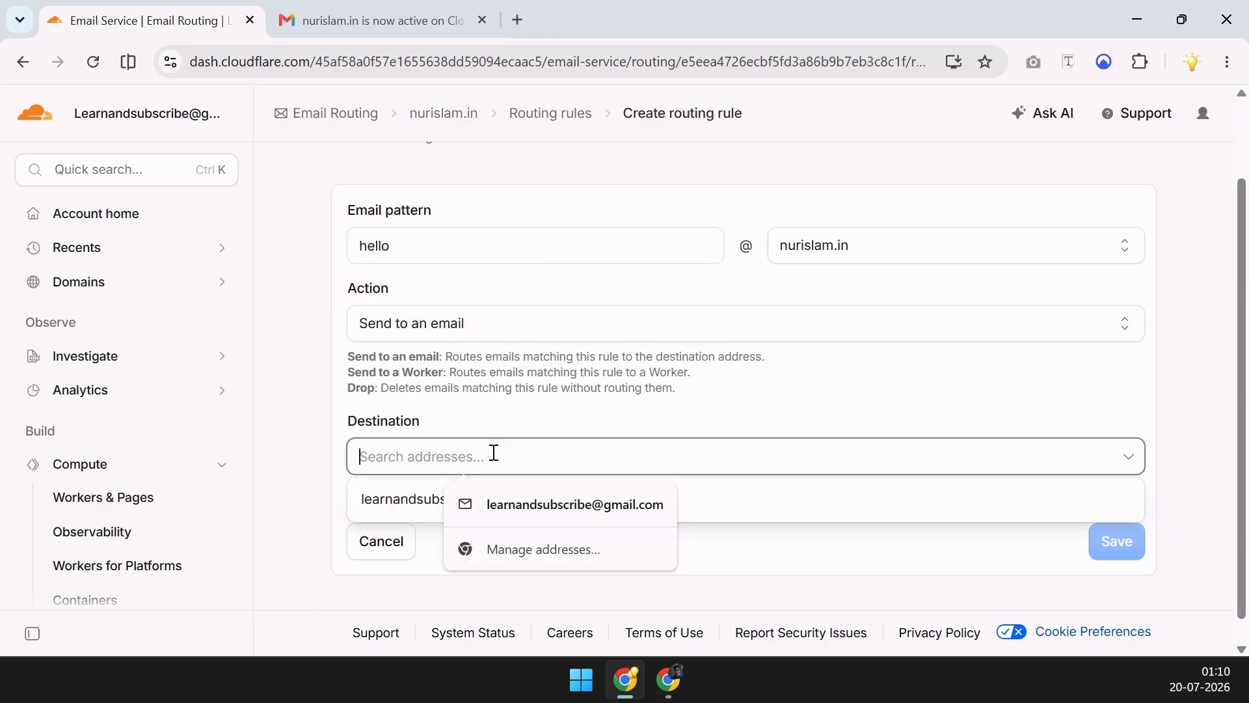
left_click(522, 505)
left_click(593, 490)
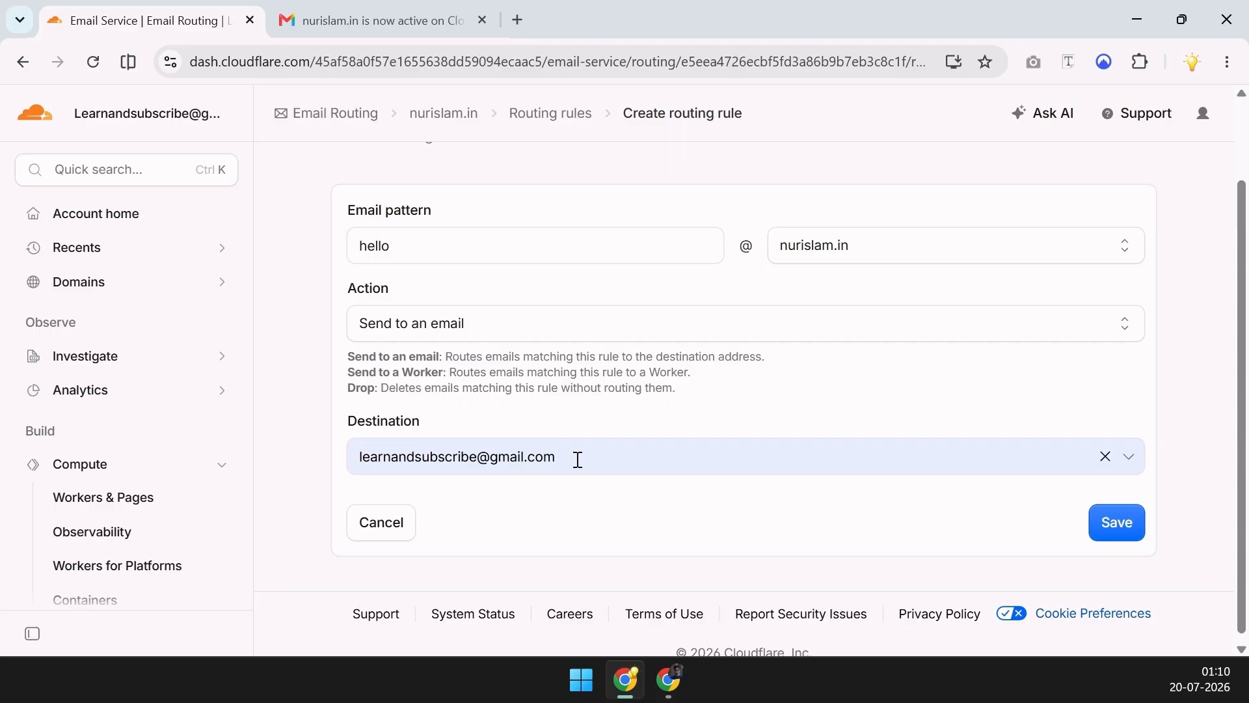
scroll(716, 533, "up", 2)
left_click(1116, 612)
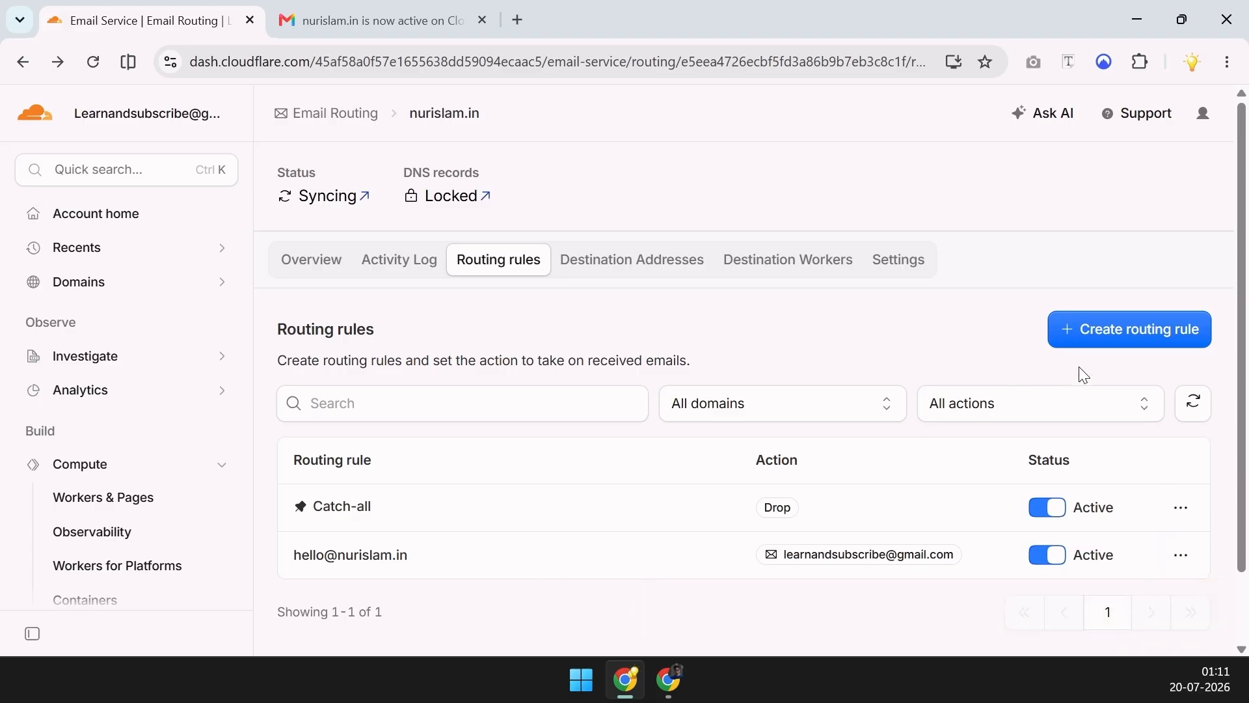
left_click(1119, 343)
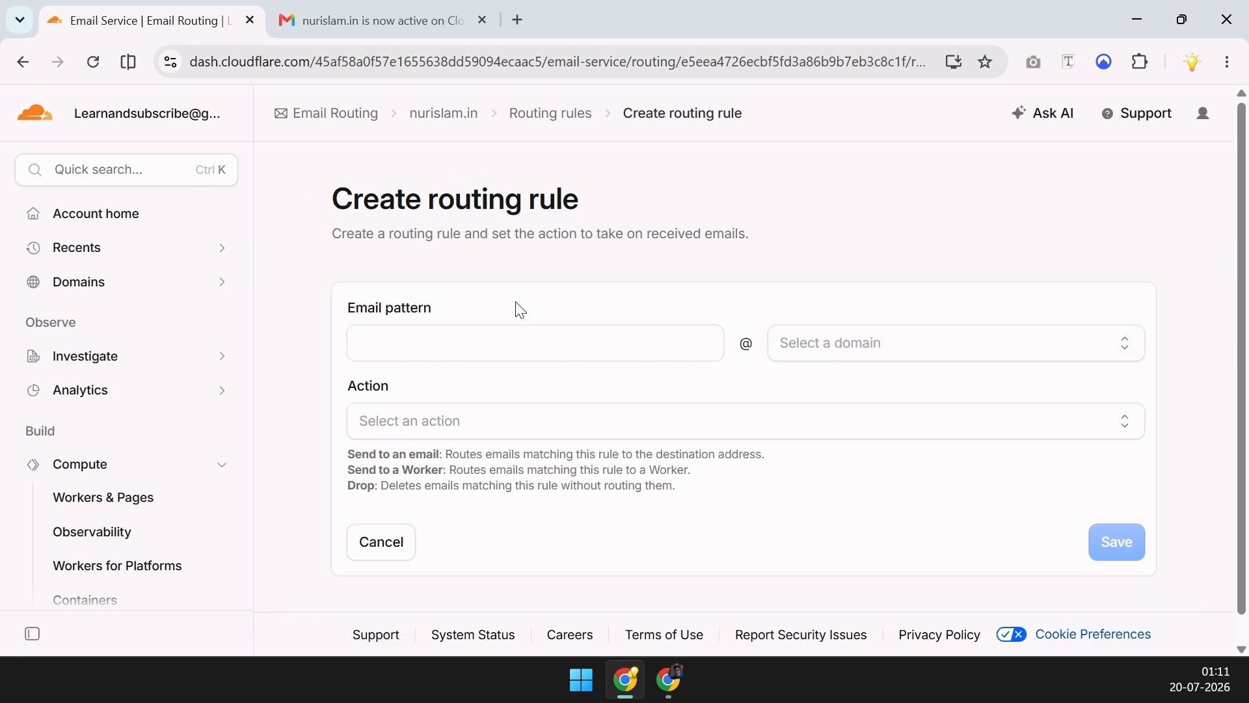
left_click(510, 337)
left_click(911, 352)
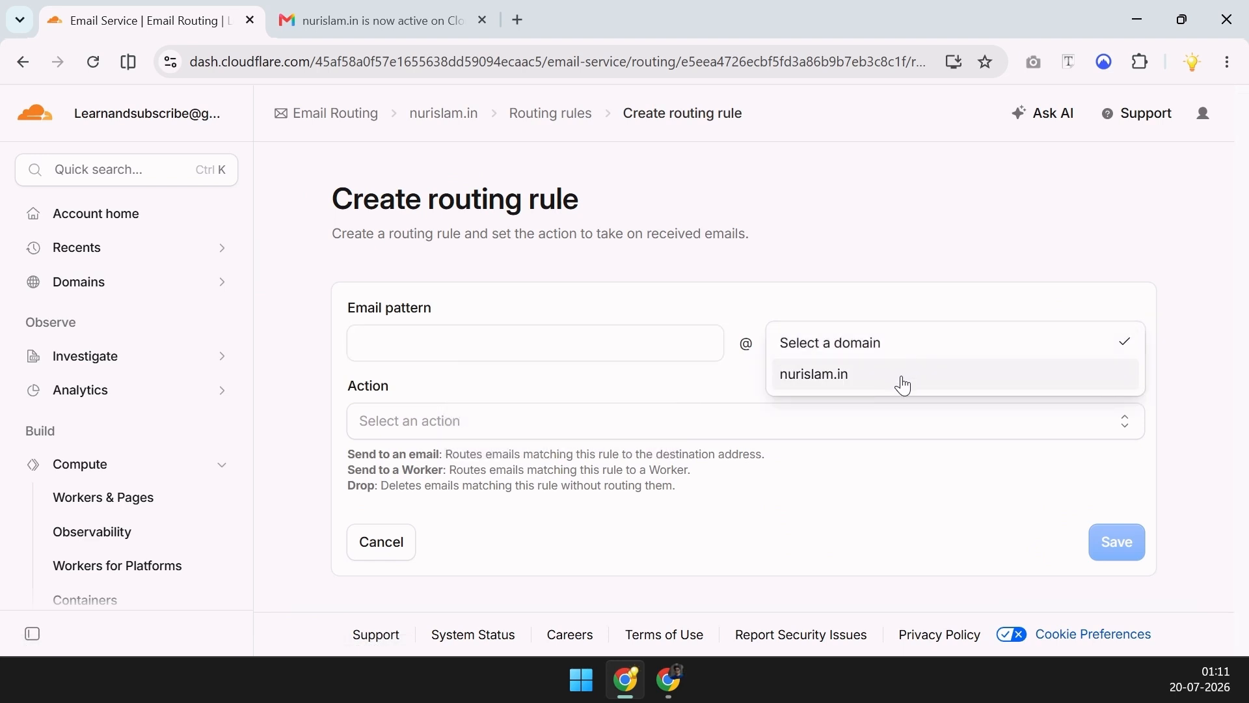
left_click(901, 381)
left_click(532, 432)
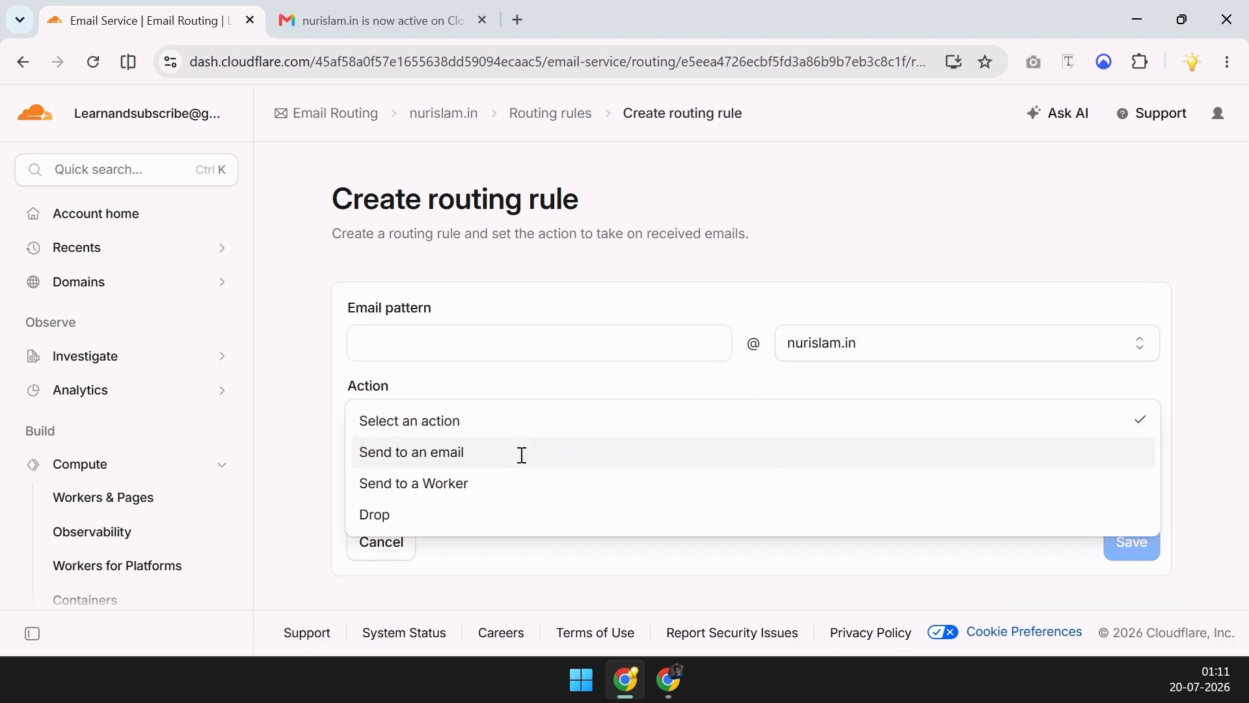
left_click(523, 454)
left_click(496, 570)
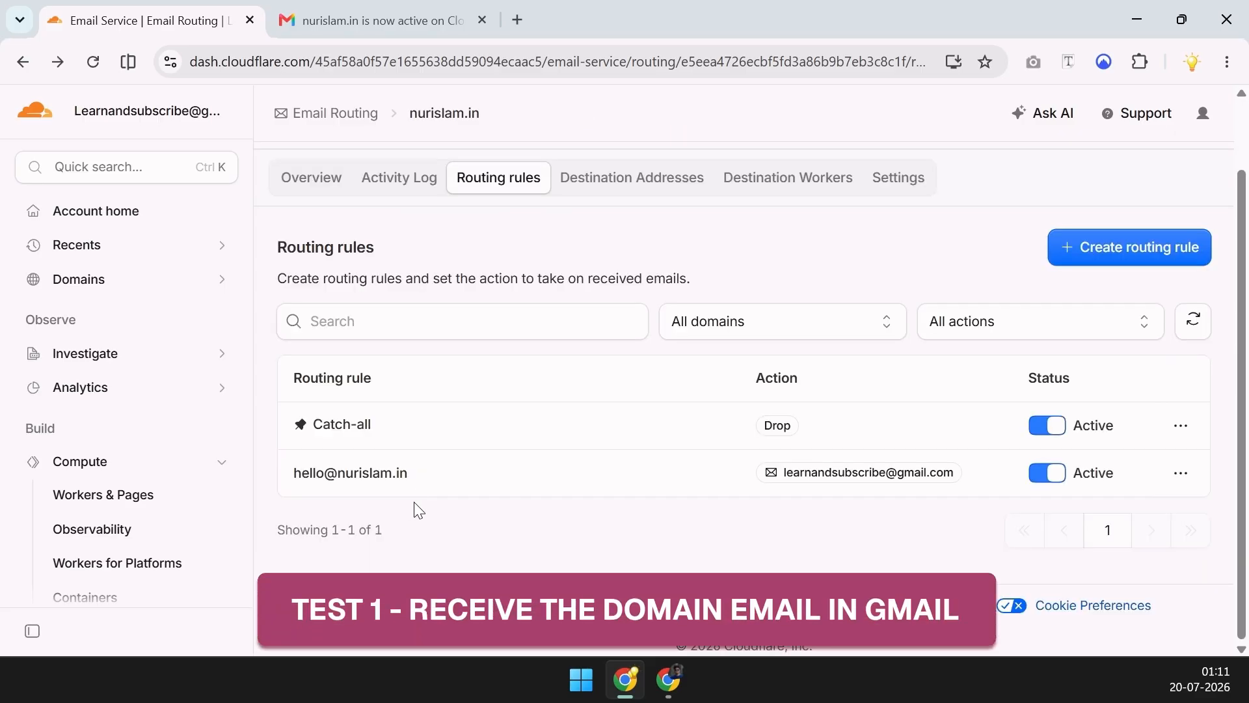
left_click_drag(414, 480, 290, 472)
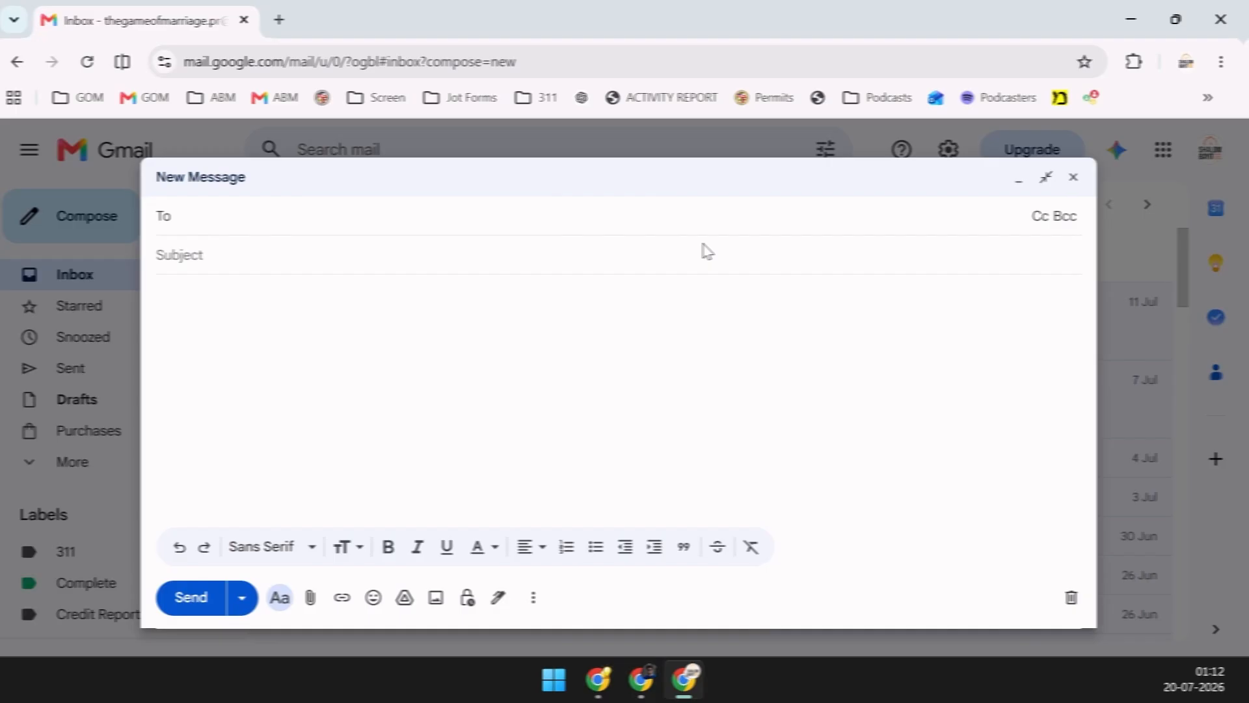
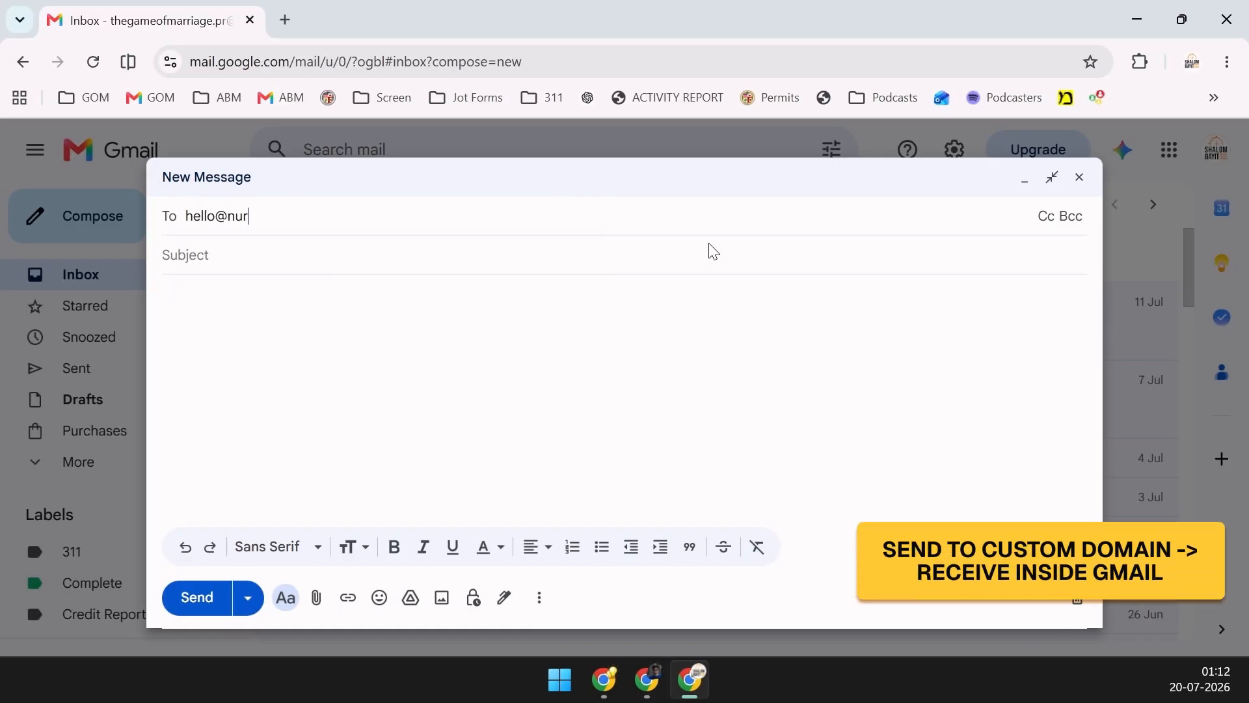
key("Return")
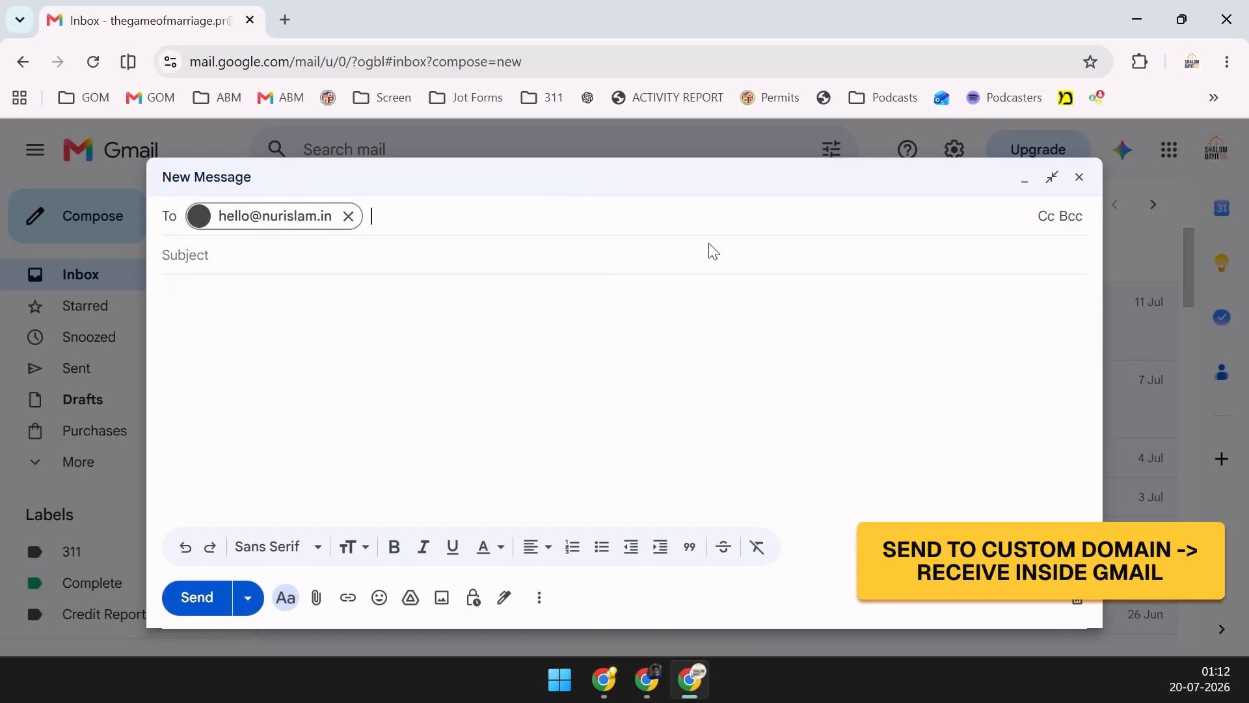
key("Tab")
type("Test")
key("Tab")
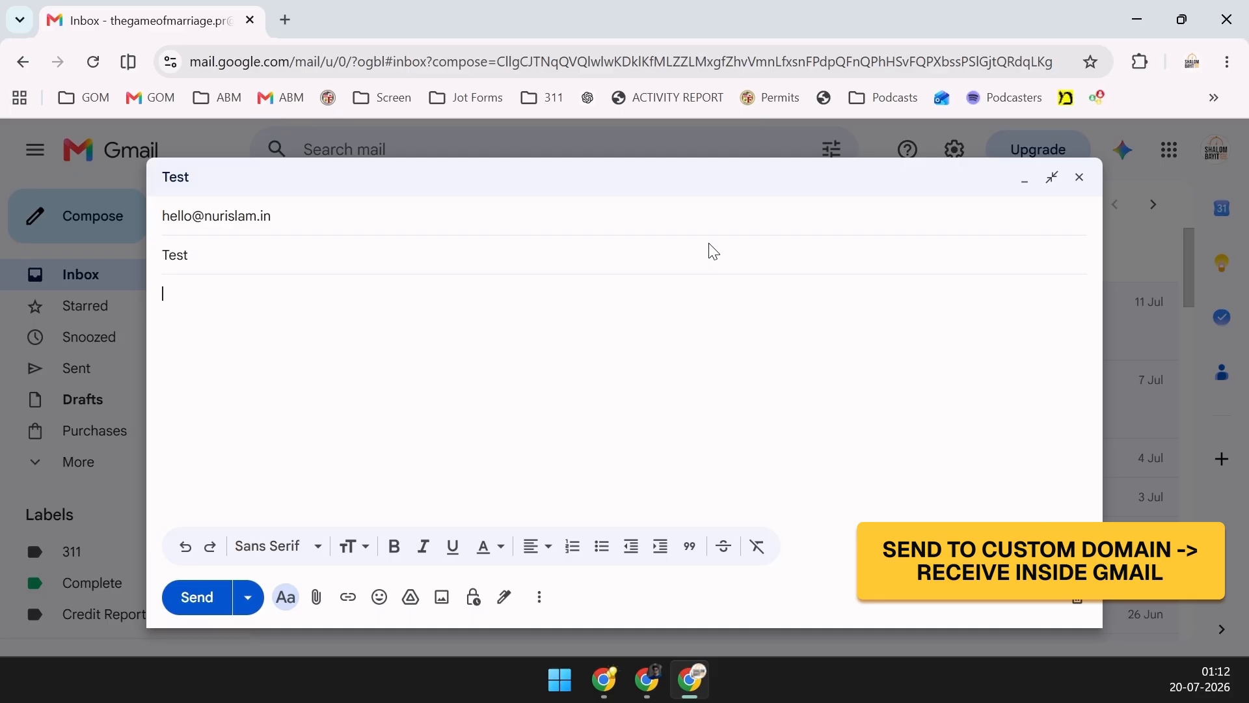
type("This is a test email")
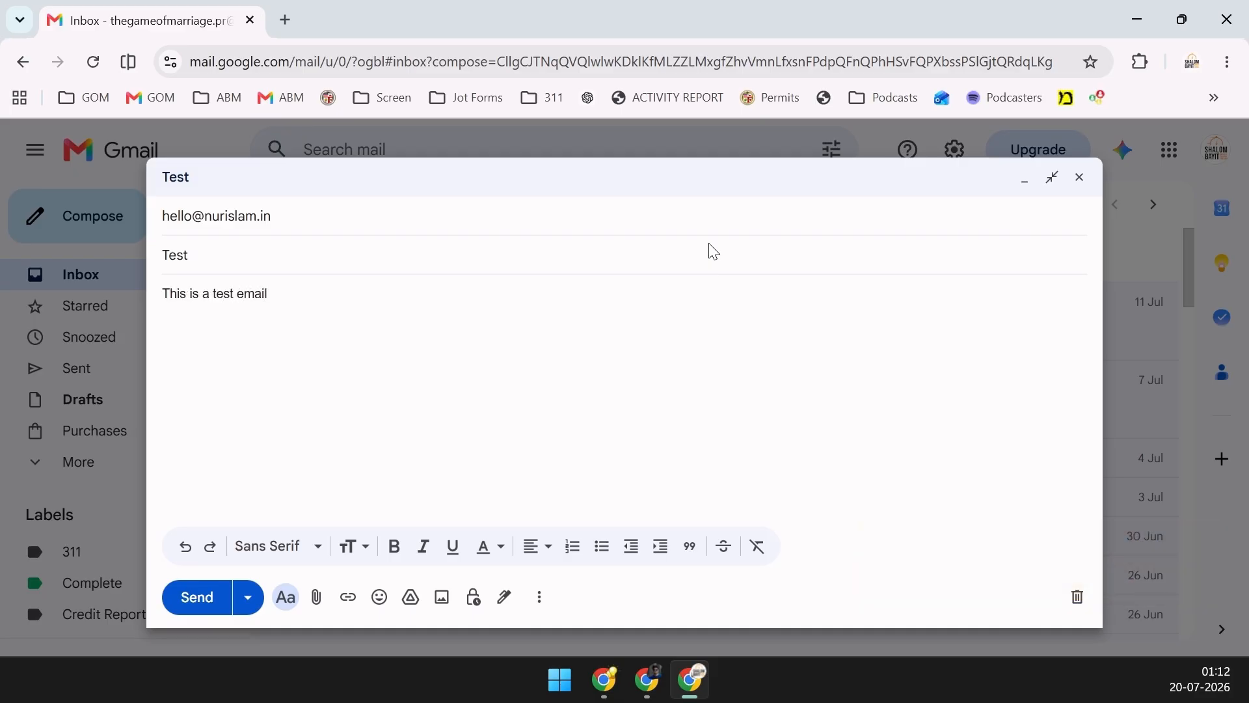
left_click(204, 596)
Open the received Test email and check its recipient and the receiving account
left_click(604, 680)
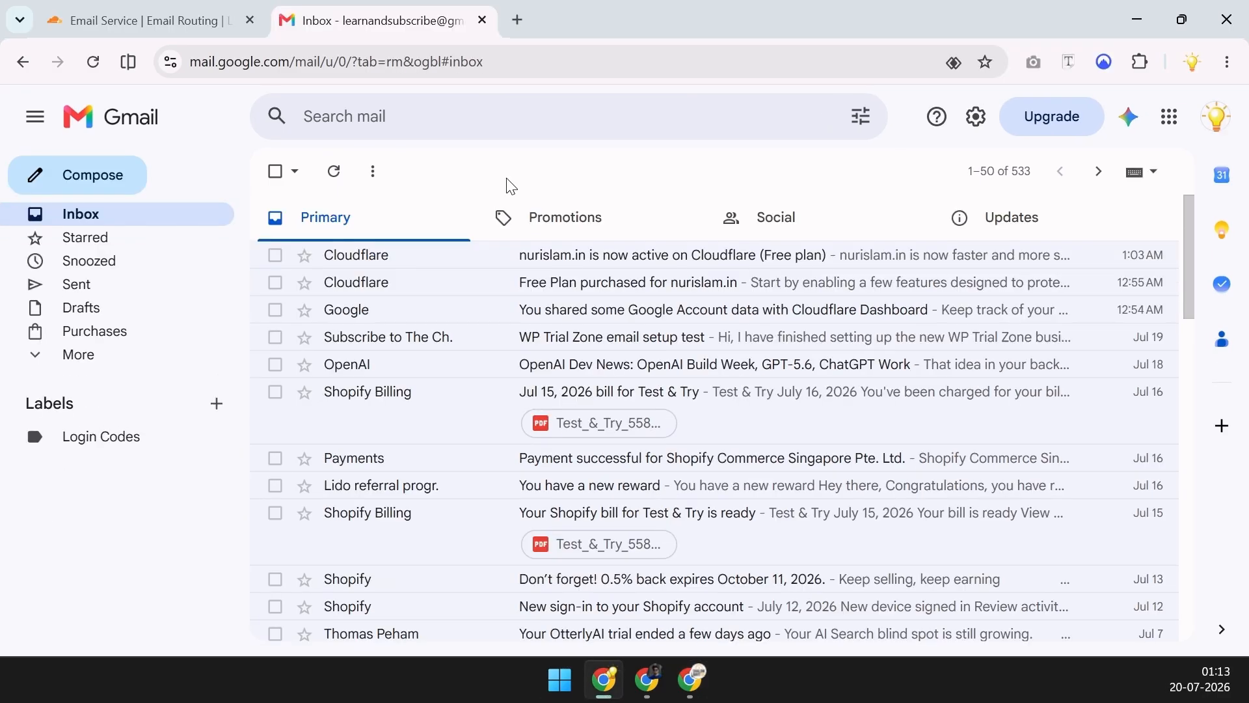
left_click(318, 168)
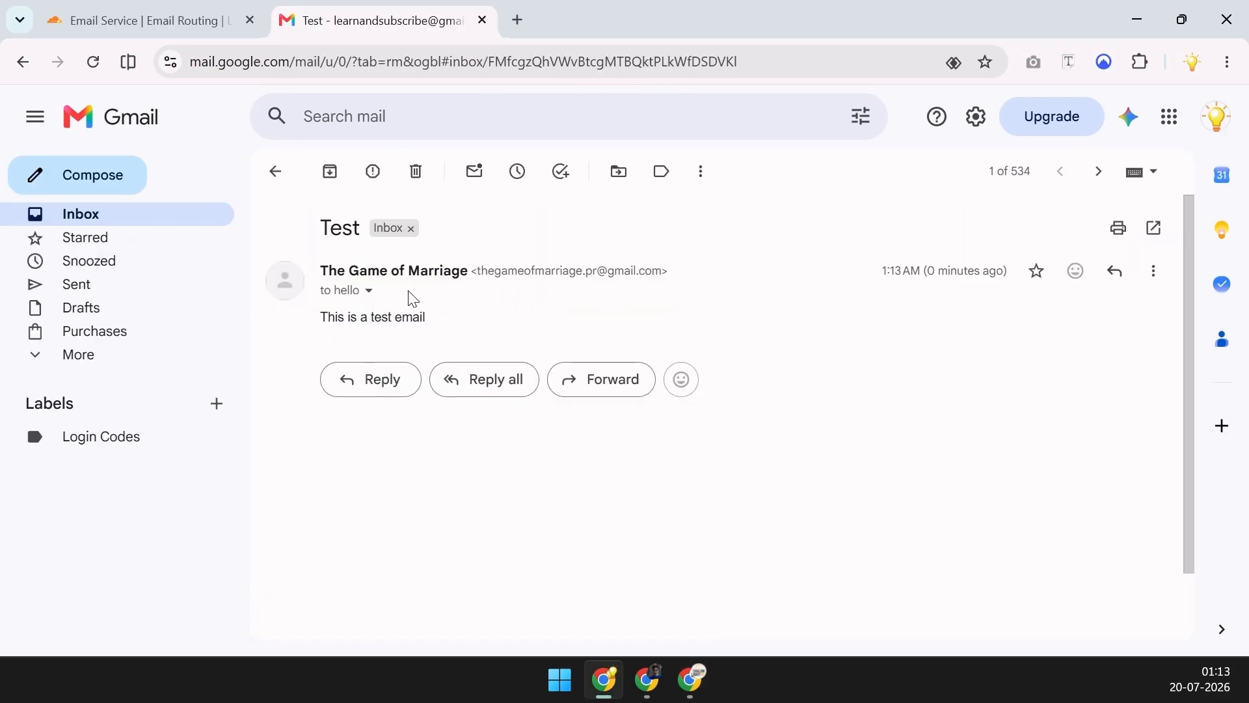
left_click(368, 291)
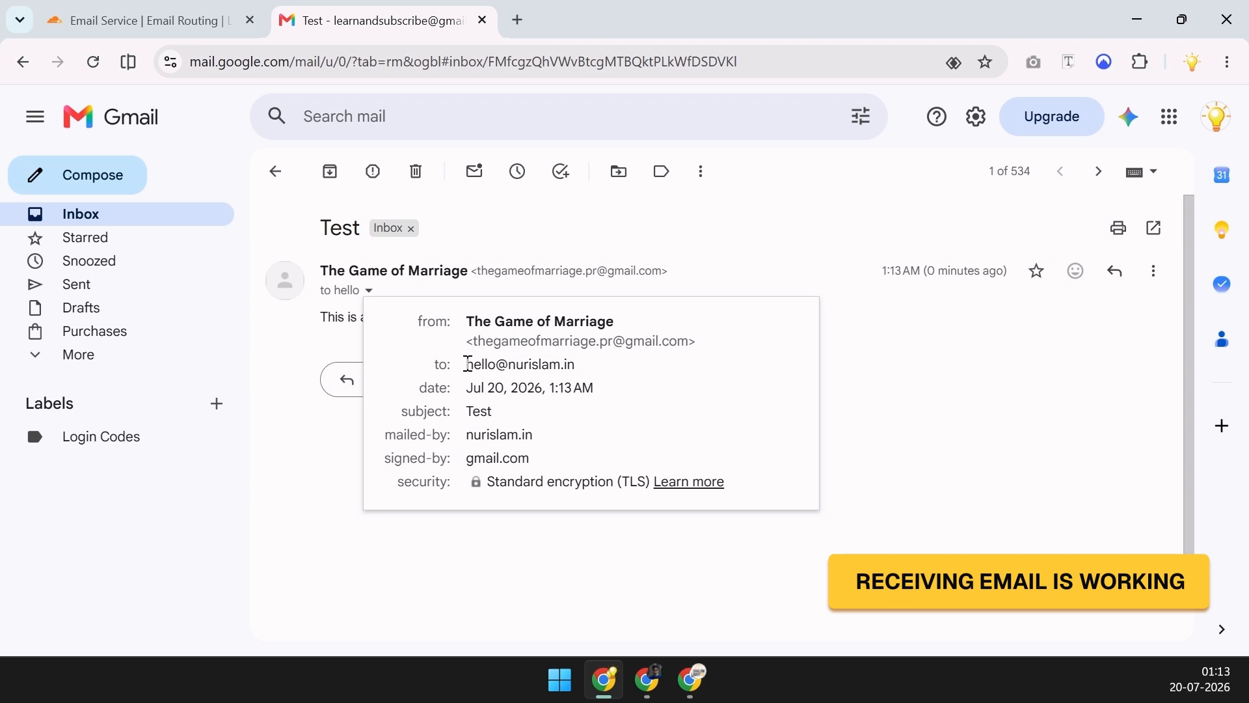
left_click_drag(470, 371, 577, 371)
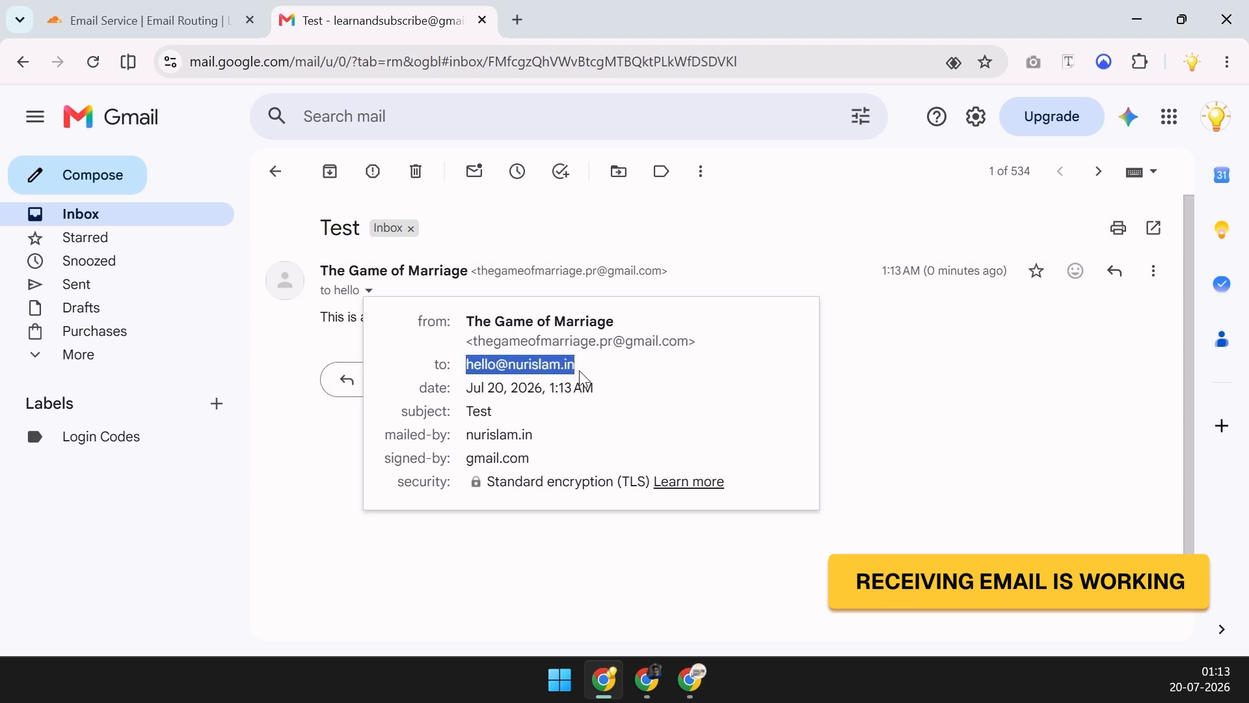
left_click(961, 357)
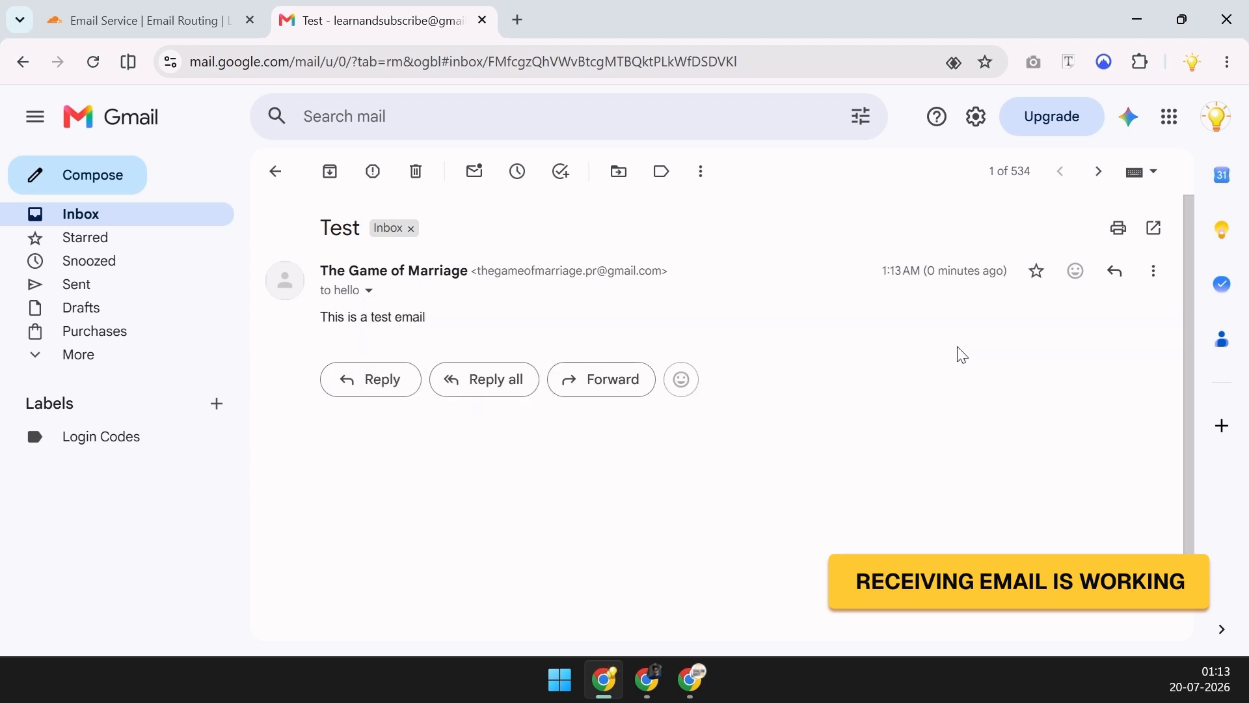
left_click(1214, 121)
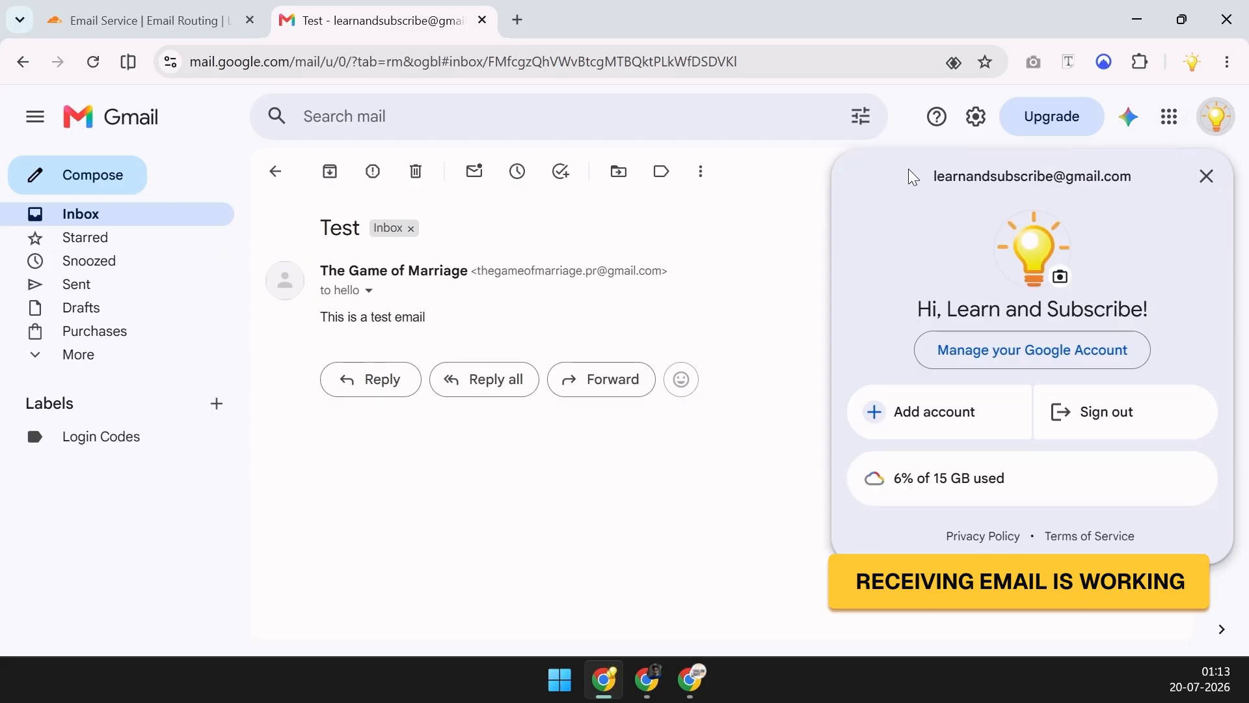
left_click_drag(913, 177, 694, 256)
left_click(959, 346)
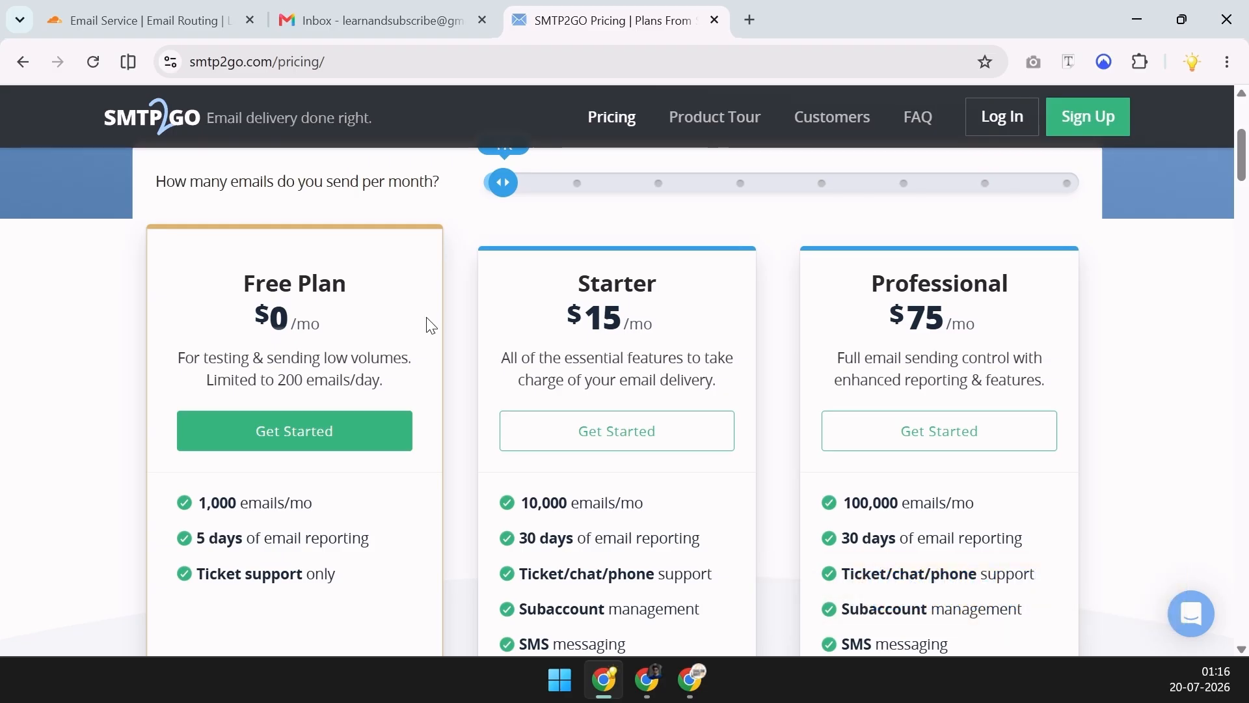
Begin the Free Plan signup with the custom-domain work email
left_click(304, 437)
left_click(507, 371)
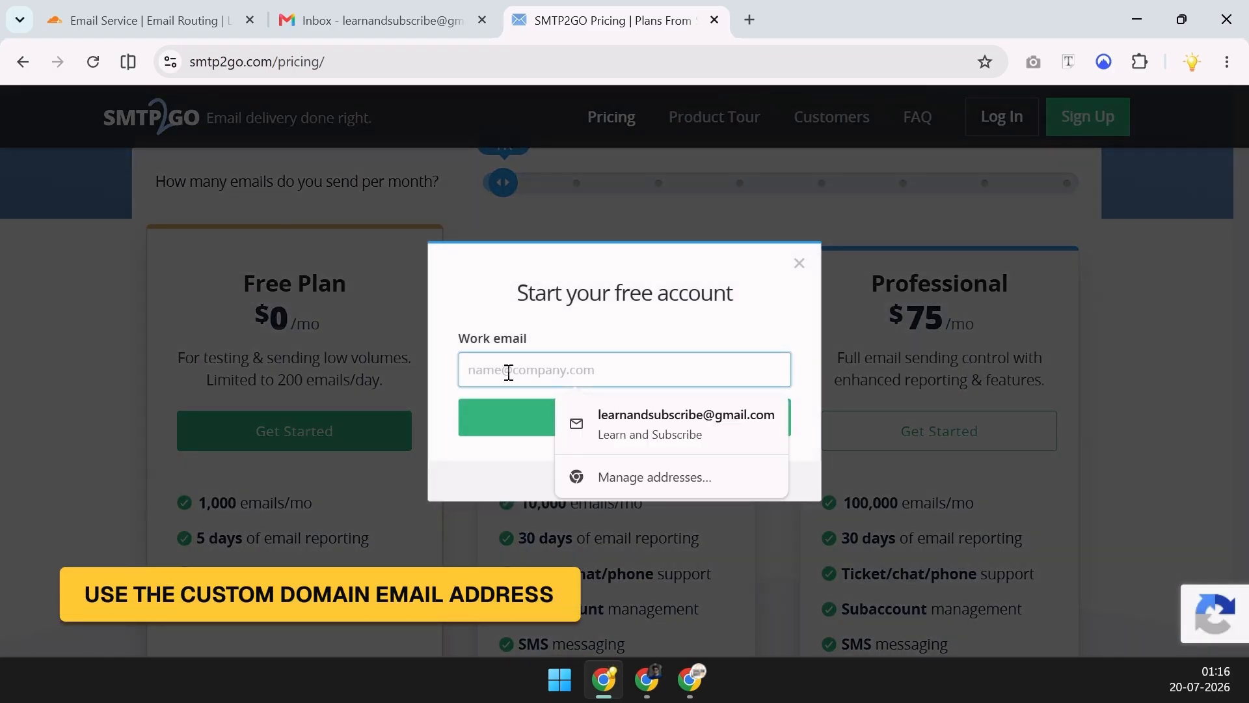
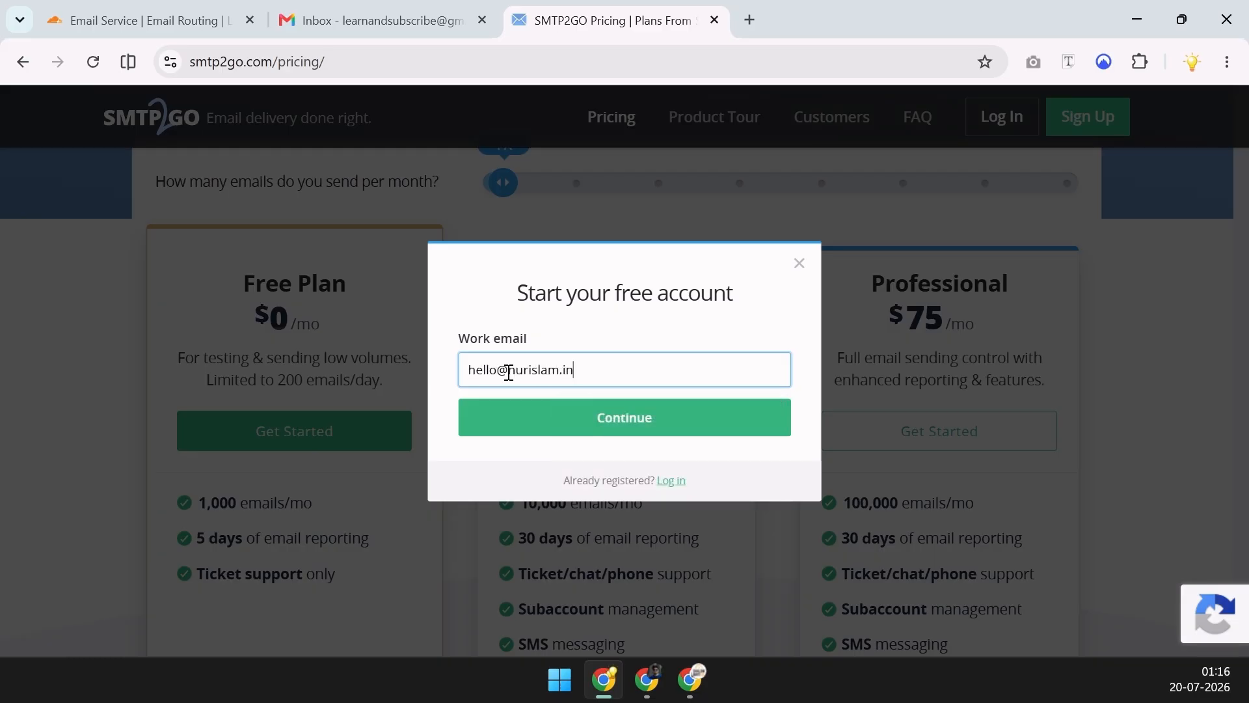
left_click(556, 416)
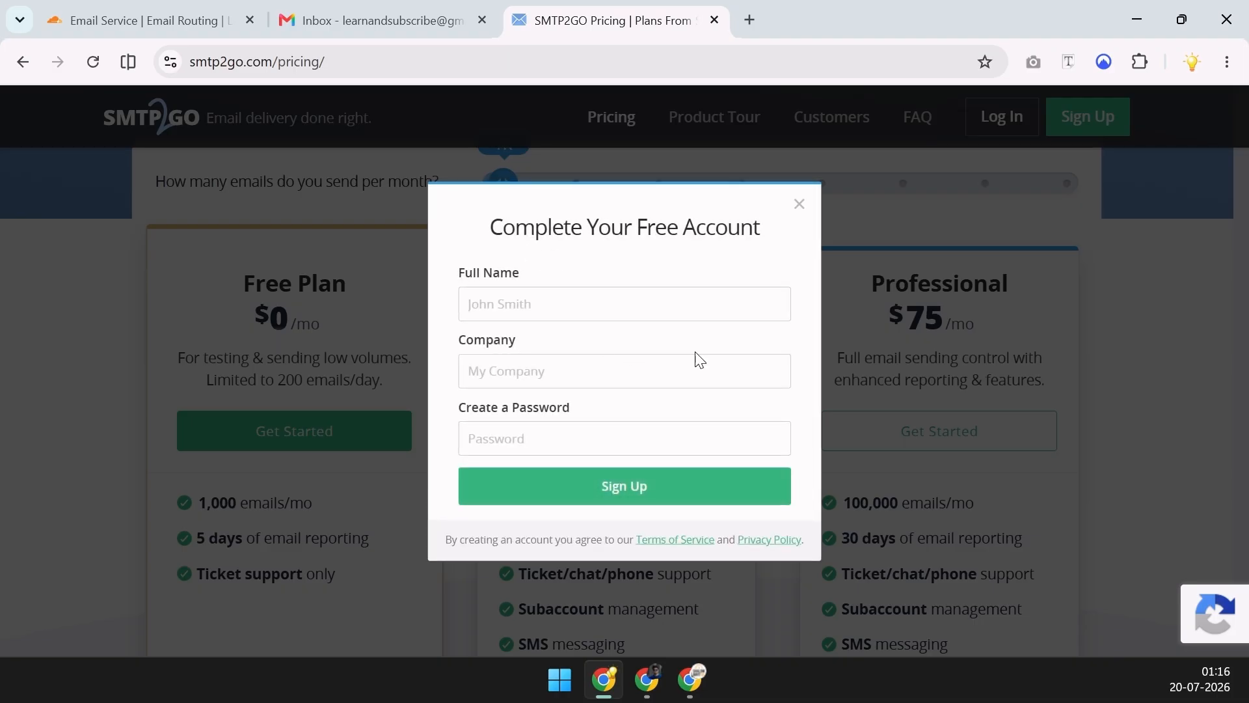
Fill in the full name, company POSITIVE GEEK and a Chrome-generated strong password, then submit
left_click(589, 304)
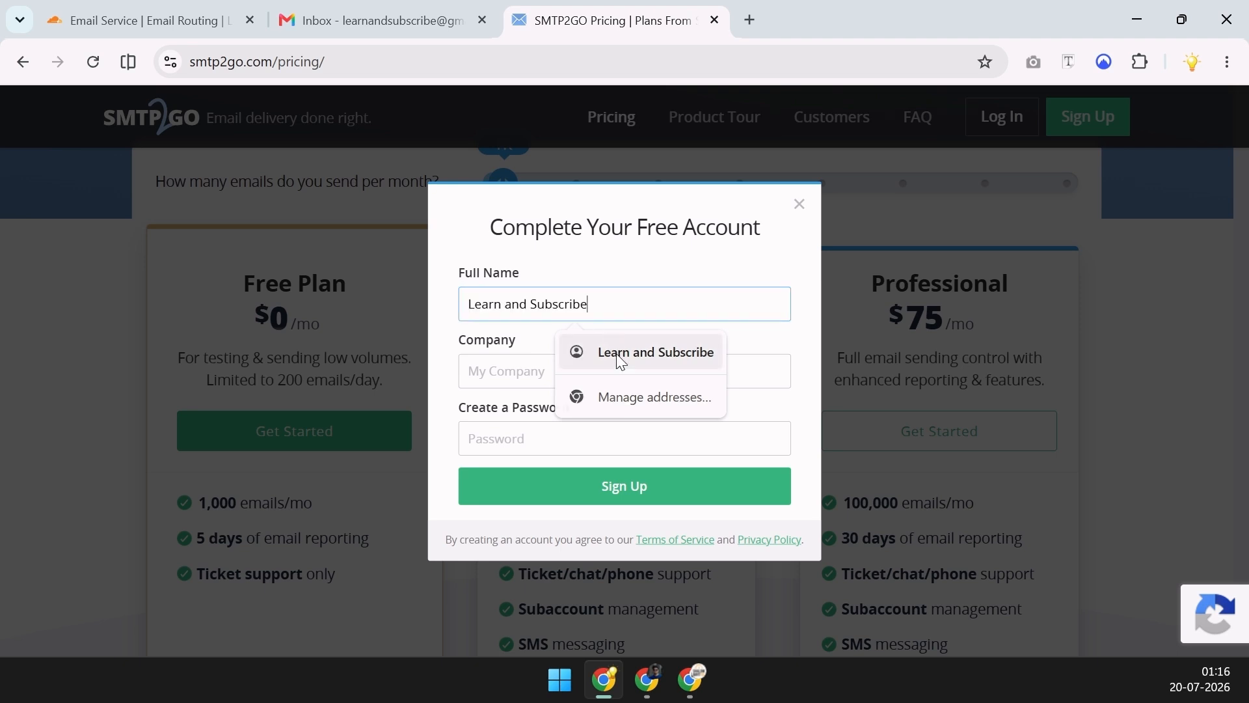
left_click(583, 352)
left_click(561, 382)
left_click(595, 454)
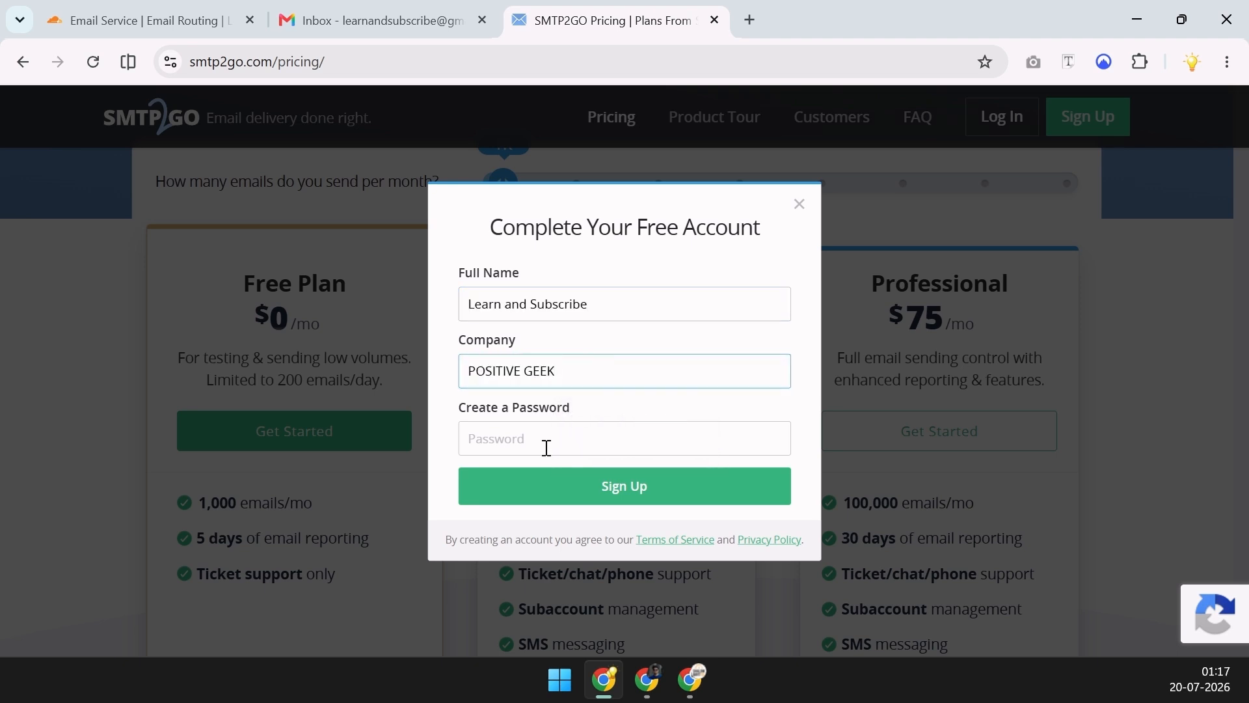
left_click(546, 448)
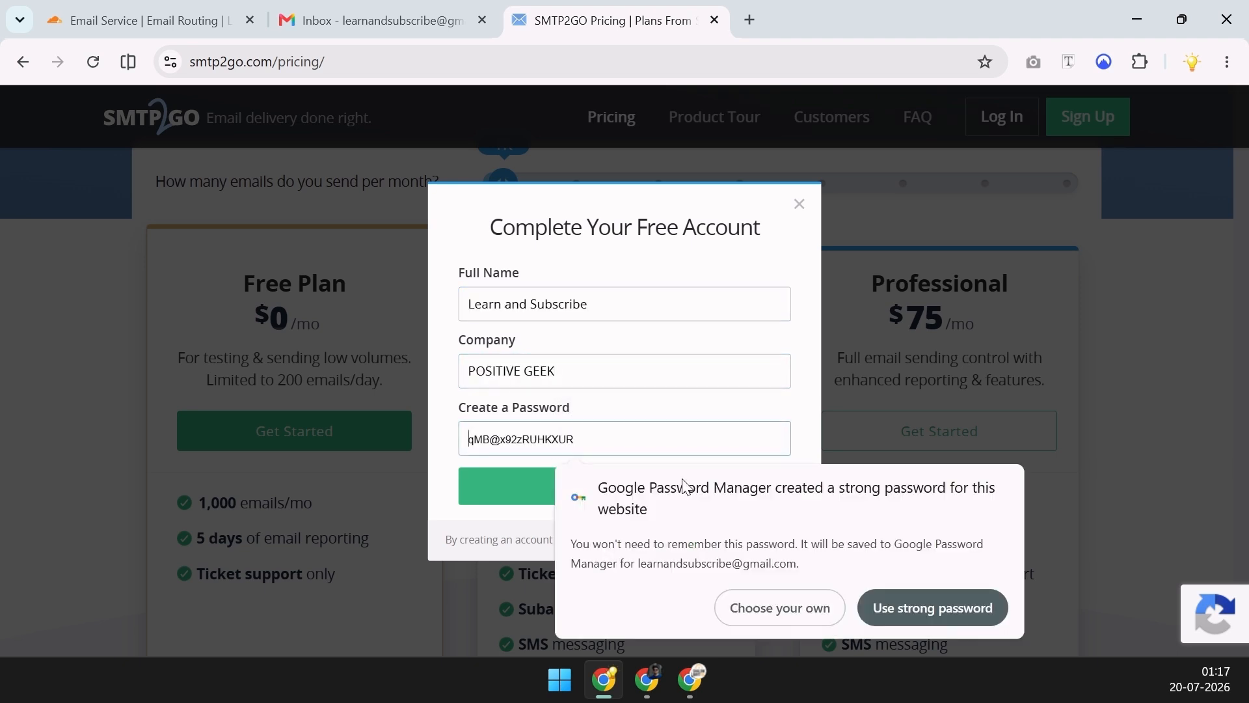
left_click(919, 604)
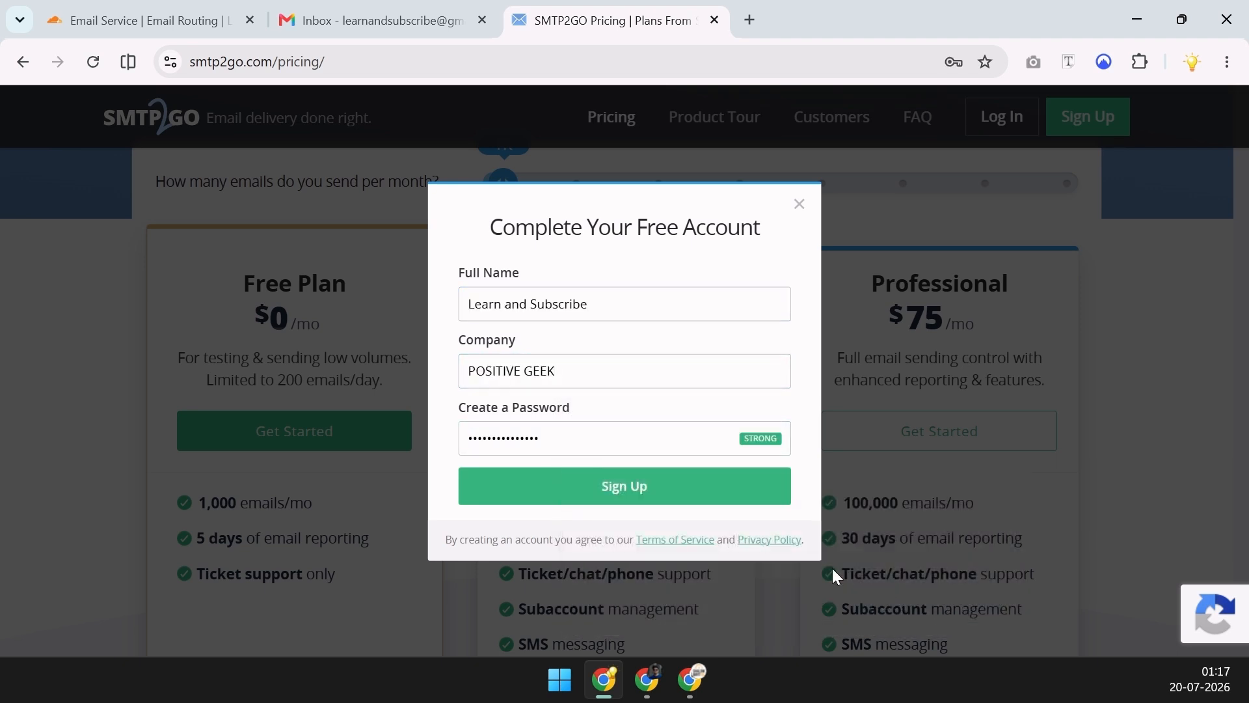
left_click(626, 490)
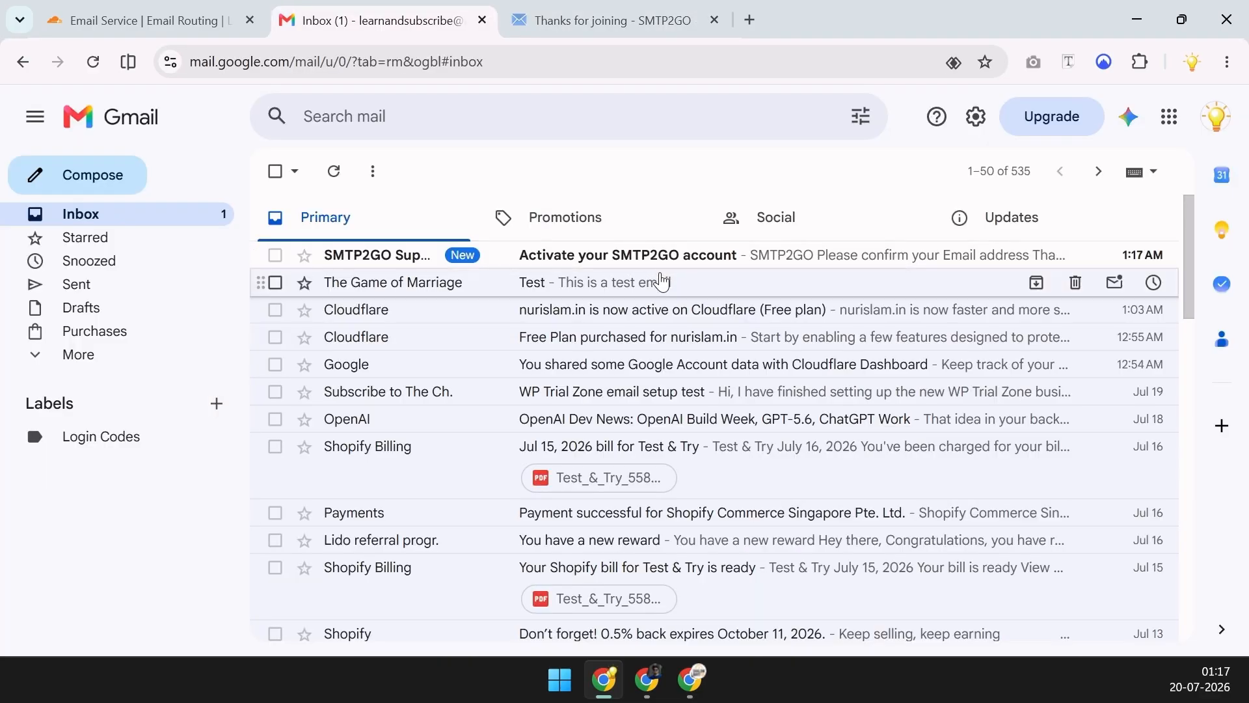
Use ACTIVATE ACCOUNT in the SMTP2GO email, check its recipient, then go to the SMTP2GO dashboard
left_click(665, 259)
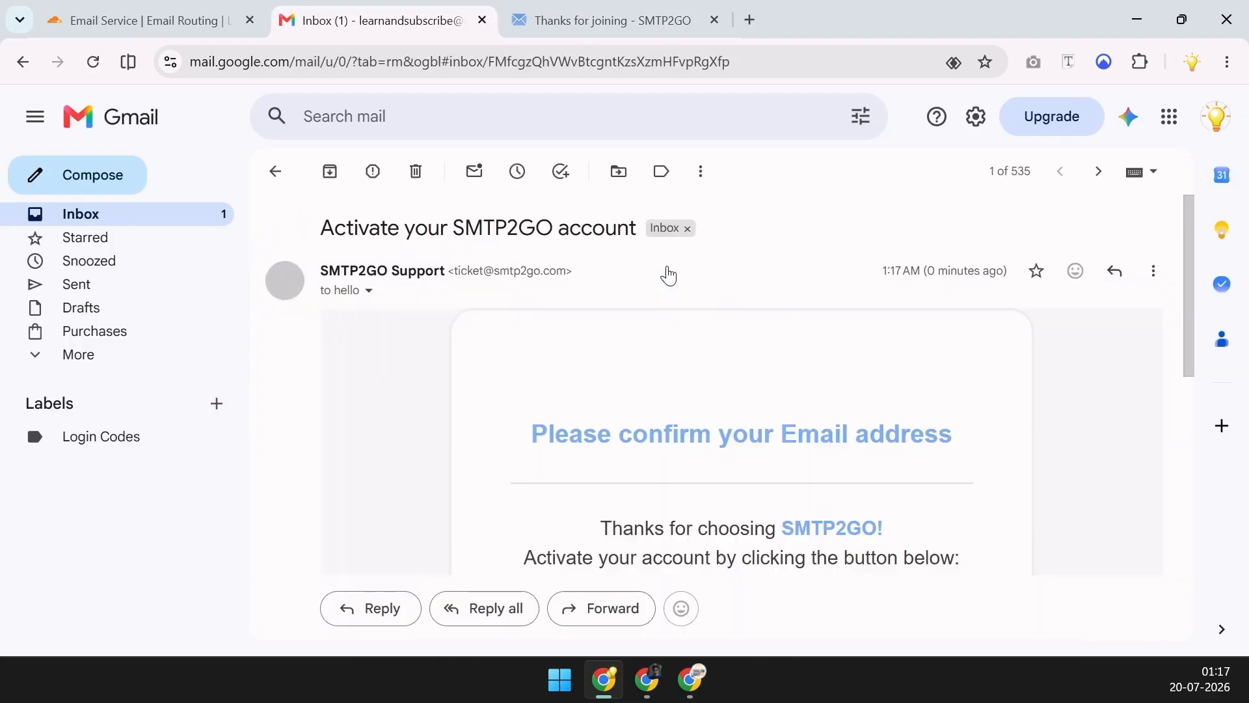
scroll(1017, 376, "down", 4)
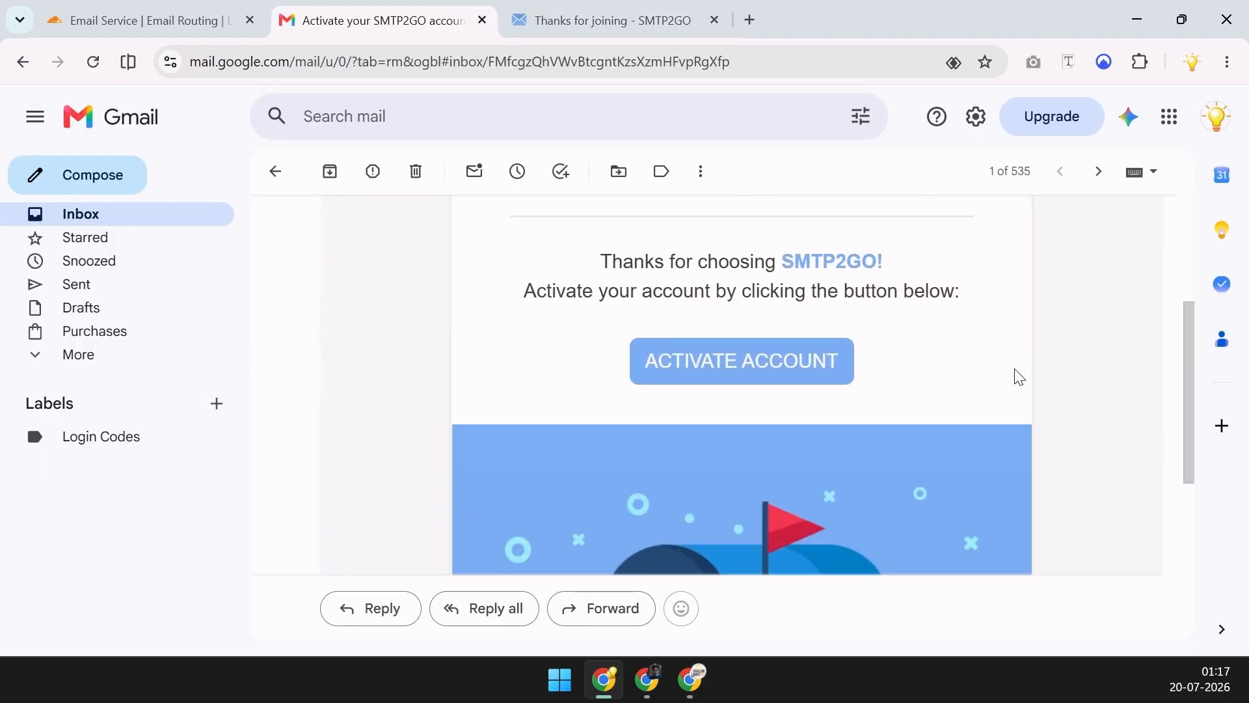
left_click(781, 349)
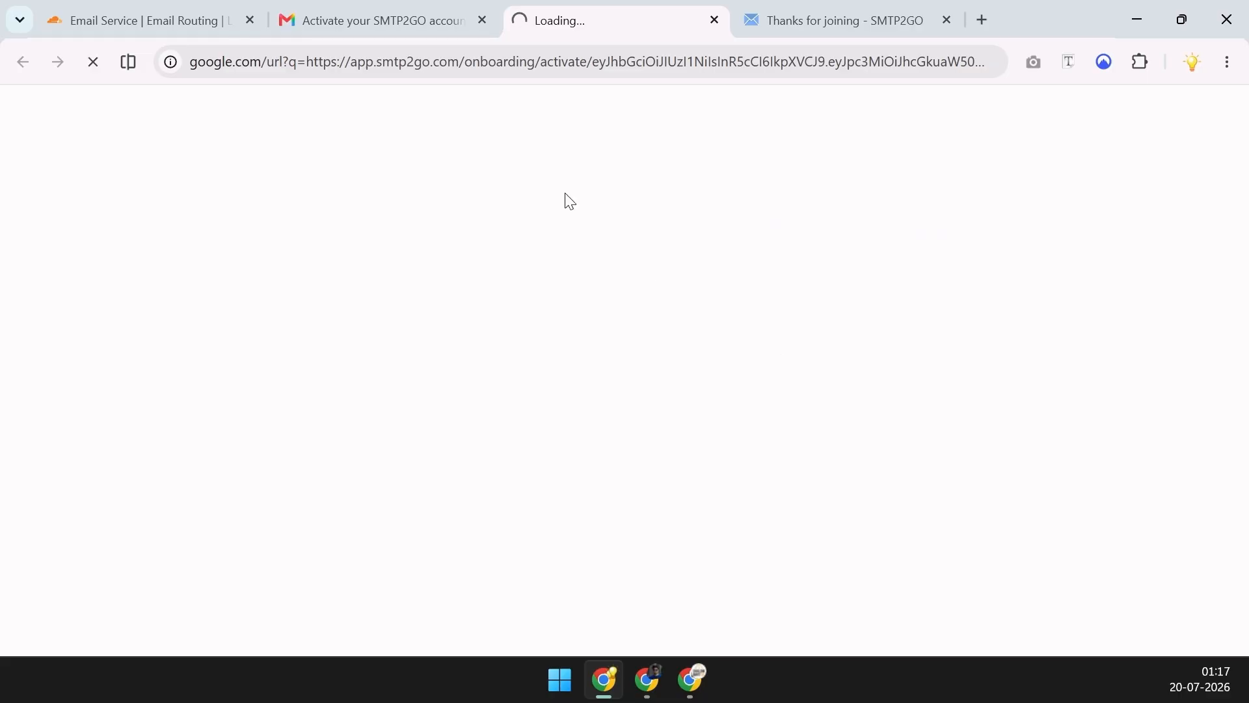
left_click(437, 21)
scroll(485, 311, "up", 3)
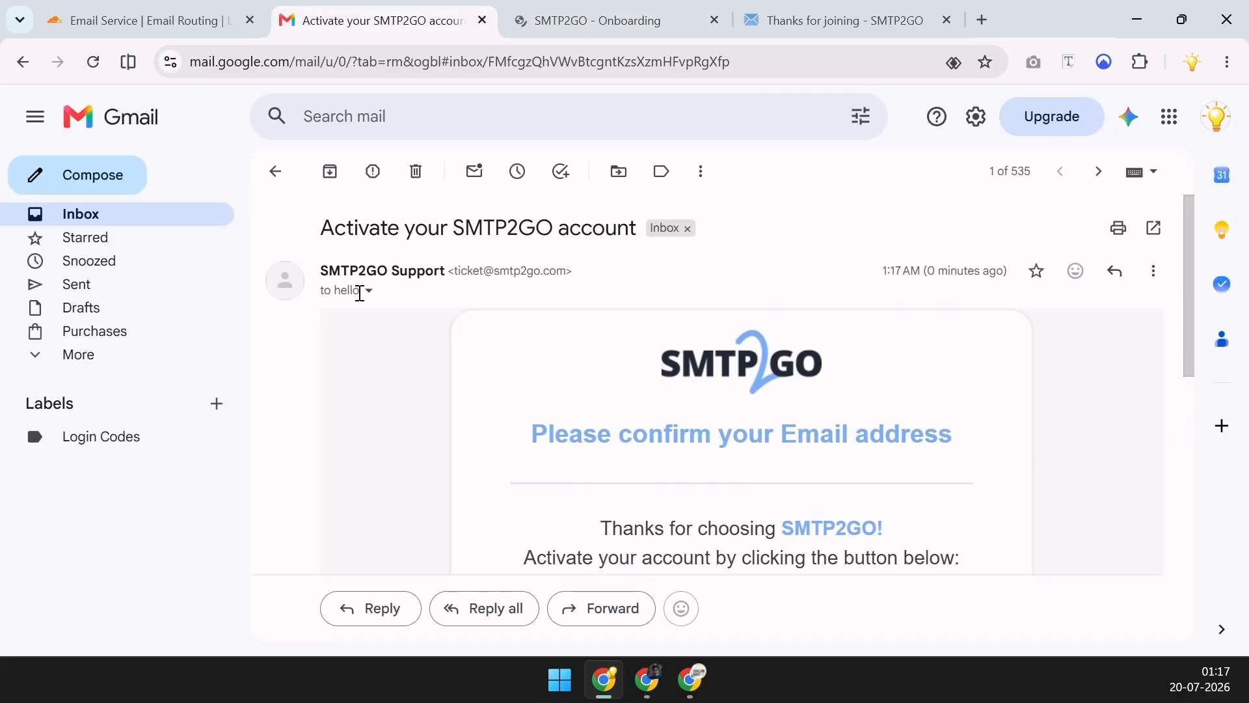
left_click(366, 292)
left_click_drag(469, 348, 581, 357)
left_click(585, 21)
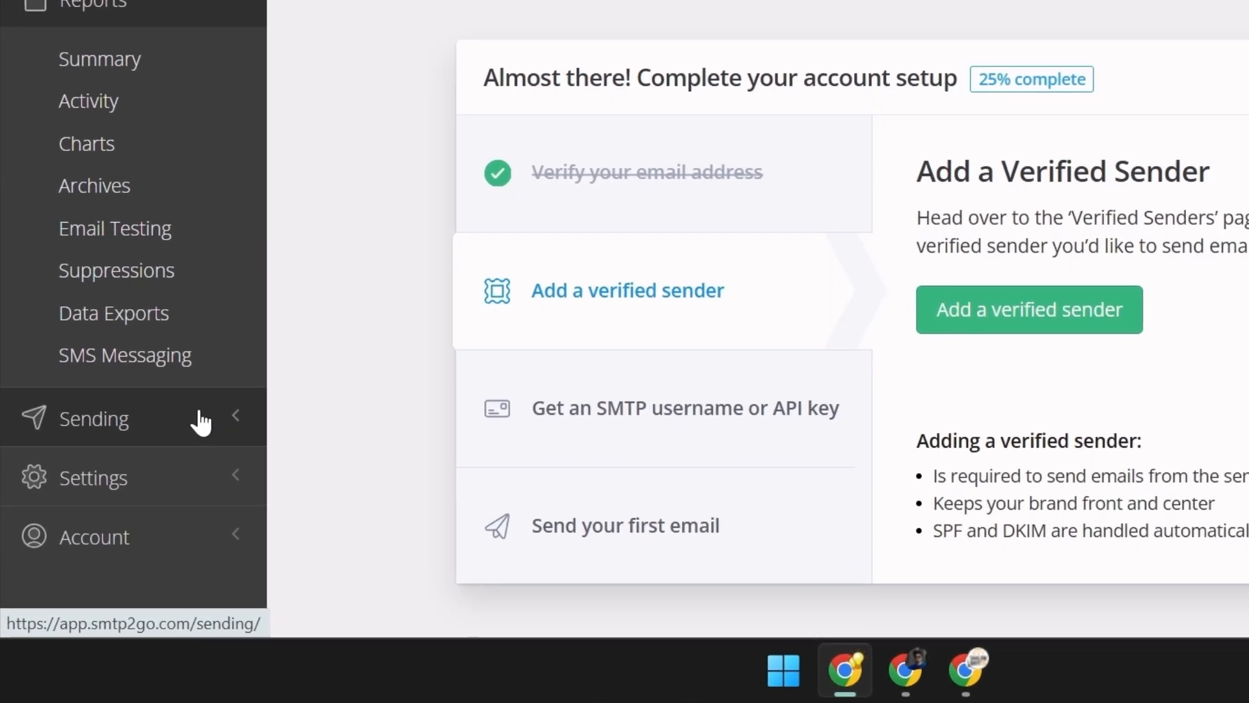
Add SMTP user nurislam.in with the suggested generated password, copying the password for later
left_click(201, 422)
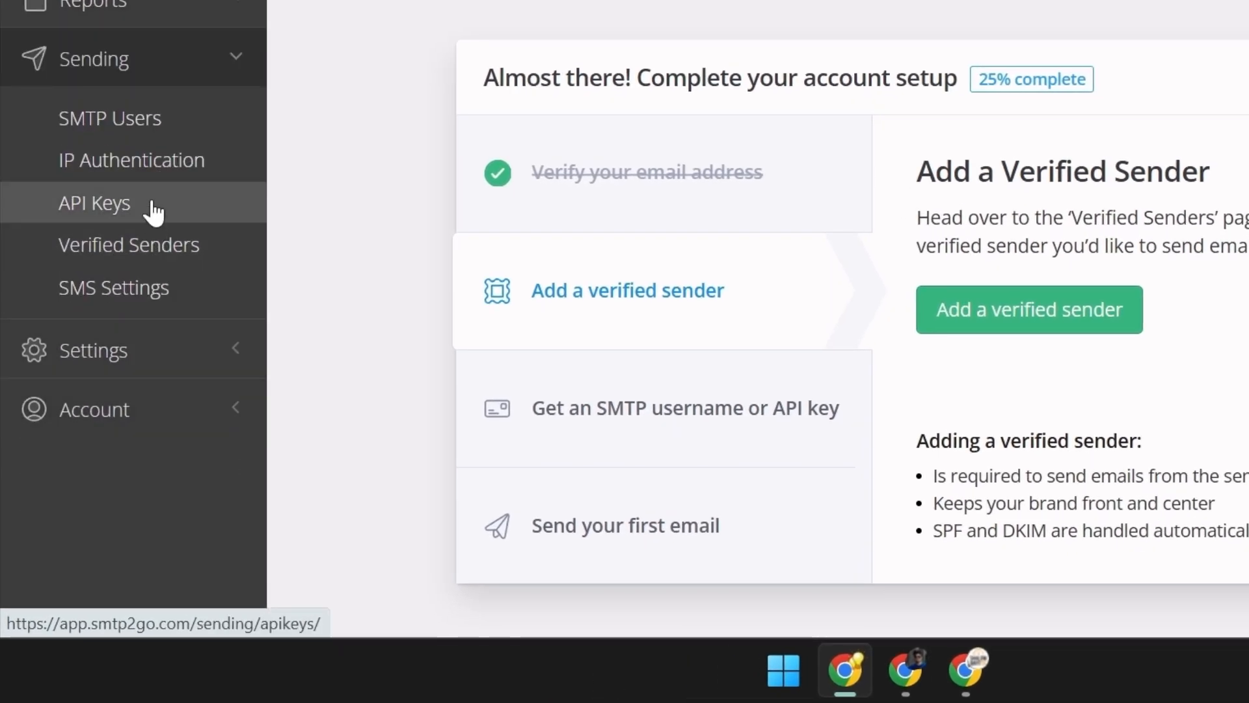
left_click(145, 132)
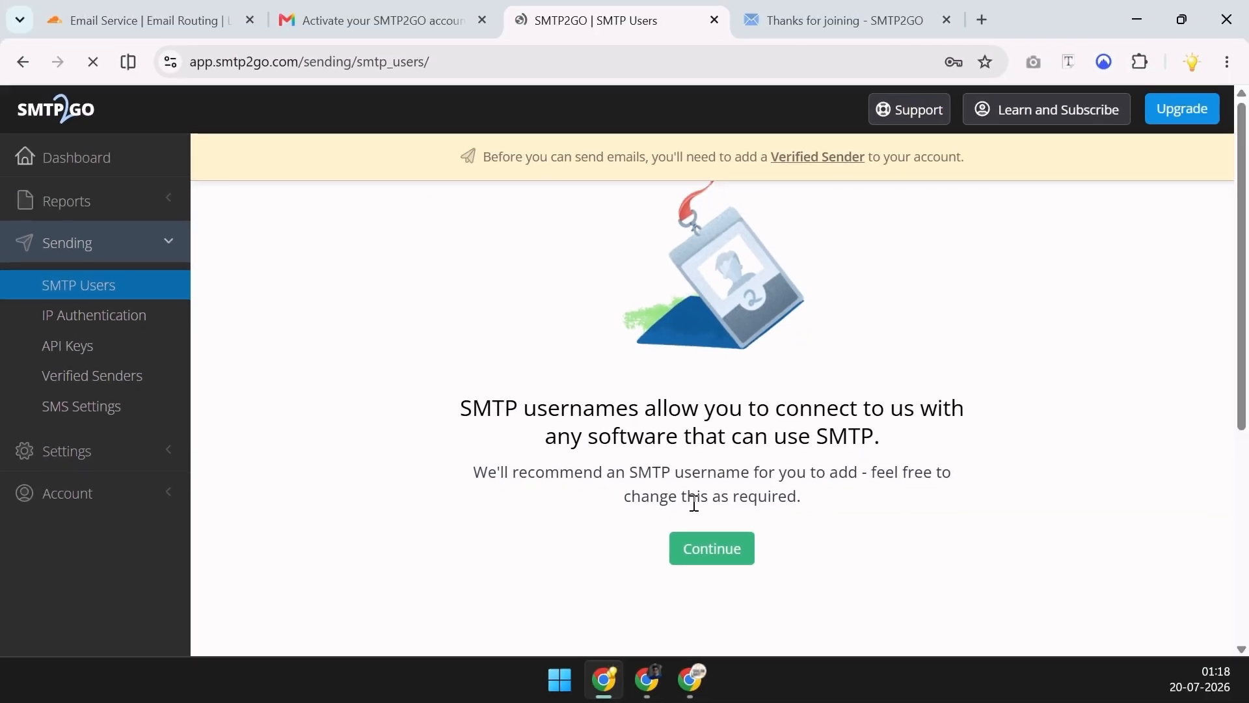
left_click(706, 548)
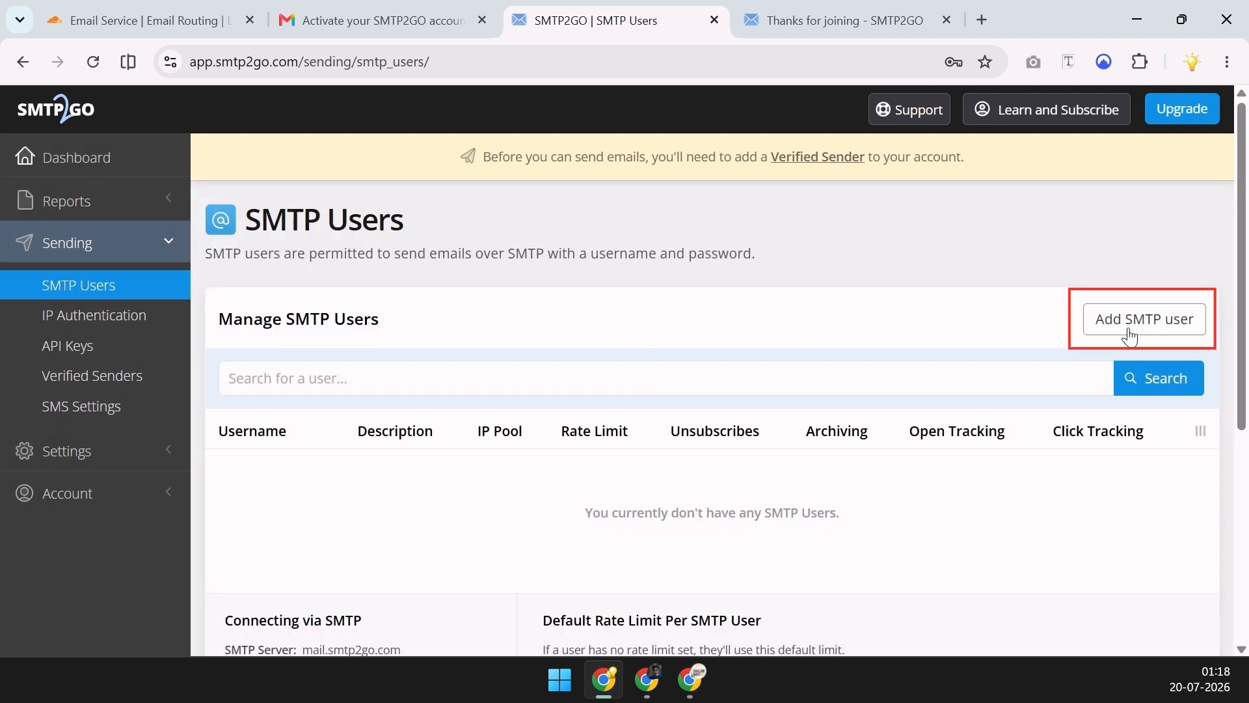
left_click(1133, 325)
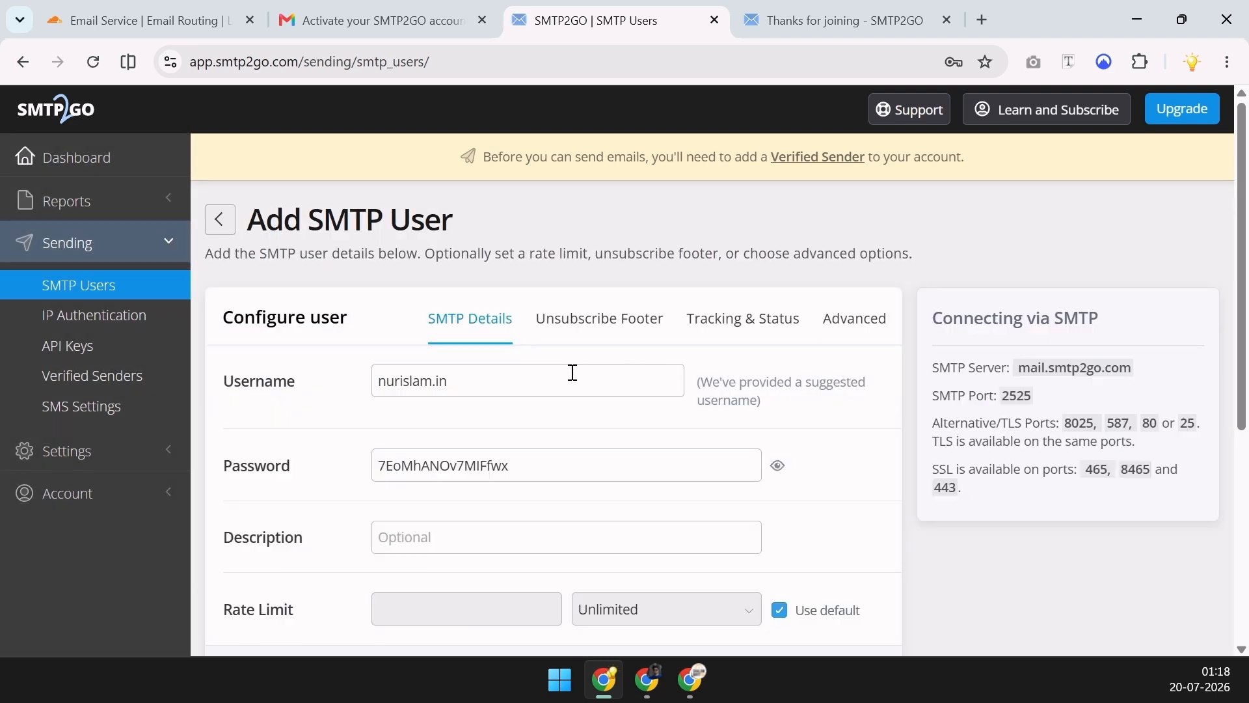
left_click(489, 382)
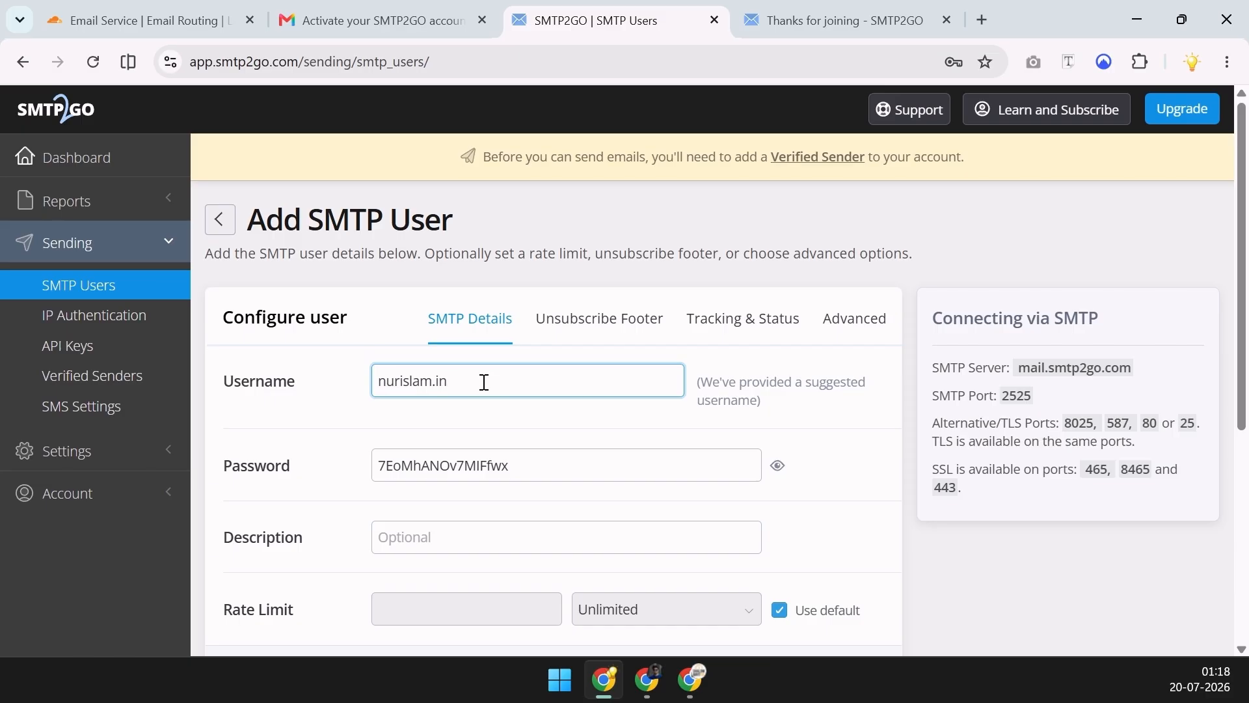
left_click(369, 380)
left_click(523, 463)
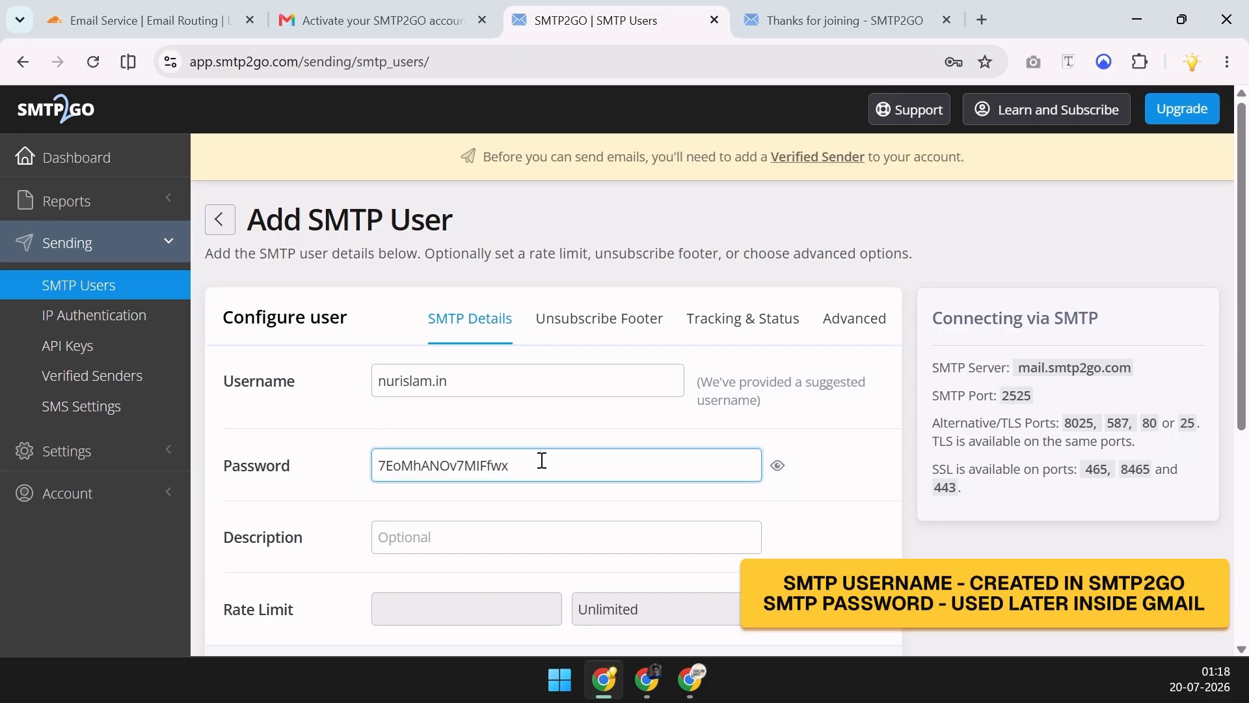
left_click_drag(489, 464, 362, 463)
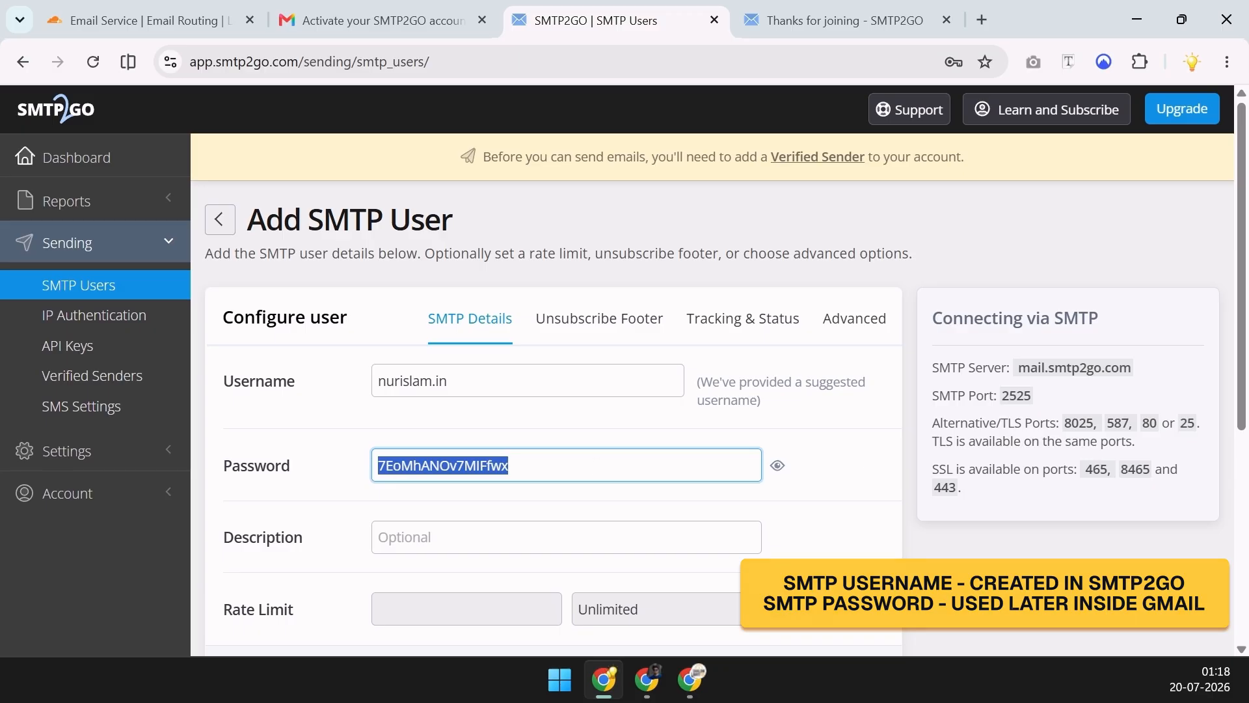
key("alt+Tab")
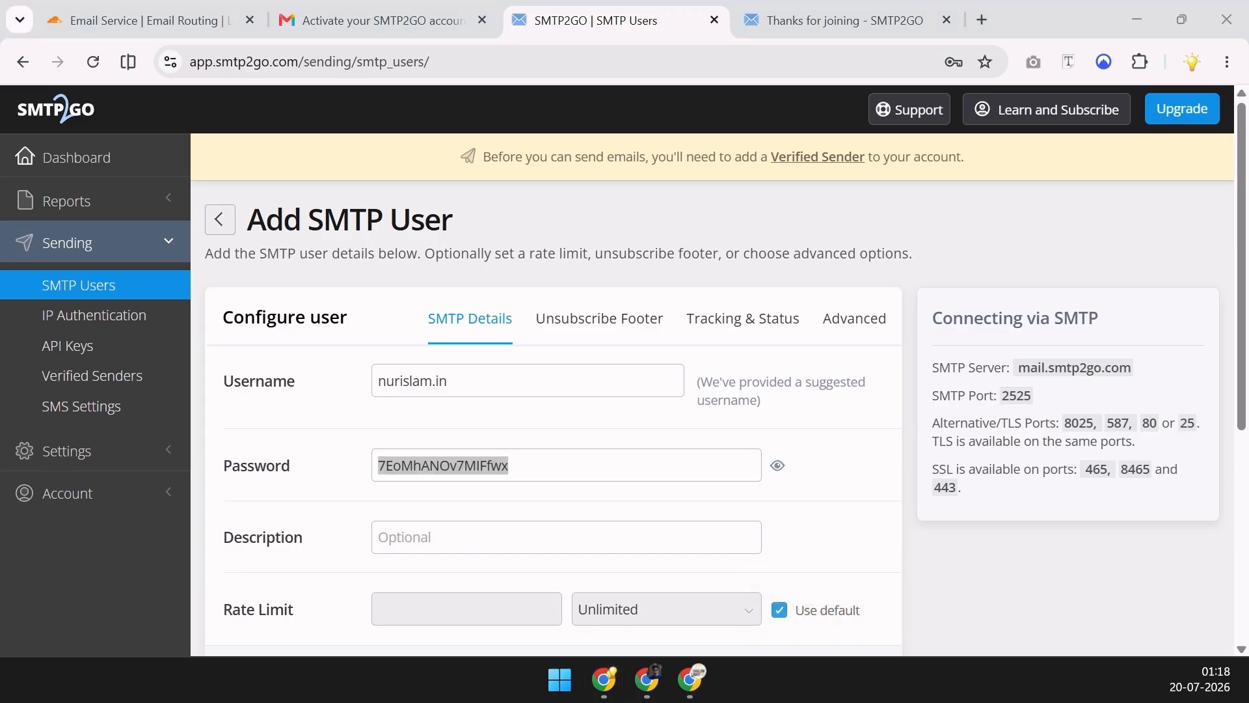
scroll(566, 553, "down", 2)
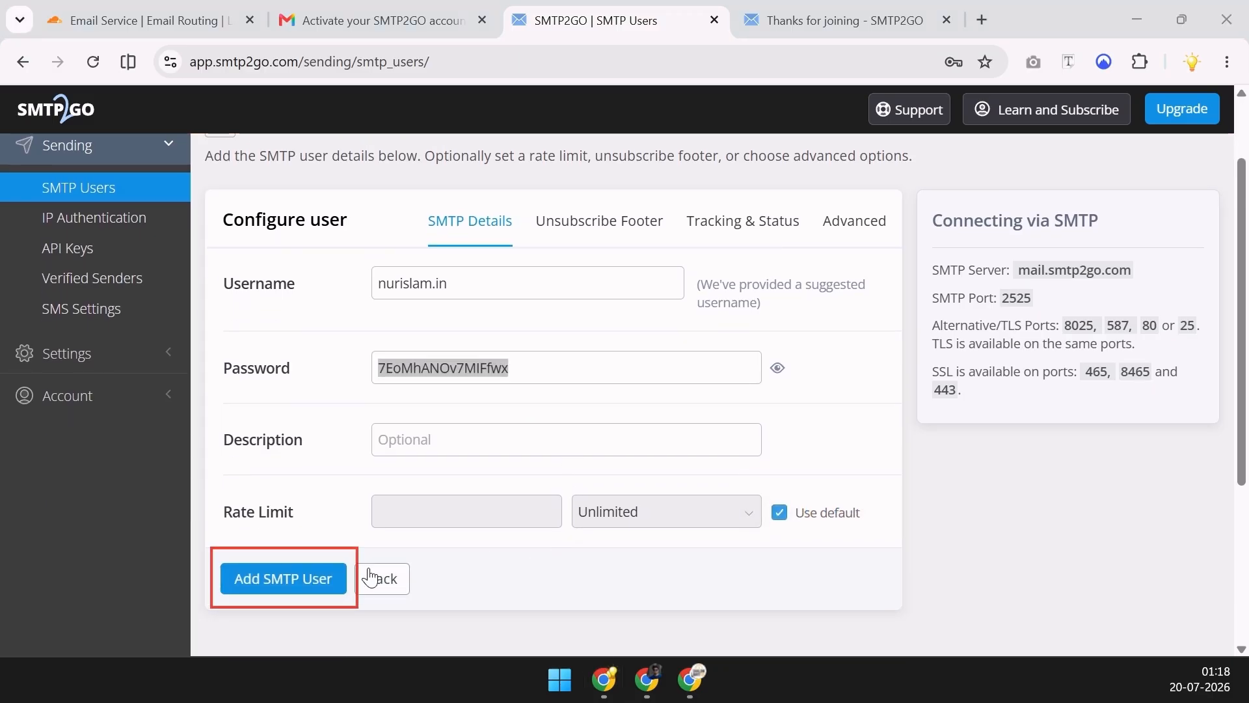
left_click(310, 577)
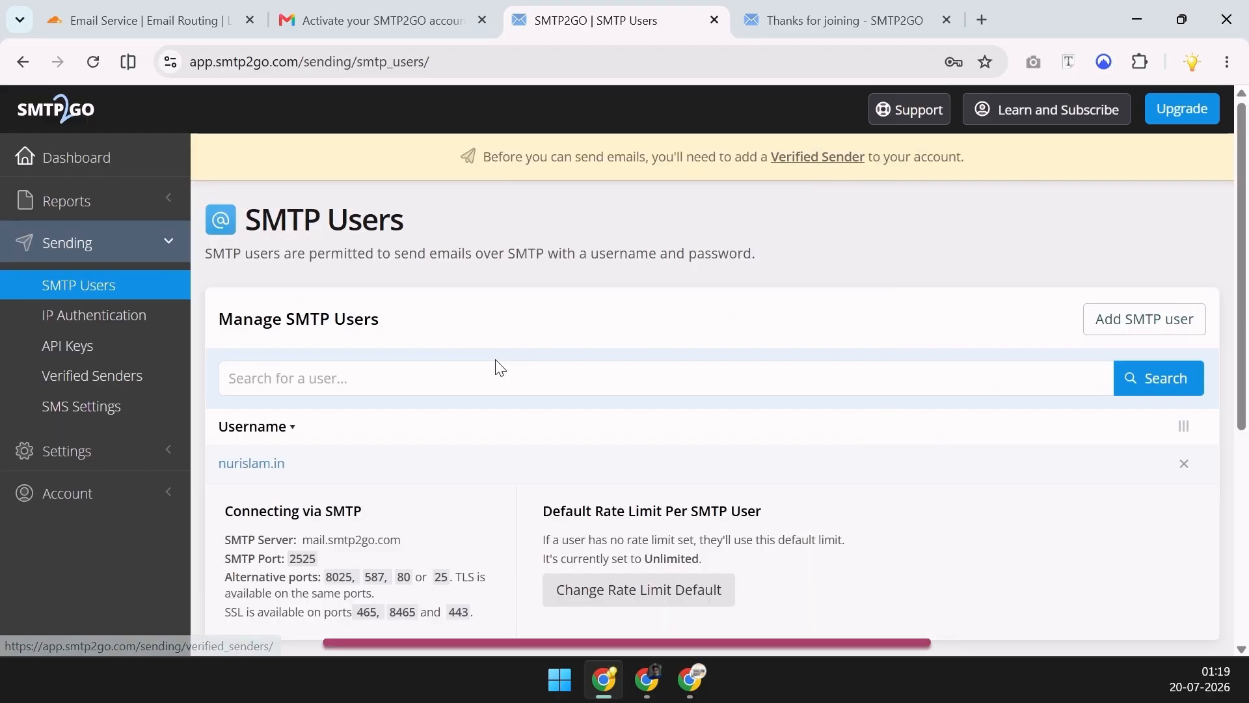
Add sender domain nurislam.in under Verified Senders and choose manual setup to show its CNAME records
left_click(91, 384)
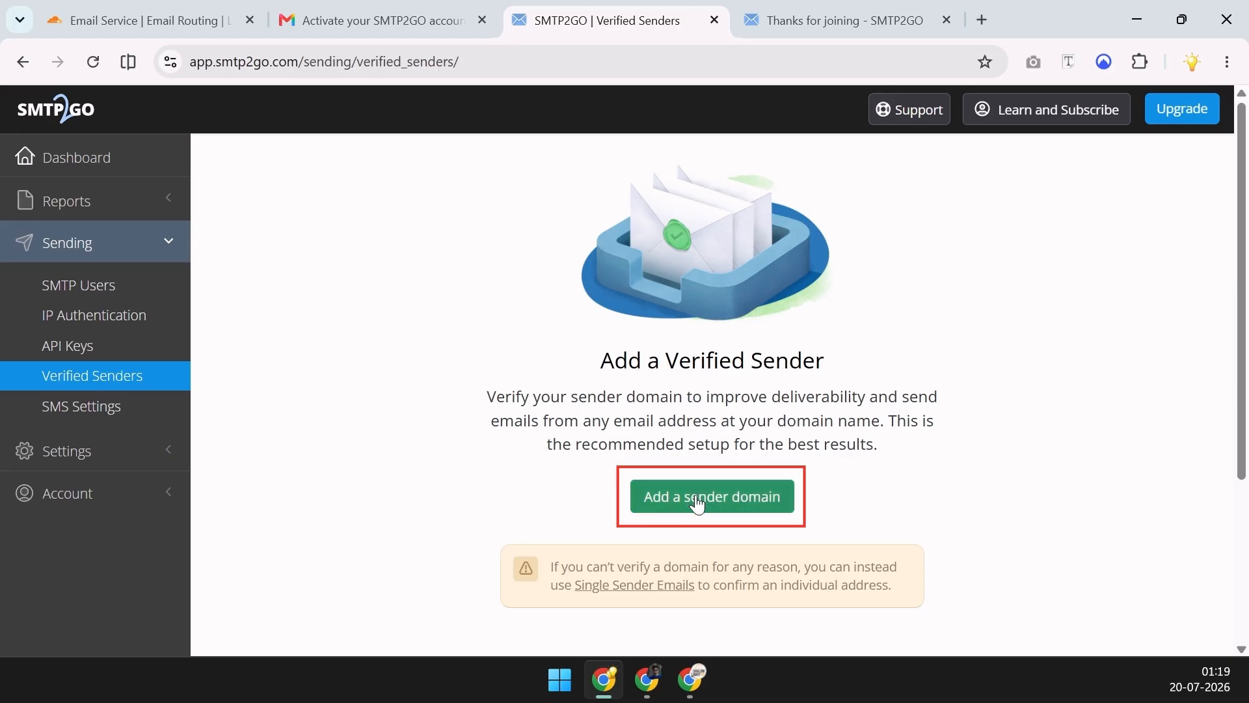
left_click(697, 497)
left_click(667, 393)
type("nurislam.in")
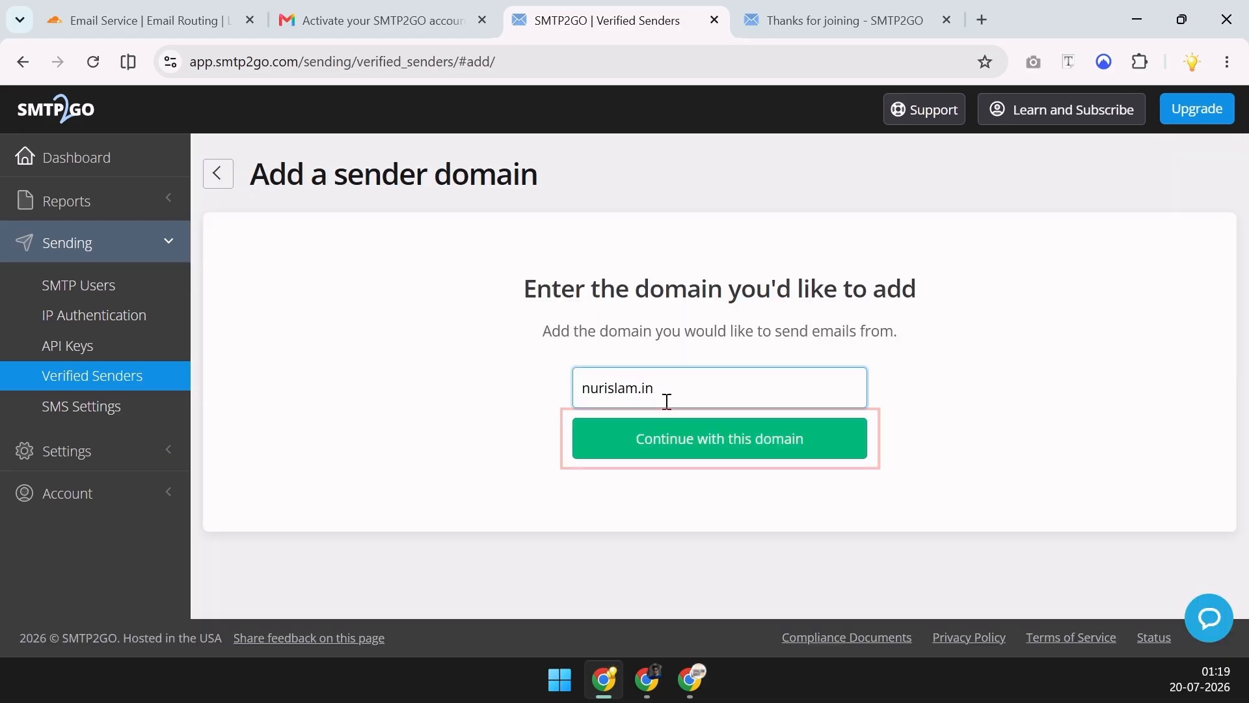
left_click(697, 444)
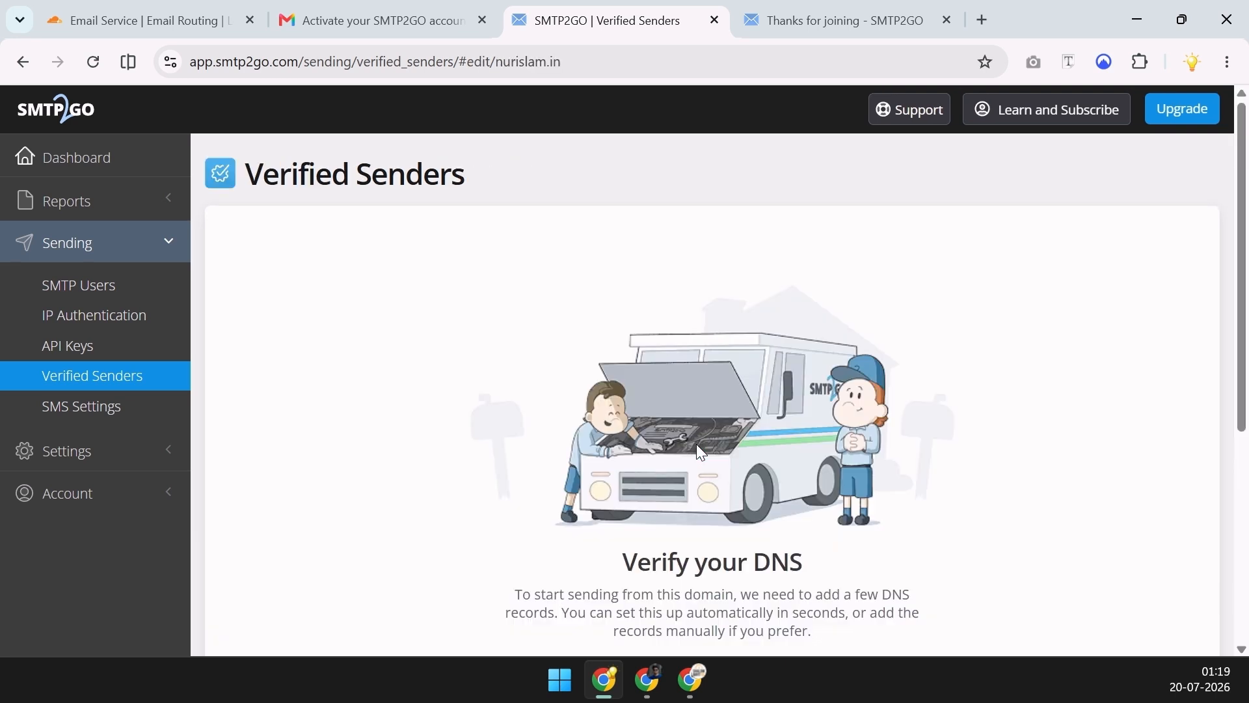
scroll(852, 267, "down", 5)
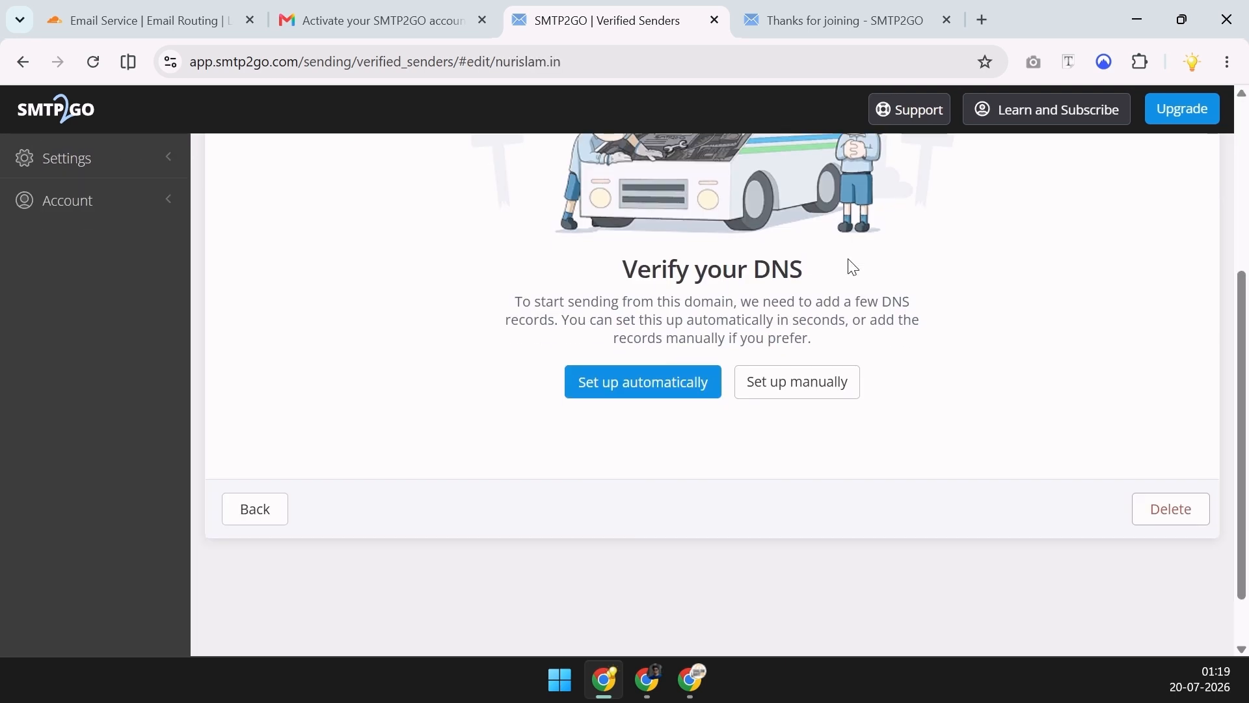
left_click(817, 389)
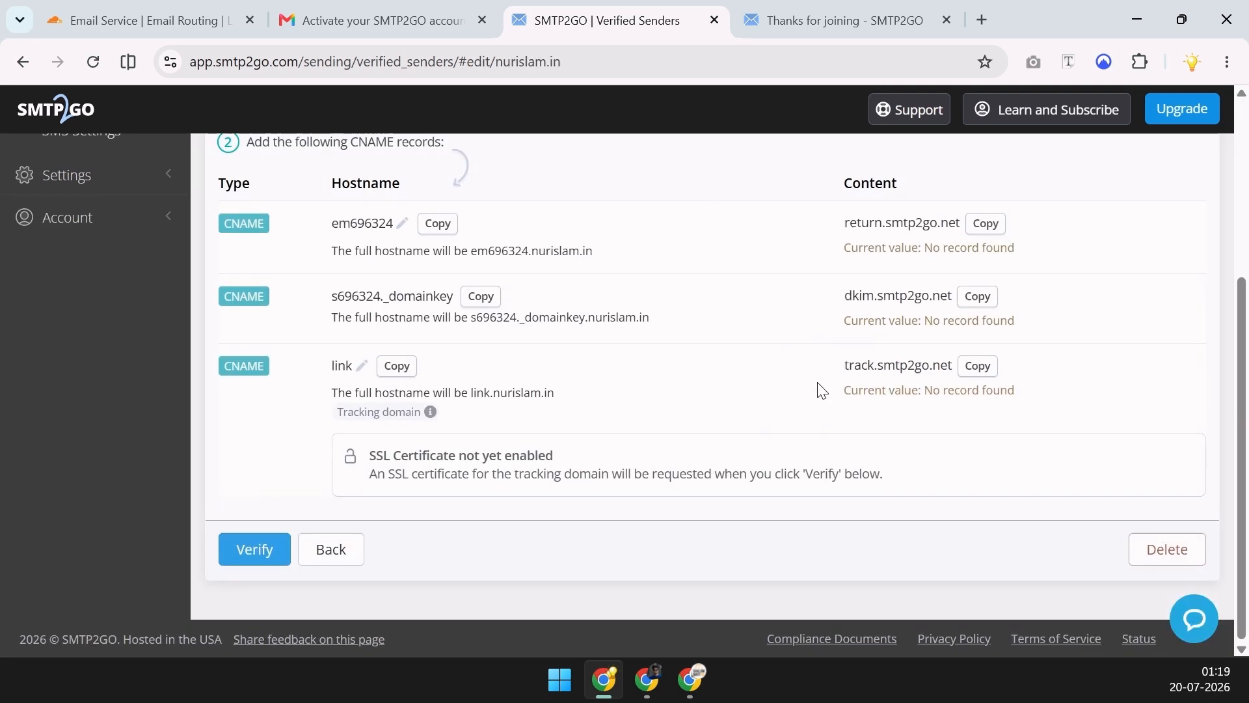
scroll(822, 389, "down", 3)
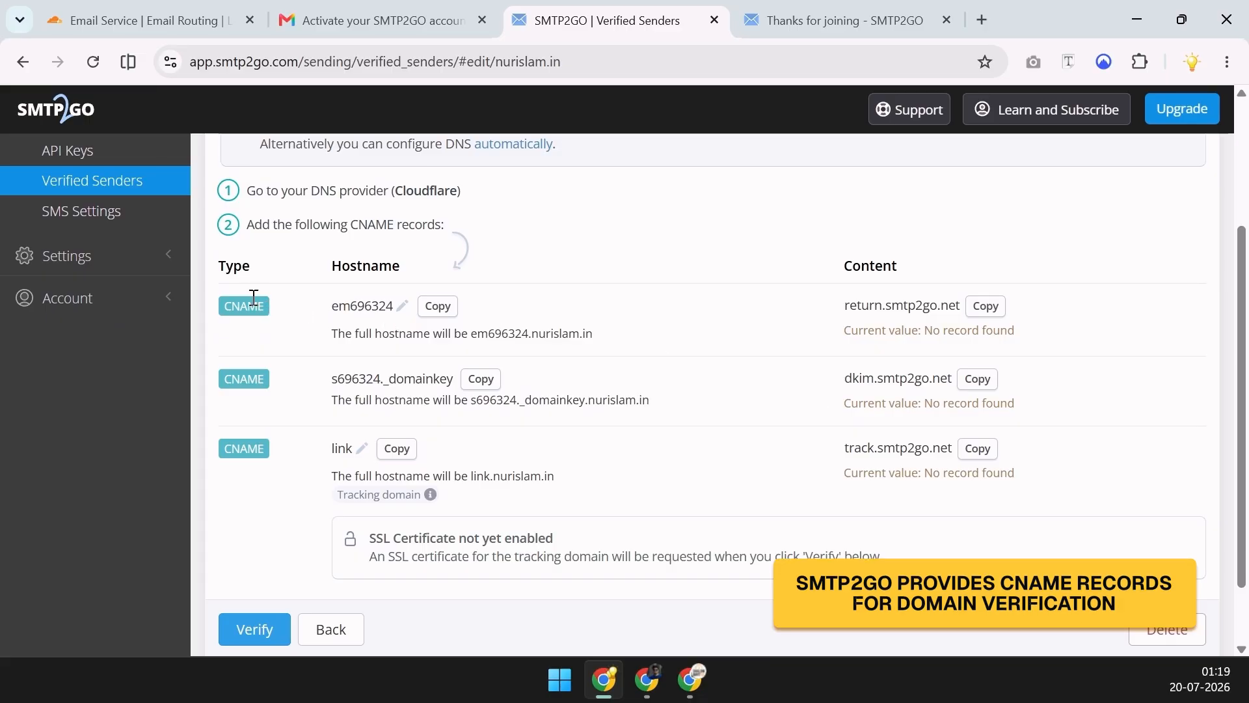
Switch to Cloudflare and go to Domains, nurislam.in, then DNS > Records
left_click(130, 21)
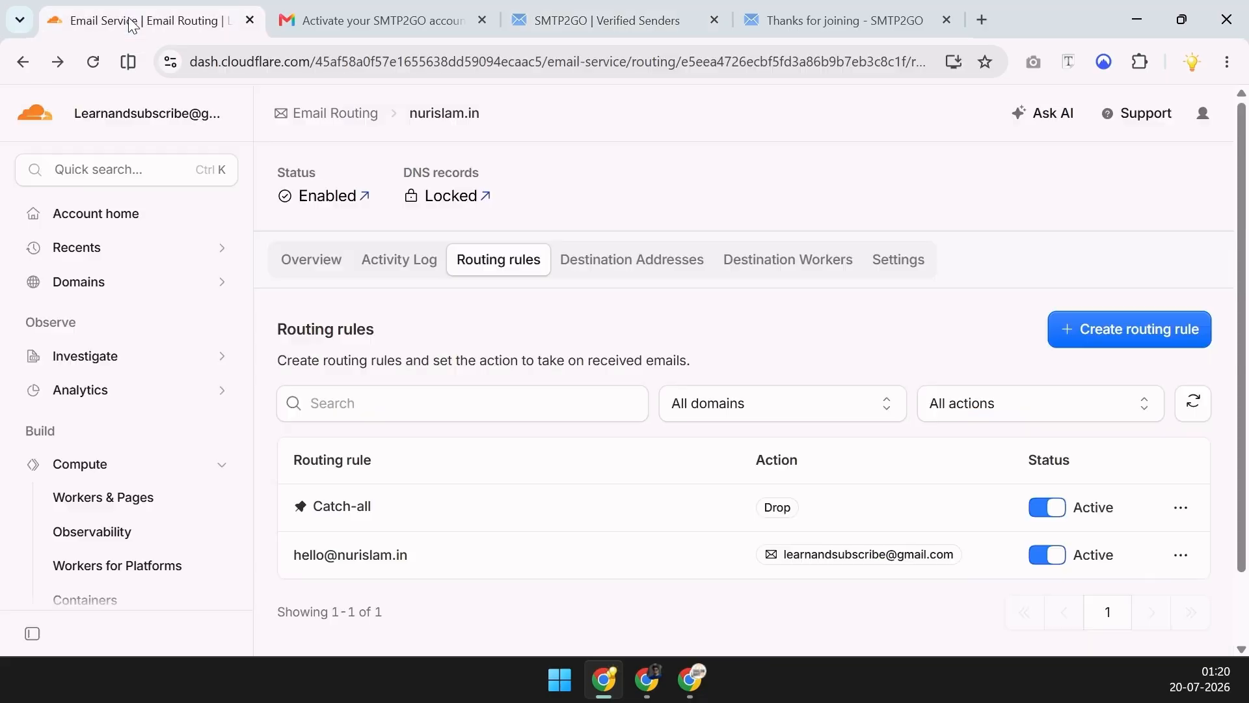
left_click(156, 280)
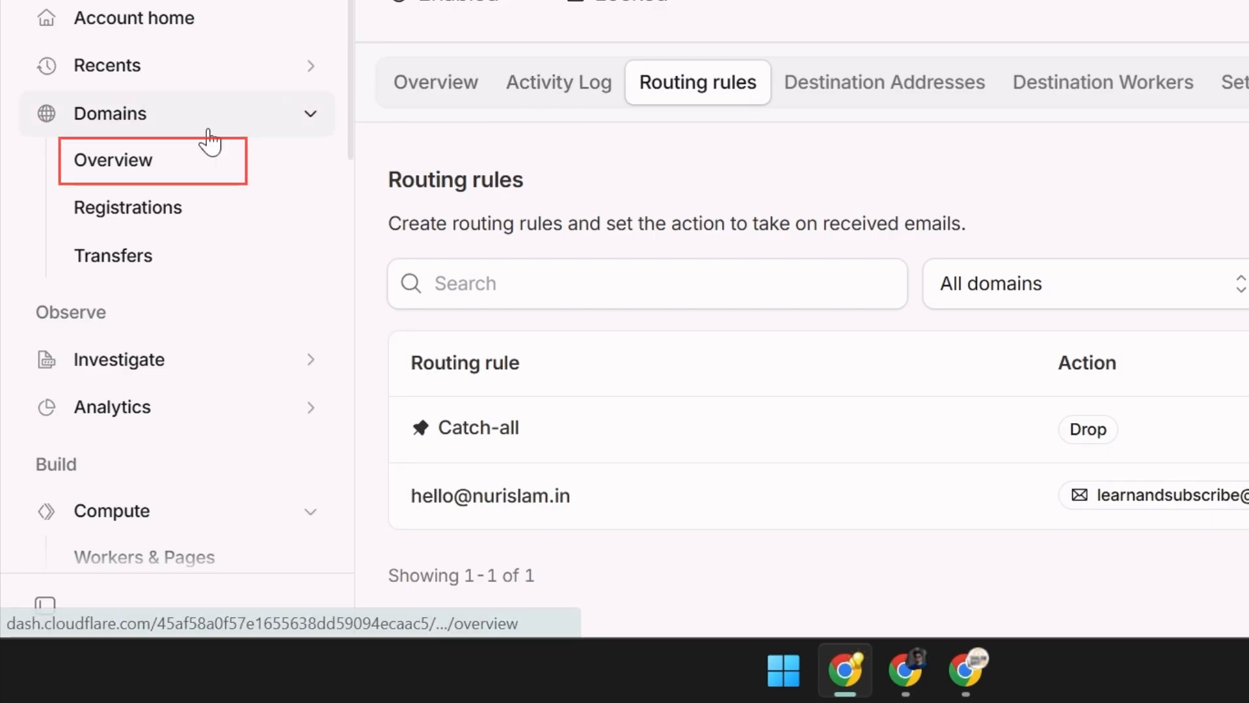
left_click(167, 162)
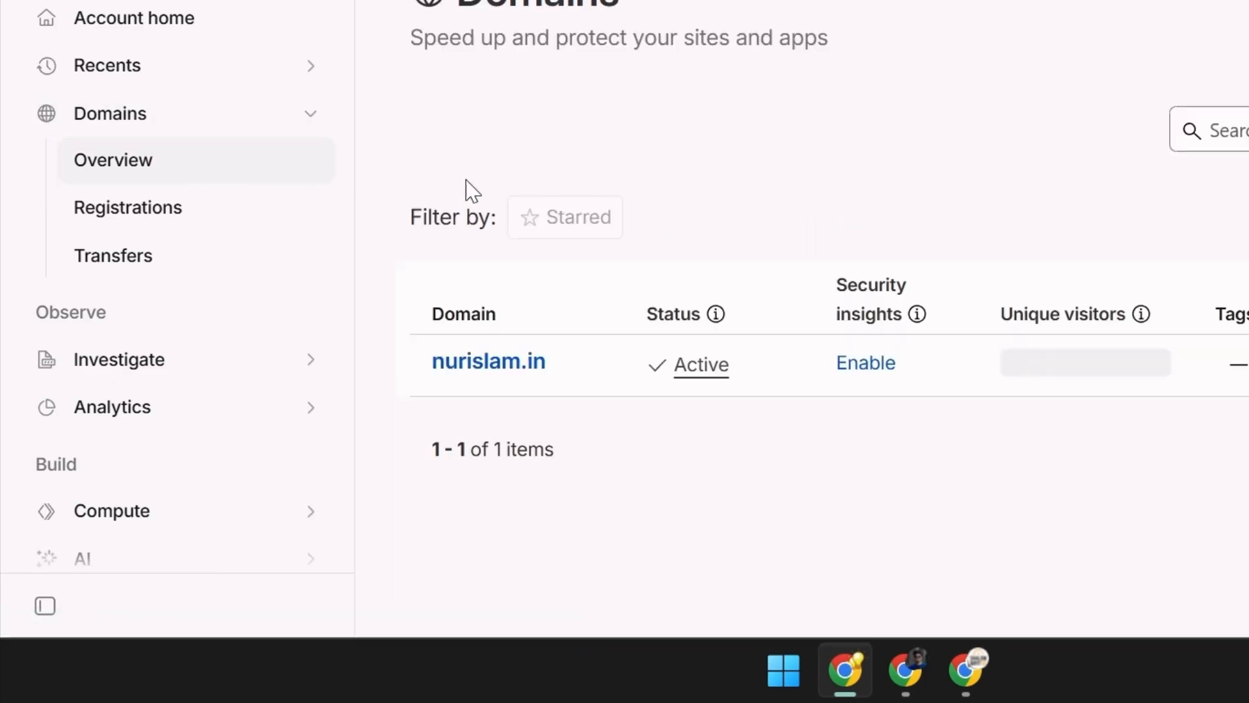
left_click(469, 365)
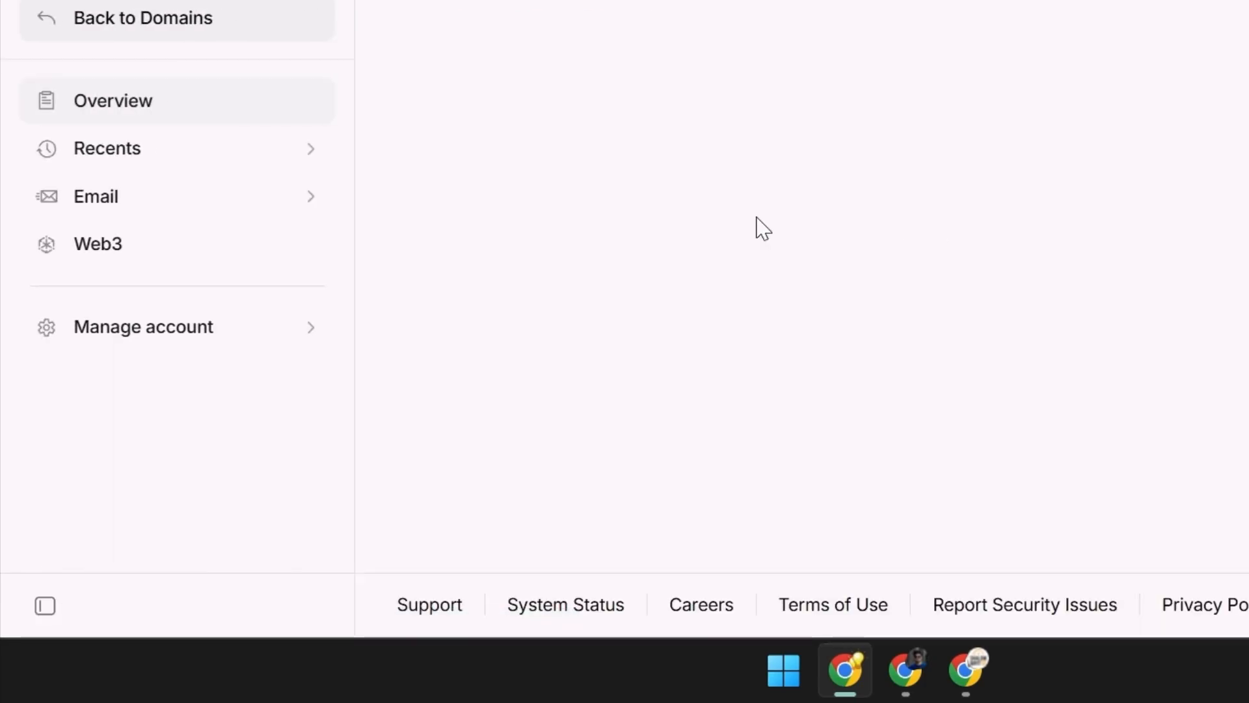
left_click(163, 343)
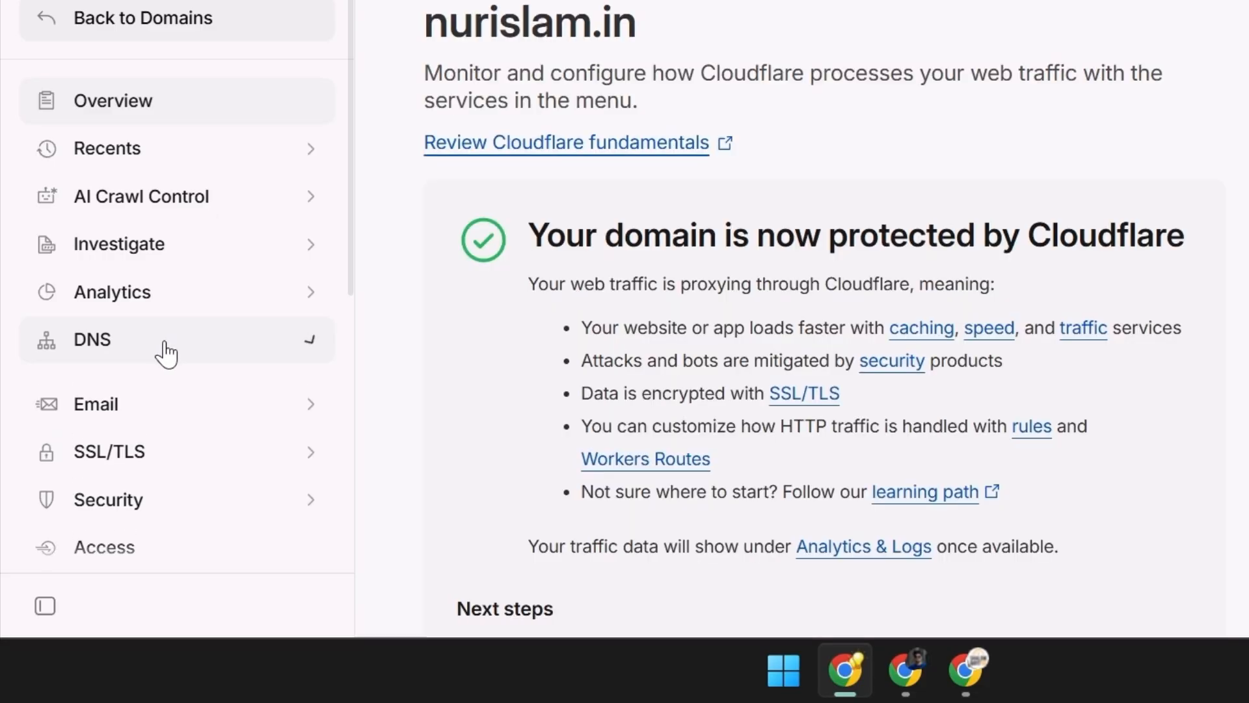
left_click(132, 391)
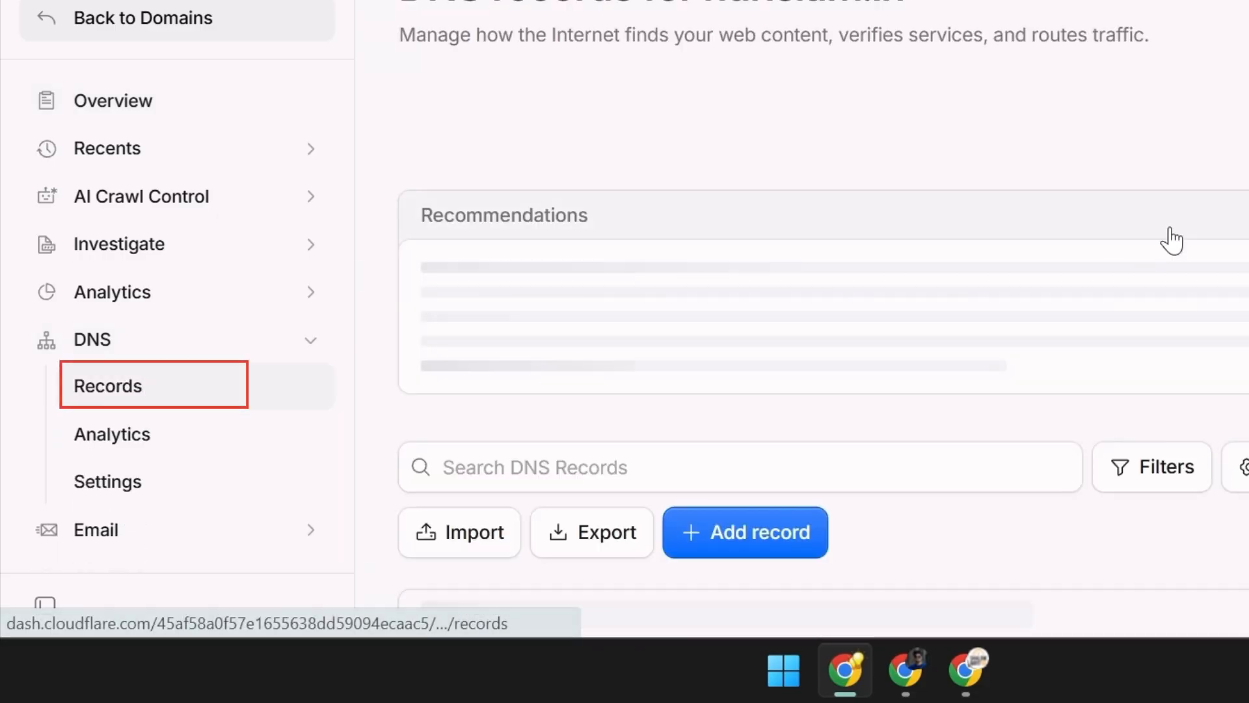
scroll(1164, 198, "down", 3)
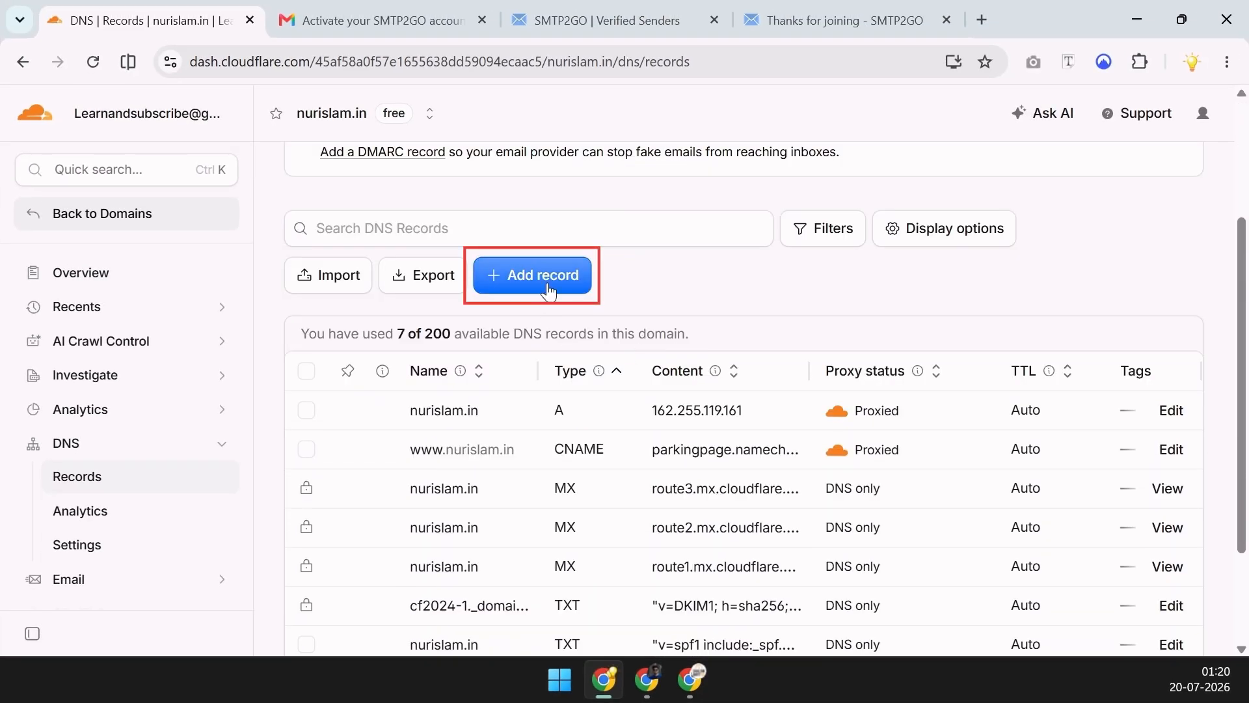
Start a new Cloudflare CNAME record named em696324, copied from SMTP2GO's records list
left_click(547, 284)
left_click_drag(614, 12, 376, 7)
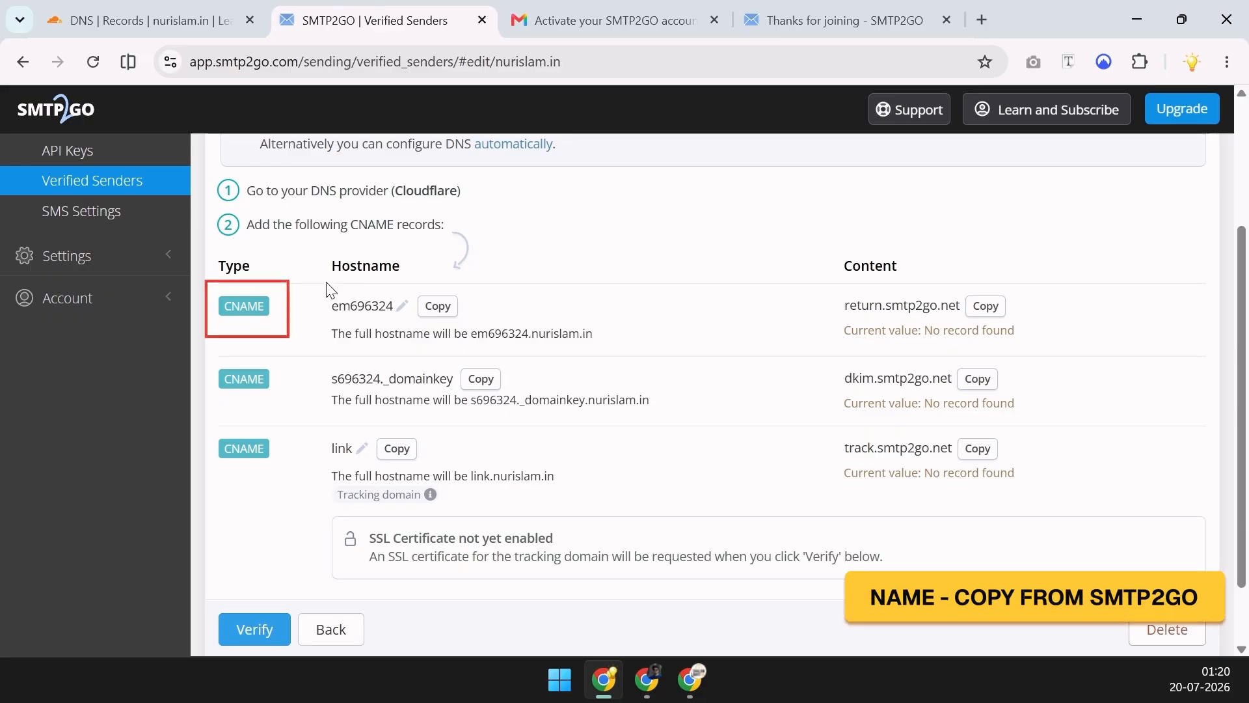
left_click(435, 314)
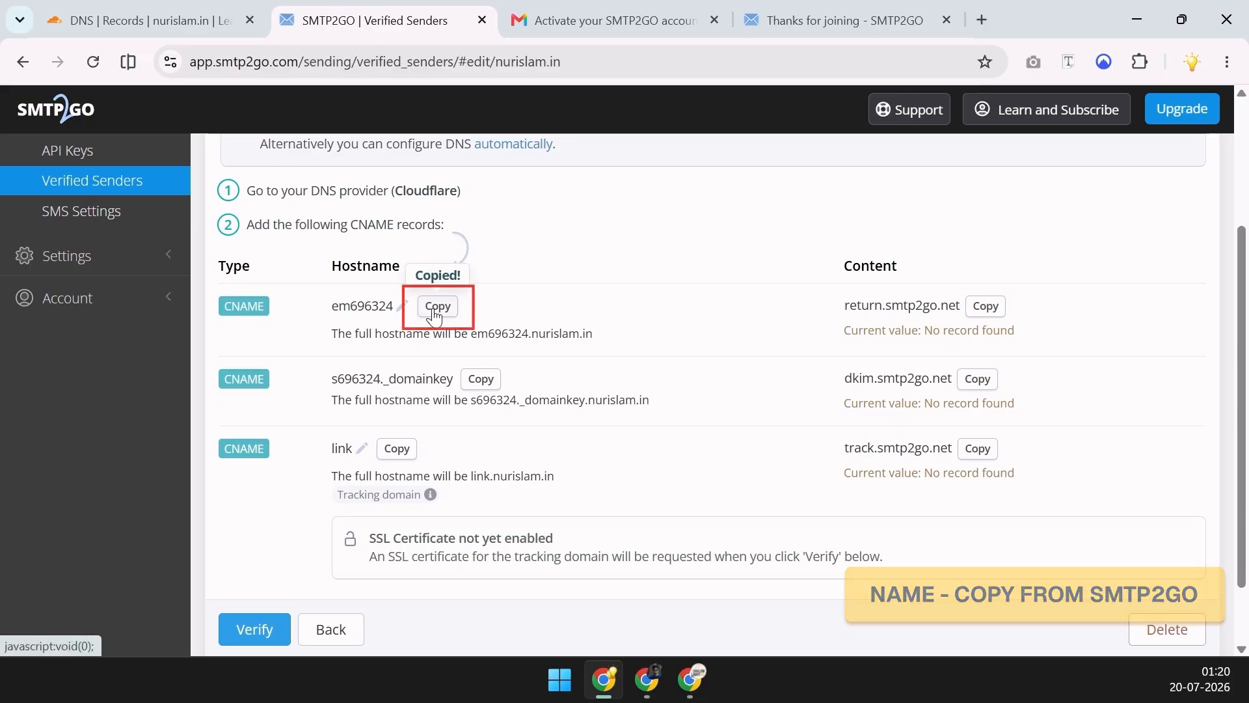
key("ctrl+shift+Tab")
left_click(306, 347)
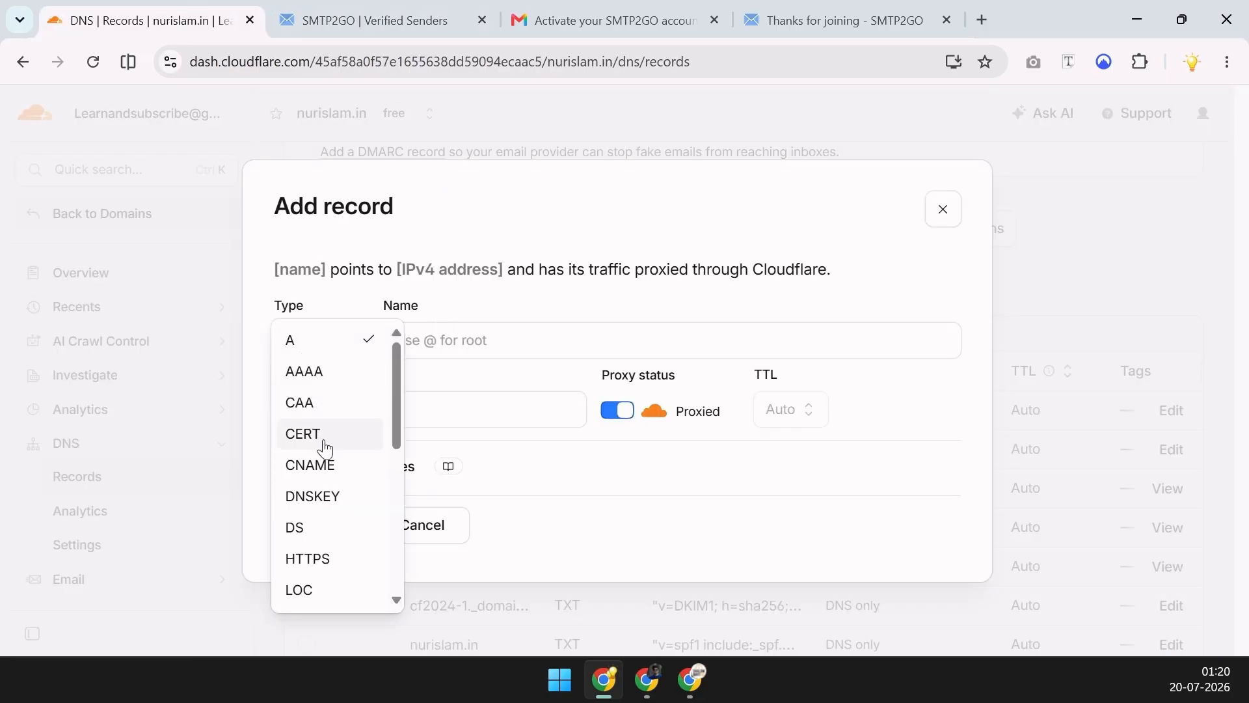
left_click(329, 464)
left_click(522, 336)
key("ctrl+v")
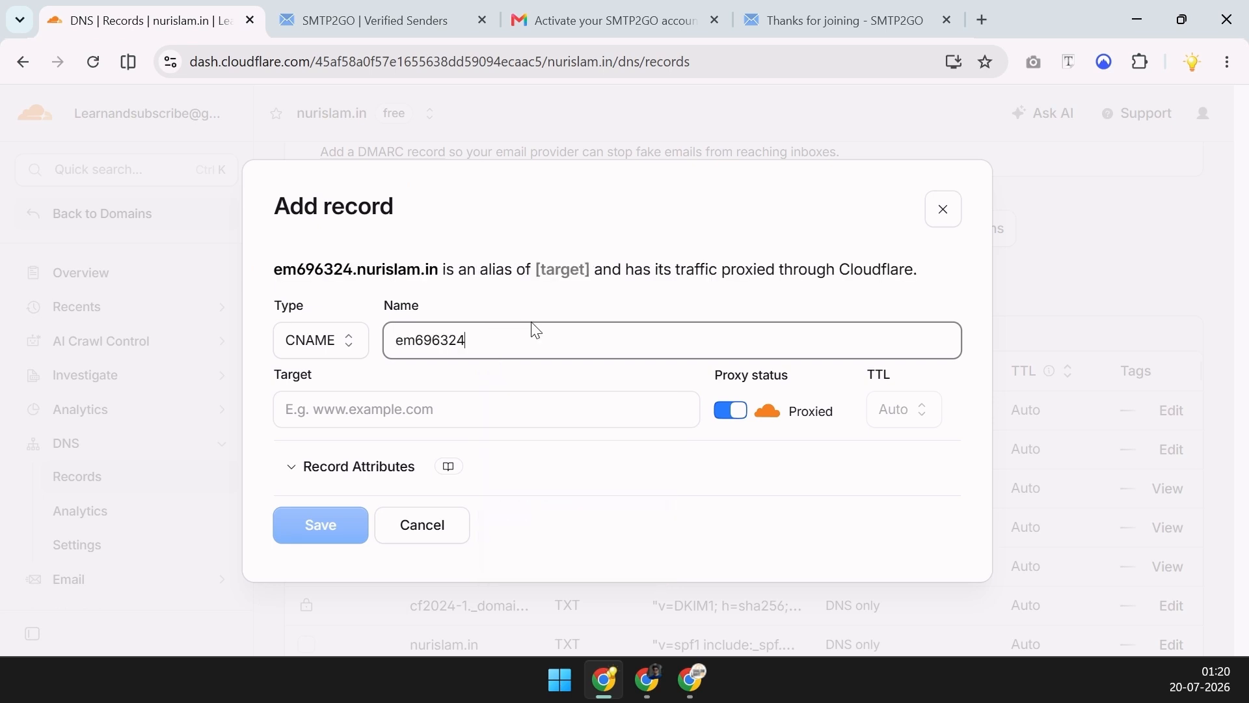
Point the em696324 record to return.smtp2go.net, set it to DNS only, and save
key("ctrl+Tab")
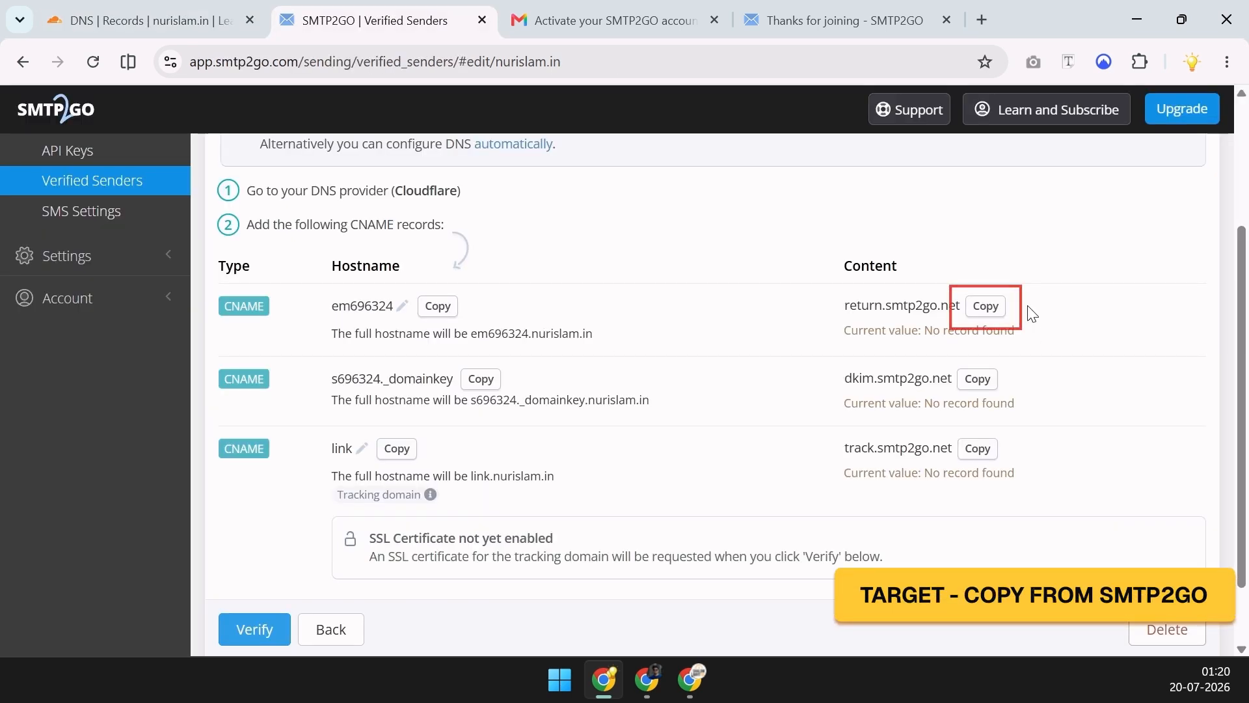
left_click(986, 307)
key("ctrl+shift+Tab")
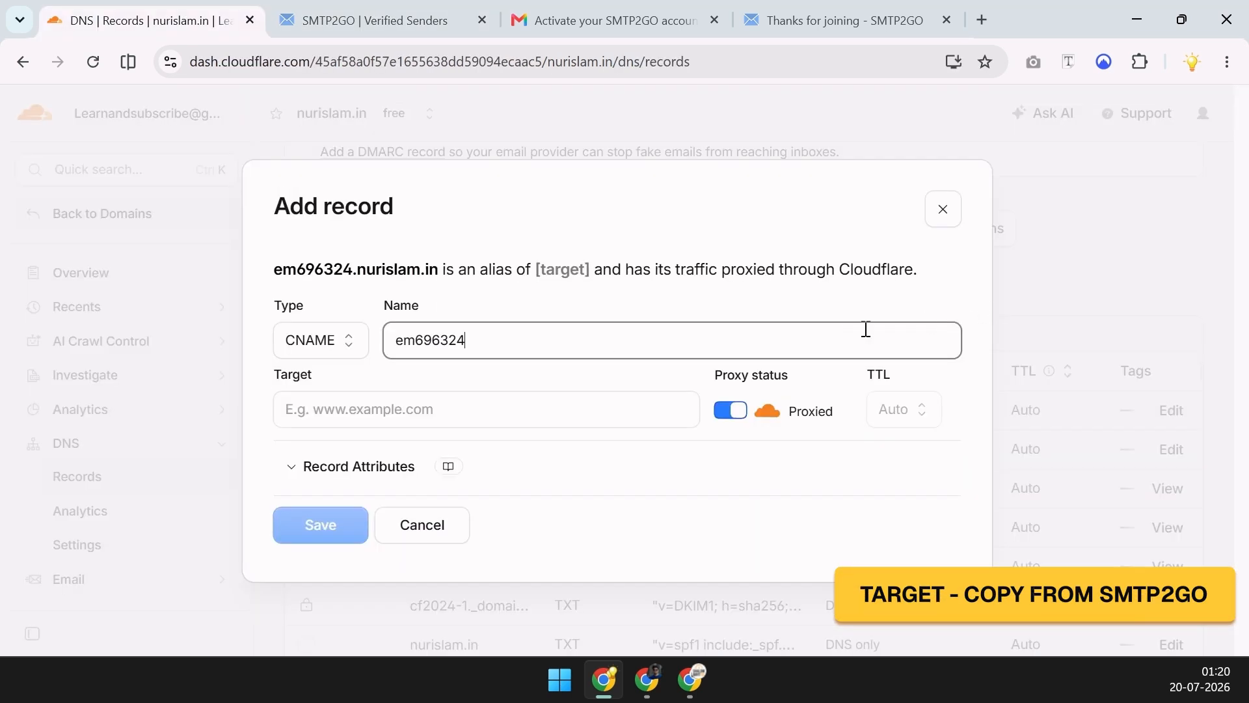
left_click(553, 409)
key("ctrl+v")
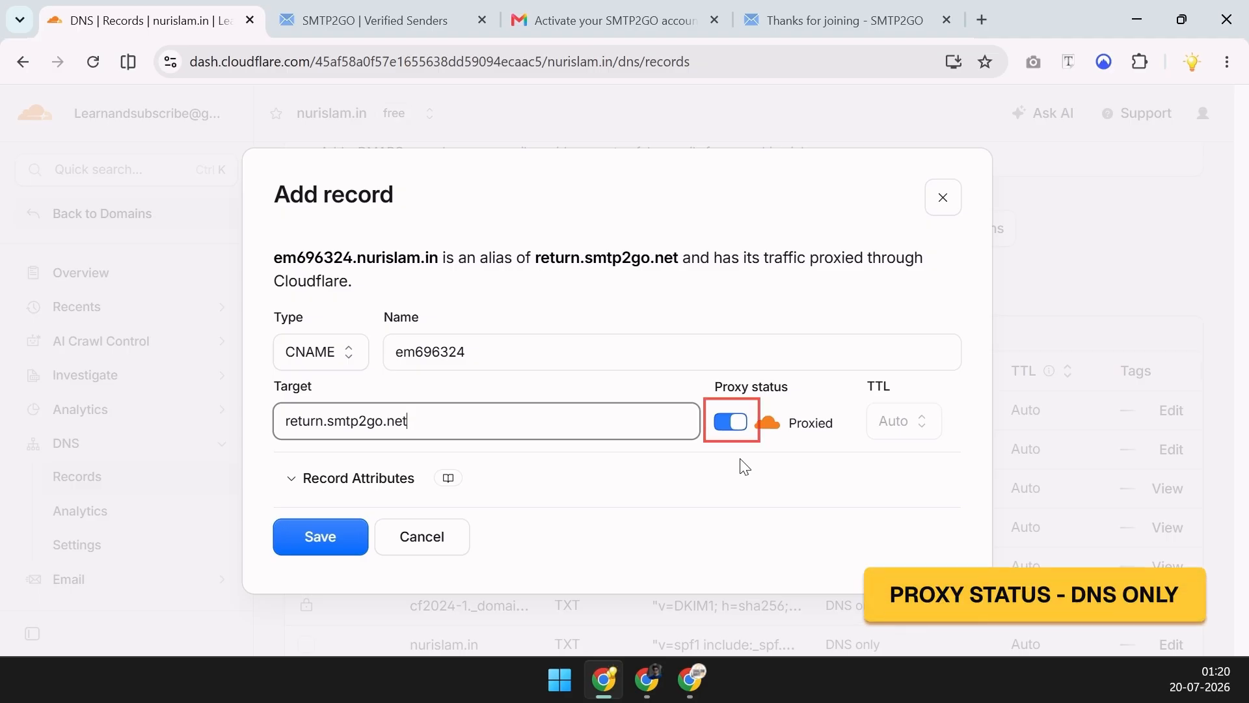
left_click(729, 426)
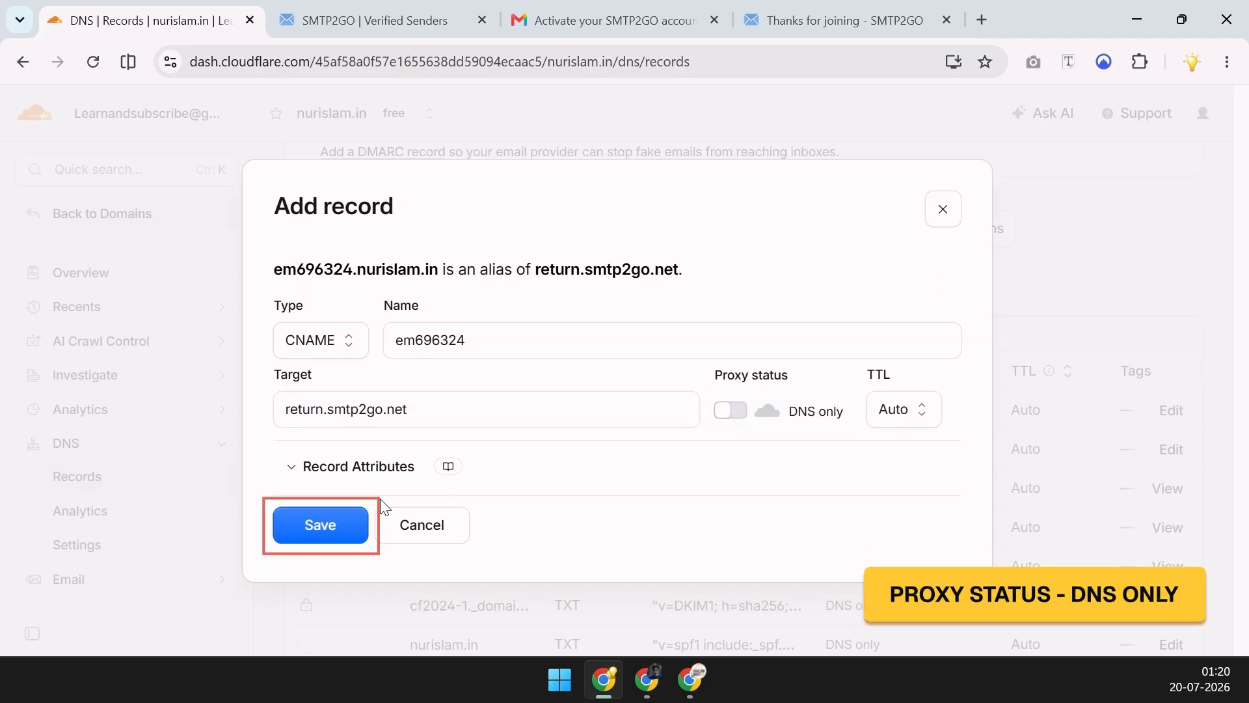
left_click(309, 518)
Copy the s696324._domainkey hostname from SMTP2GO for the next record
key("ctrl+Tab")
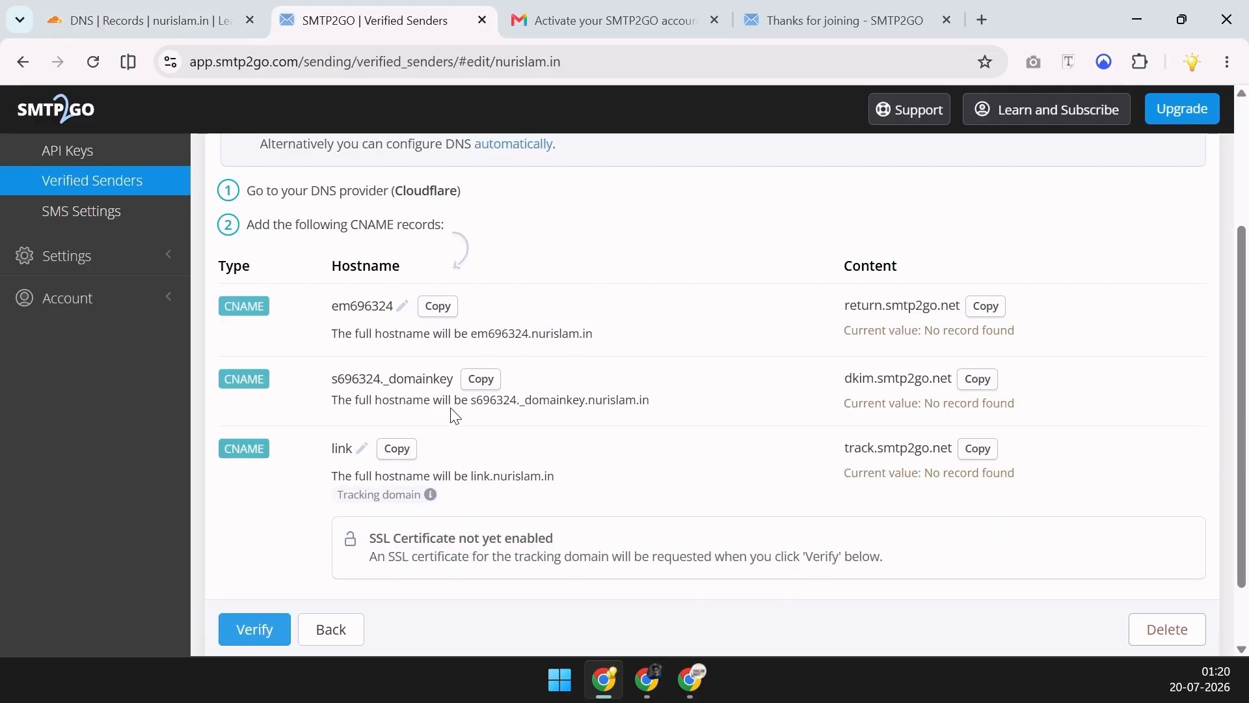
left_click(481, 380)
key("ctrl+shift+Tab")
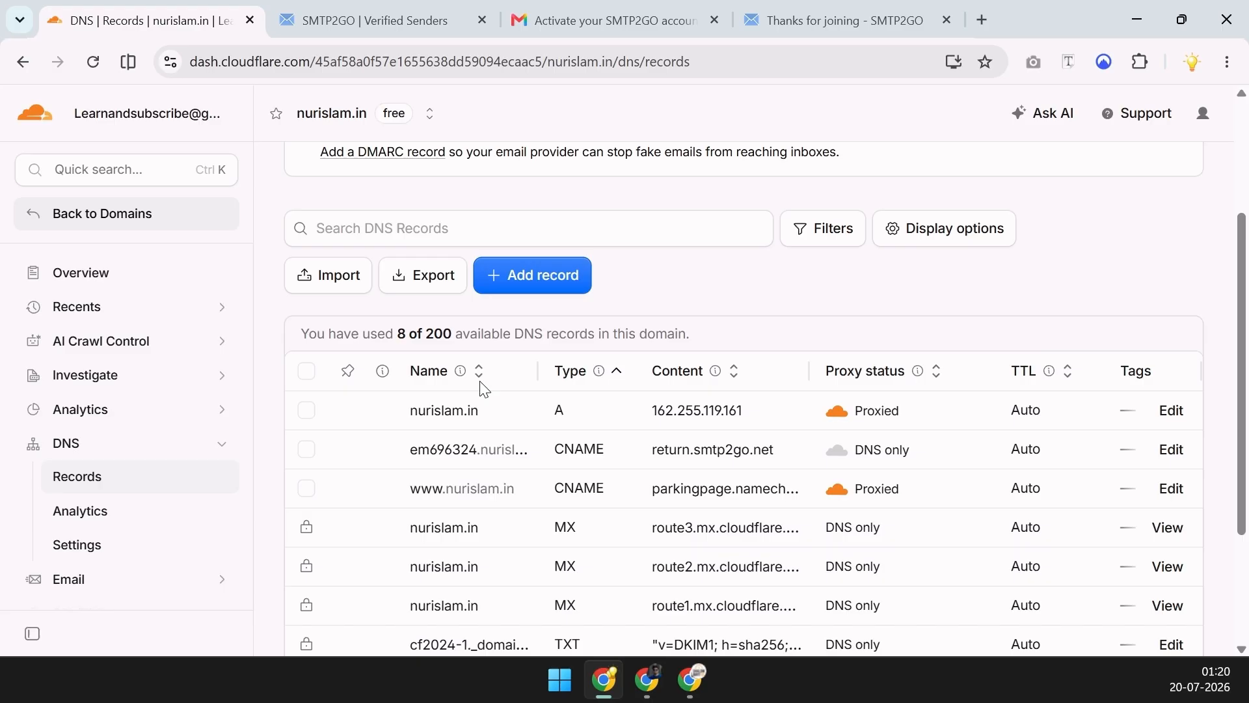
Start another CNAME record named s696324._domainkey
left_click(546, 281)
left_click(298, 342)
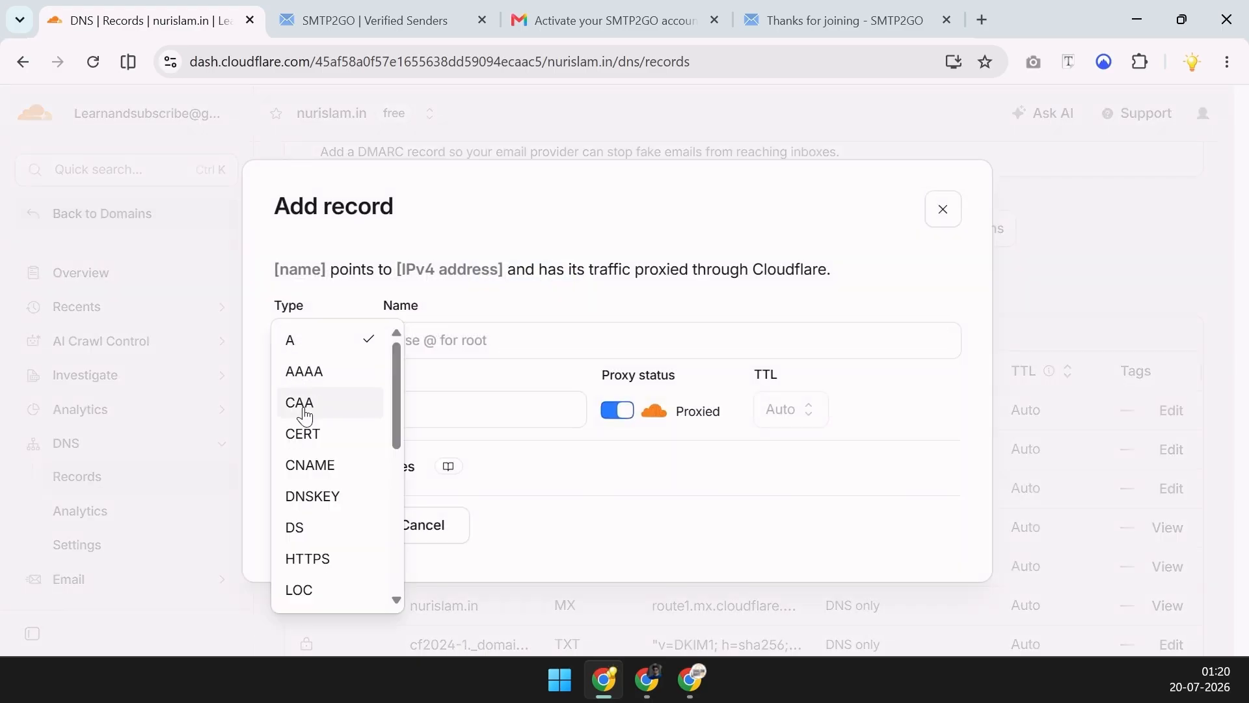
left_click(309, 464)
left_click(472, 338)
key("ctrl+v")
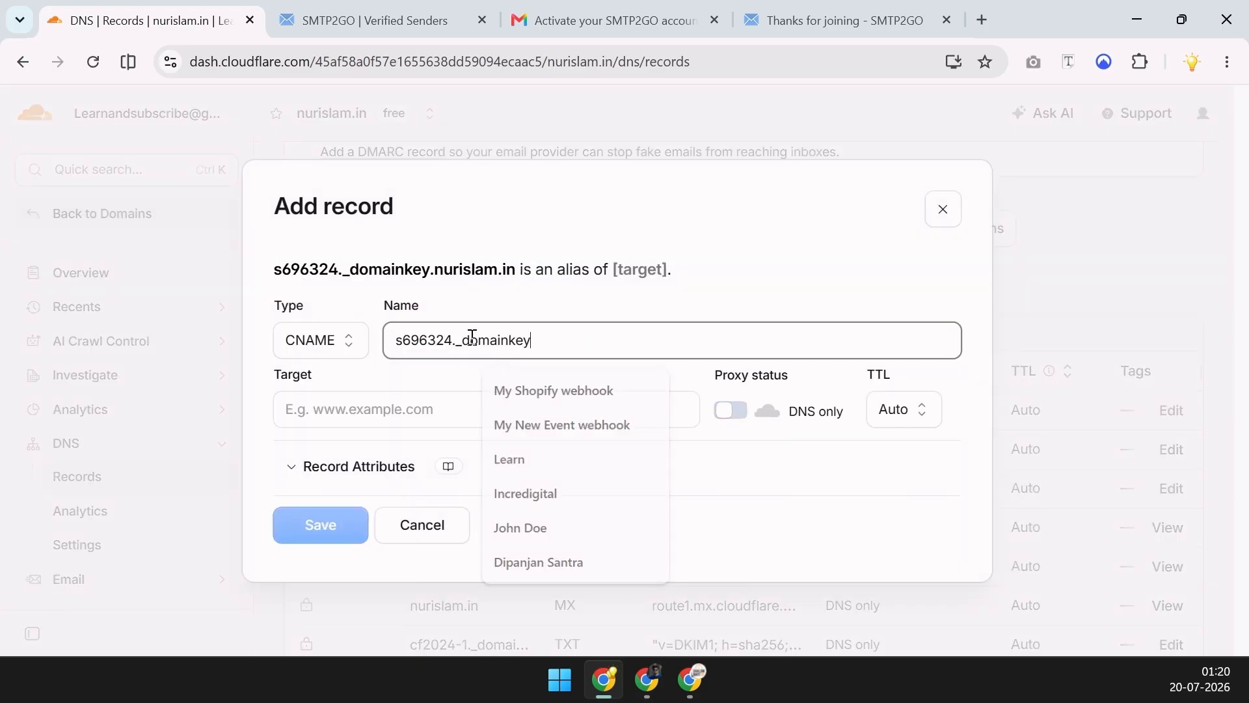
Set the DKIM record's target to dkim.smtp2go.net and save it as DNS only
key("ctrl+Tab")
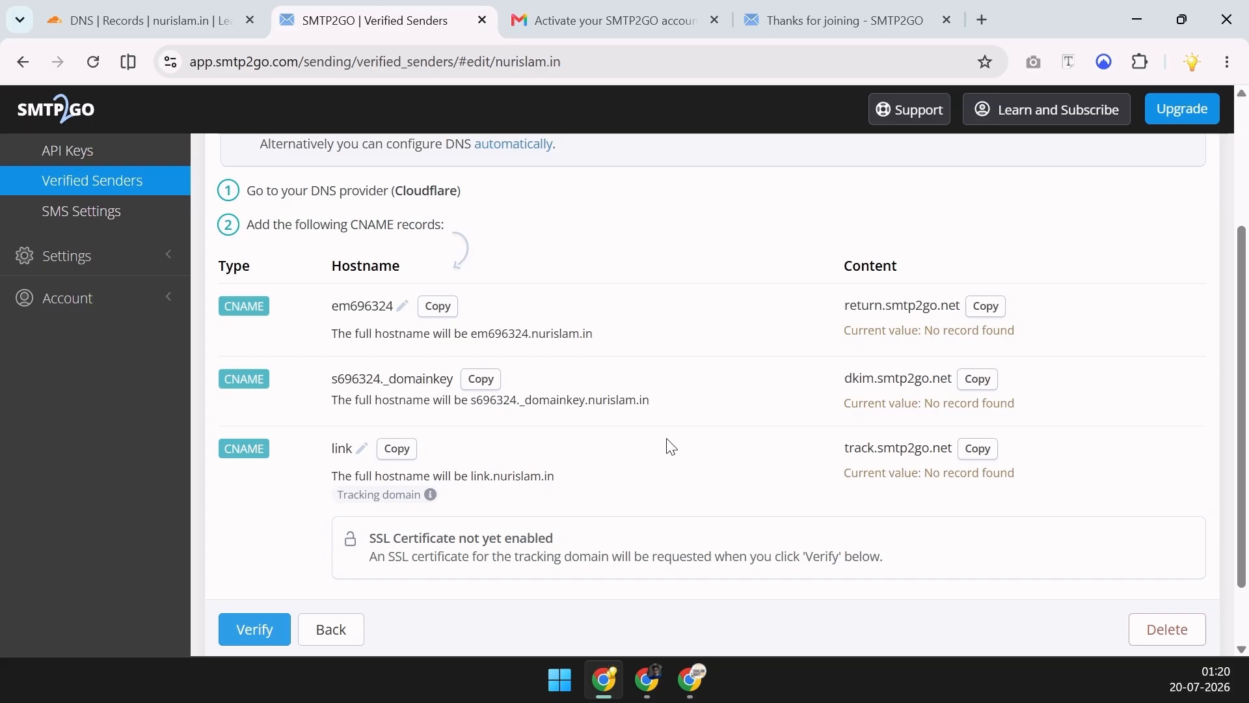
left_click(977, 380)
key("ctrl+shift+Tab")
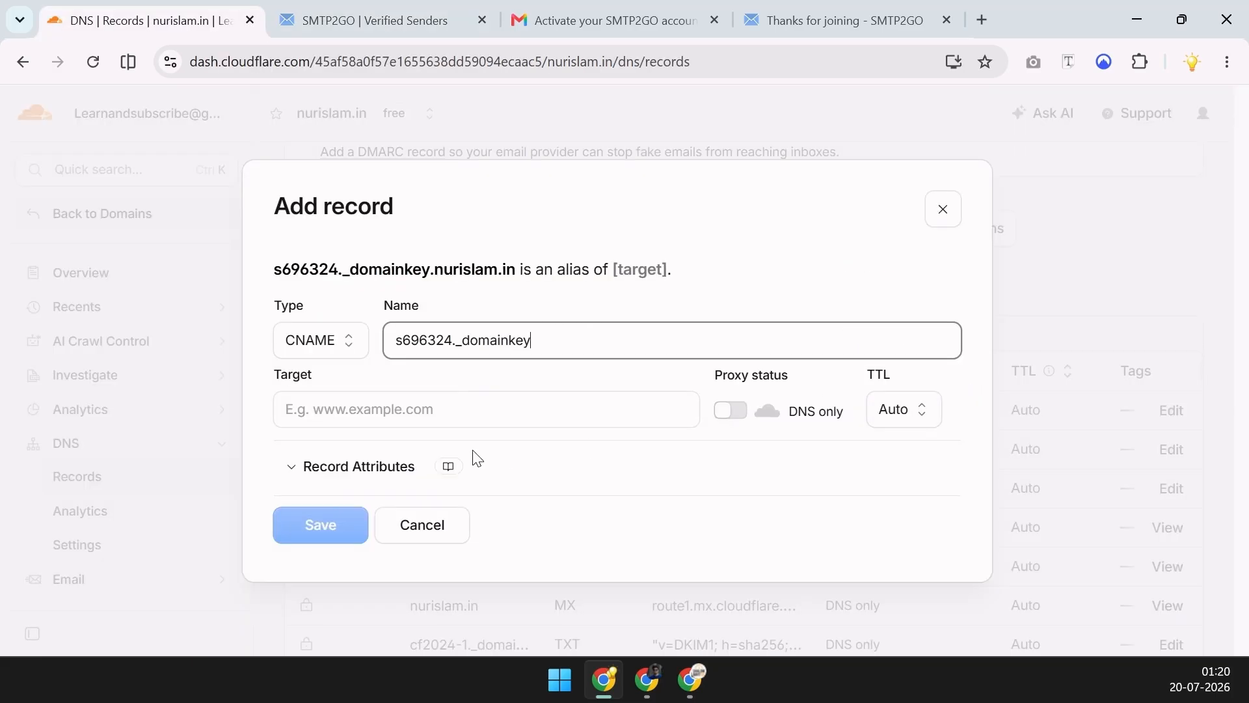
left_click(424, 411)
key("ctrl+v")
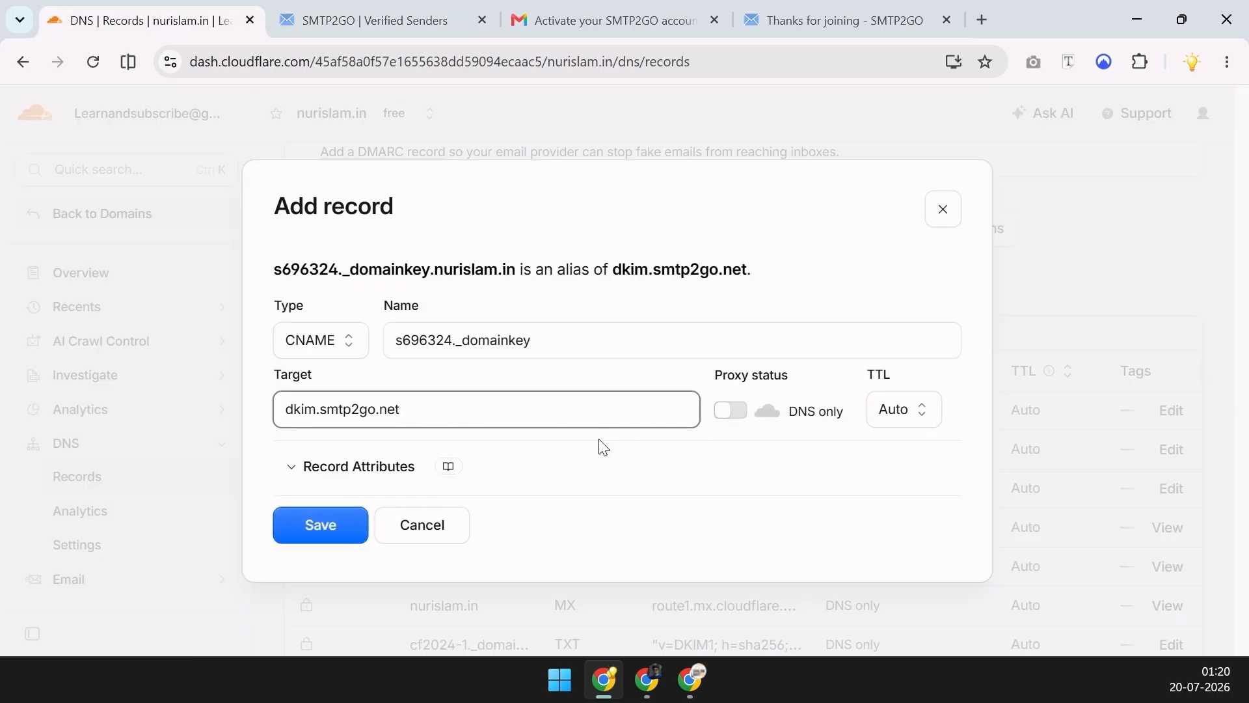
left_click(334, 533)
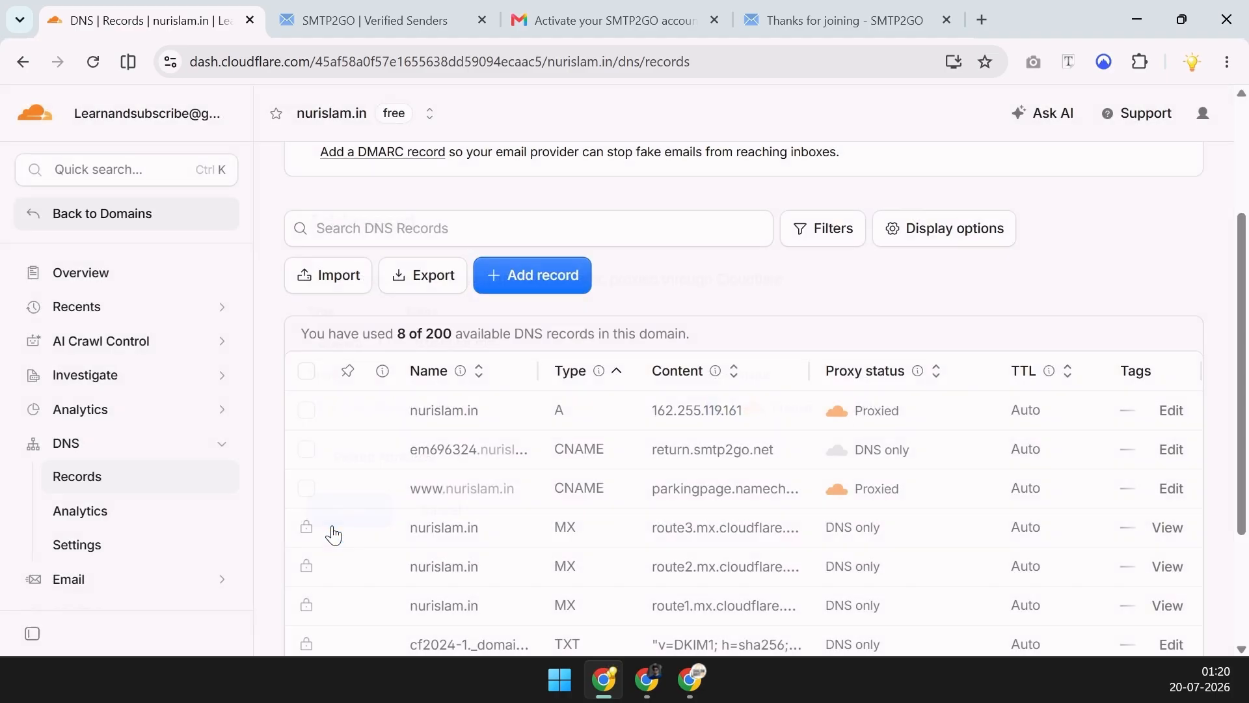
Copy the link tracking hostname from SMTP2GO's sender setup
key("ctrl+Tab")
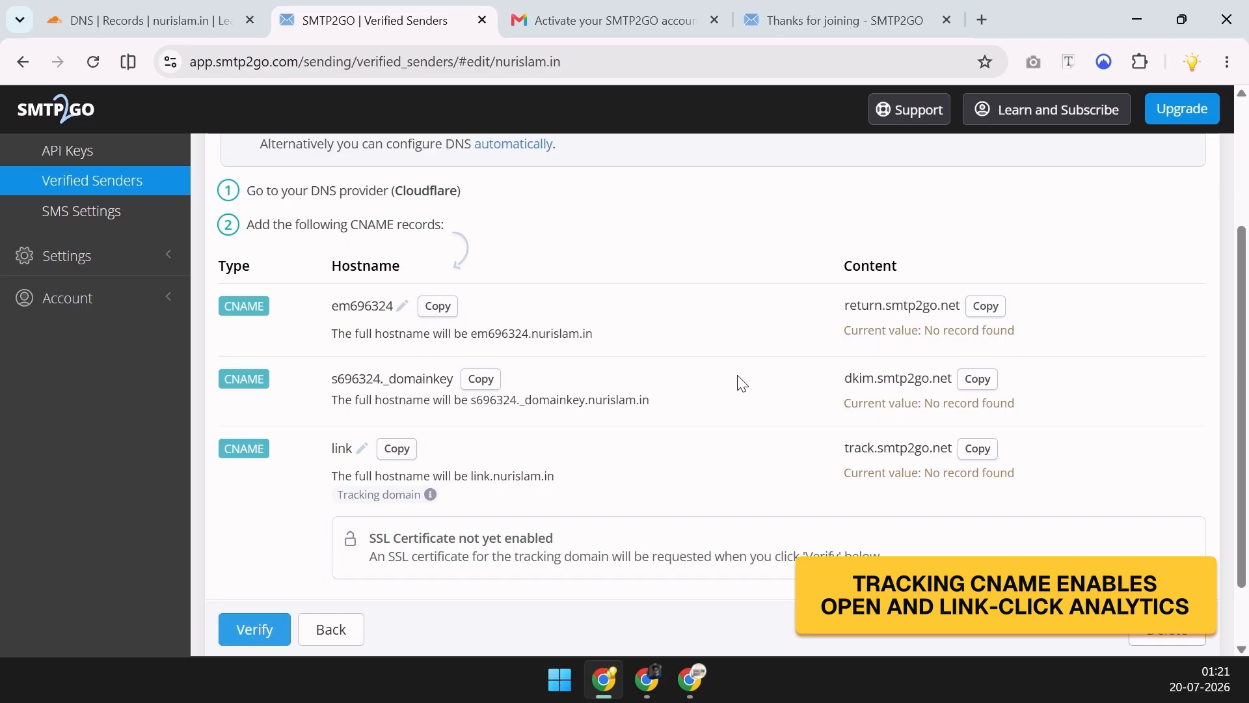
left_click(396, 448)
key("ctrl+shift+Tab")
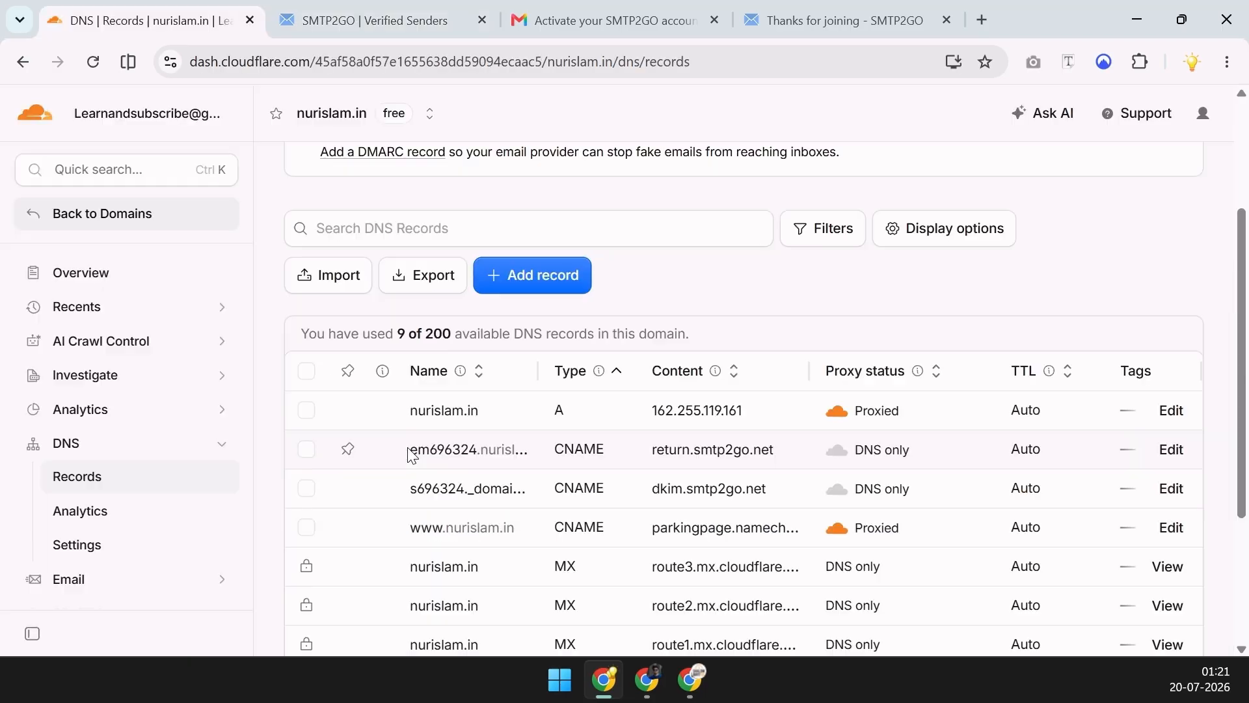
Start a new CNAME record named link
left_click(515, 290)
left_click(286, 340)
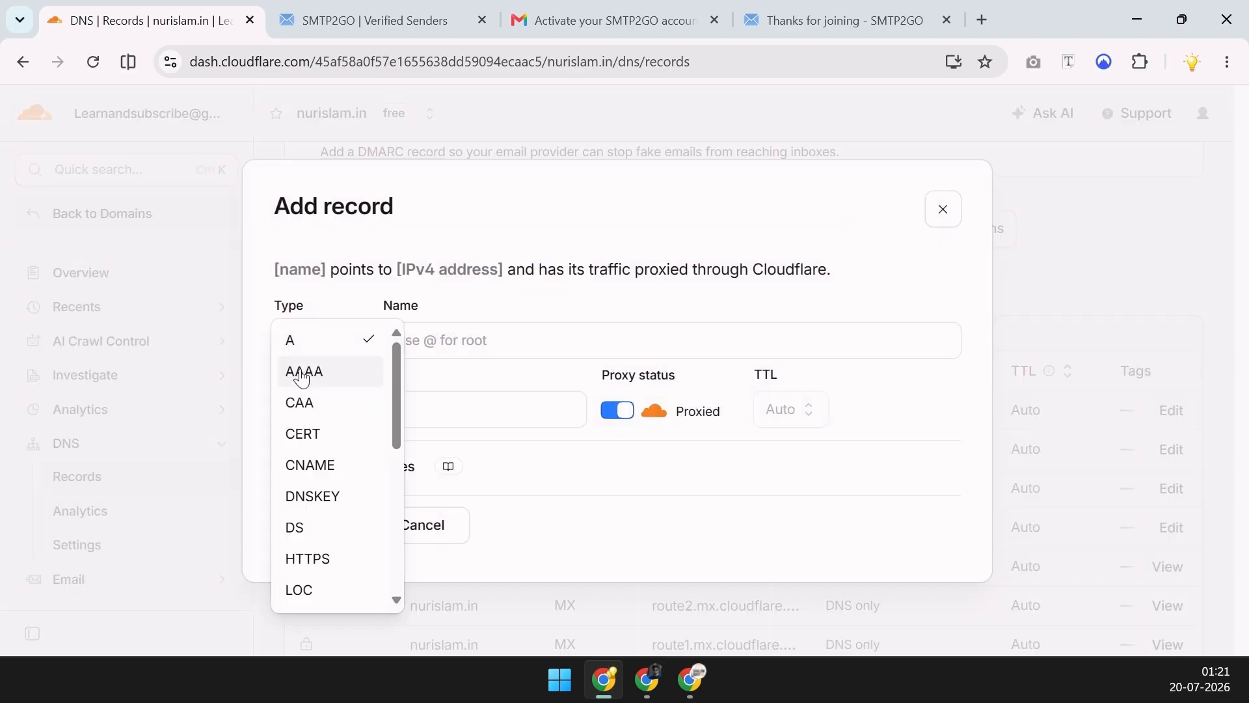
left_click(316, 465)
left_click(475, 345)
key("ctrl+v")
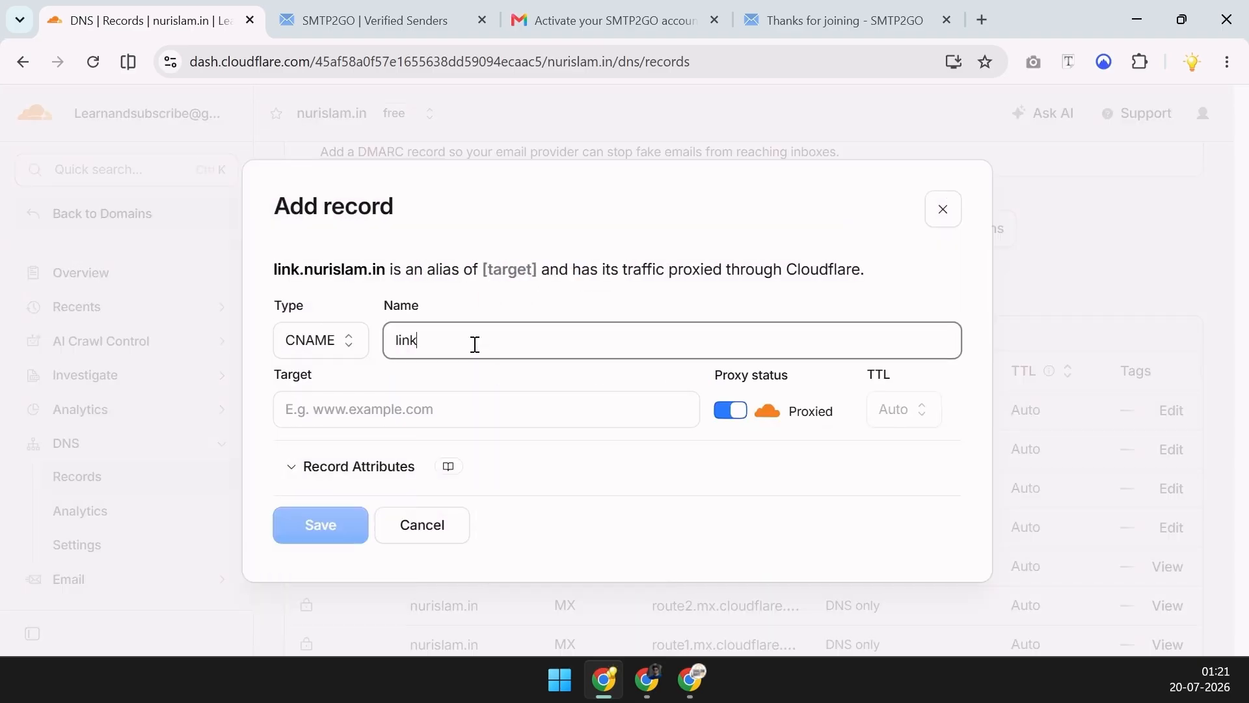
Point the link record to track.smtp2go.net, switch it to DNS only, and save
key("ctrl+Tab")
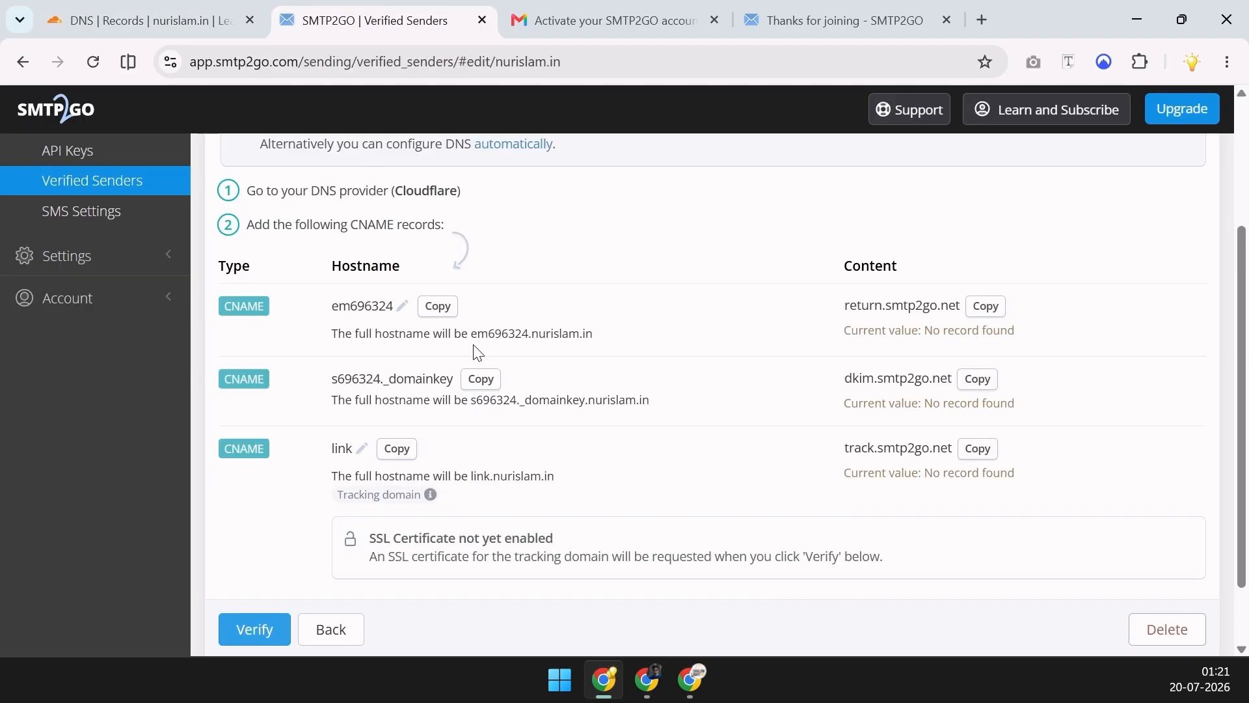
left_click(977, 448)
key("ctrl+shift+Tab")
left_click(494, 411)
key("ctrl+v")
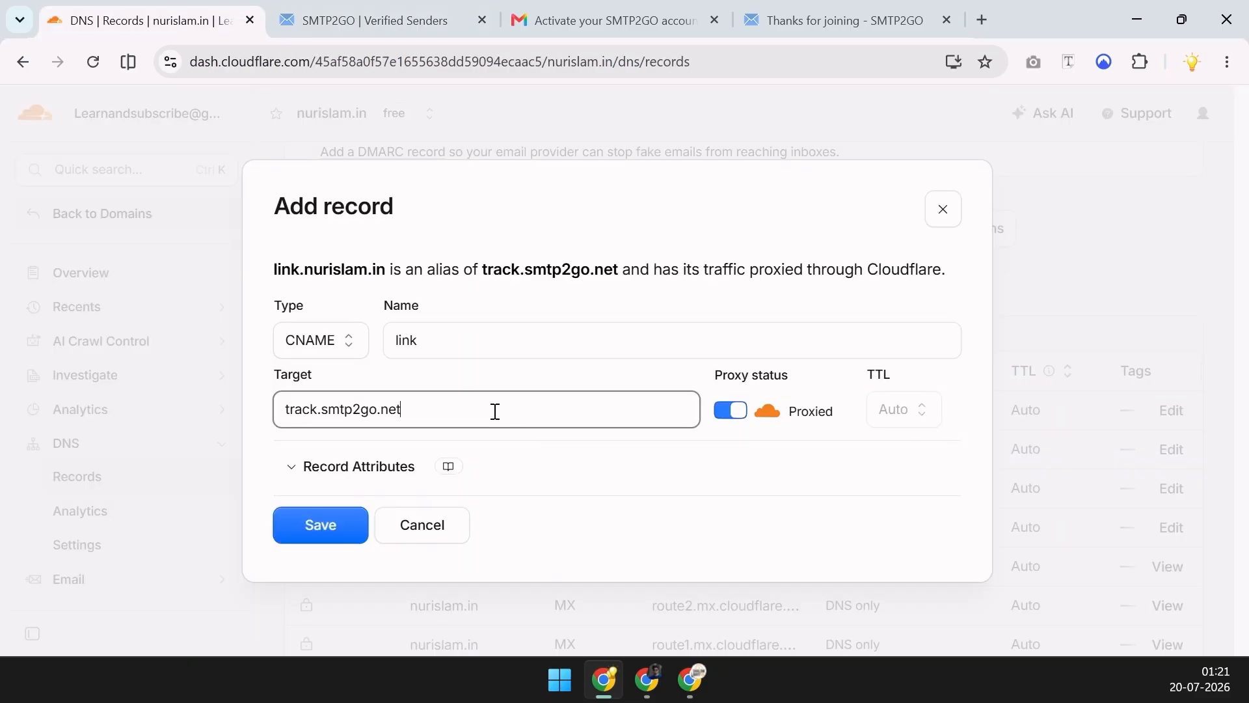
left_click(728, 424)
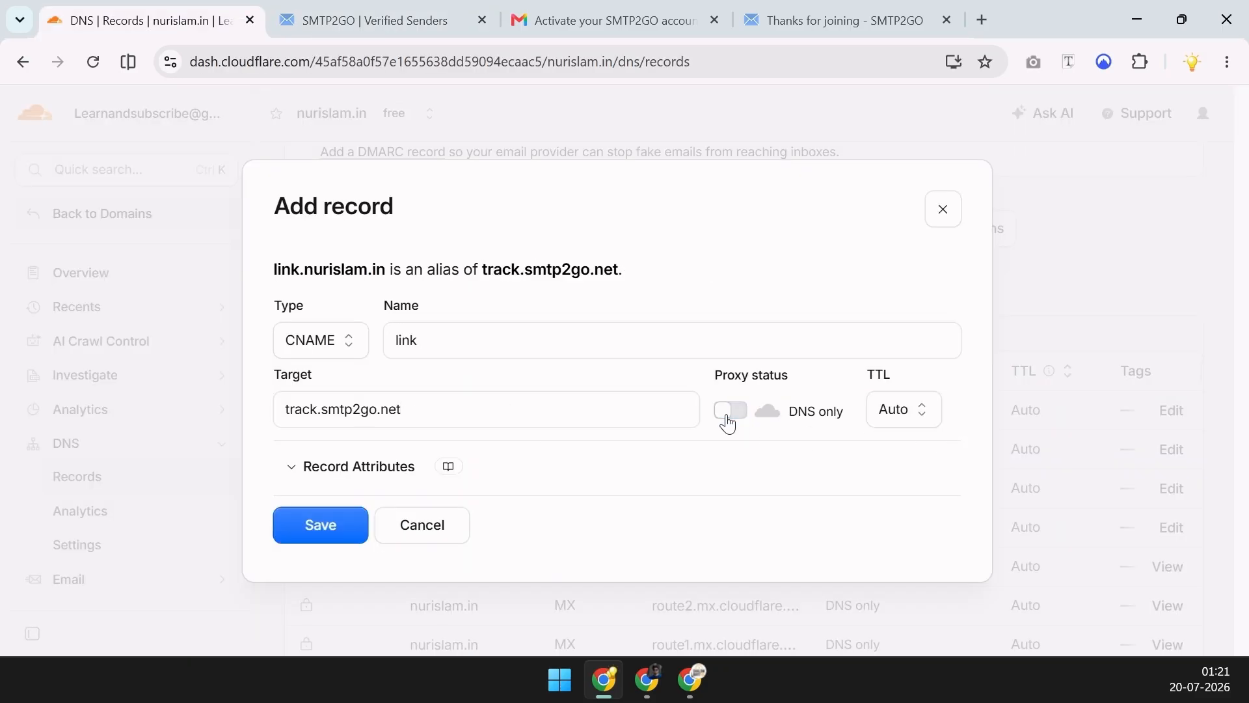
left_click(321, 524)
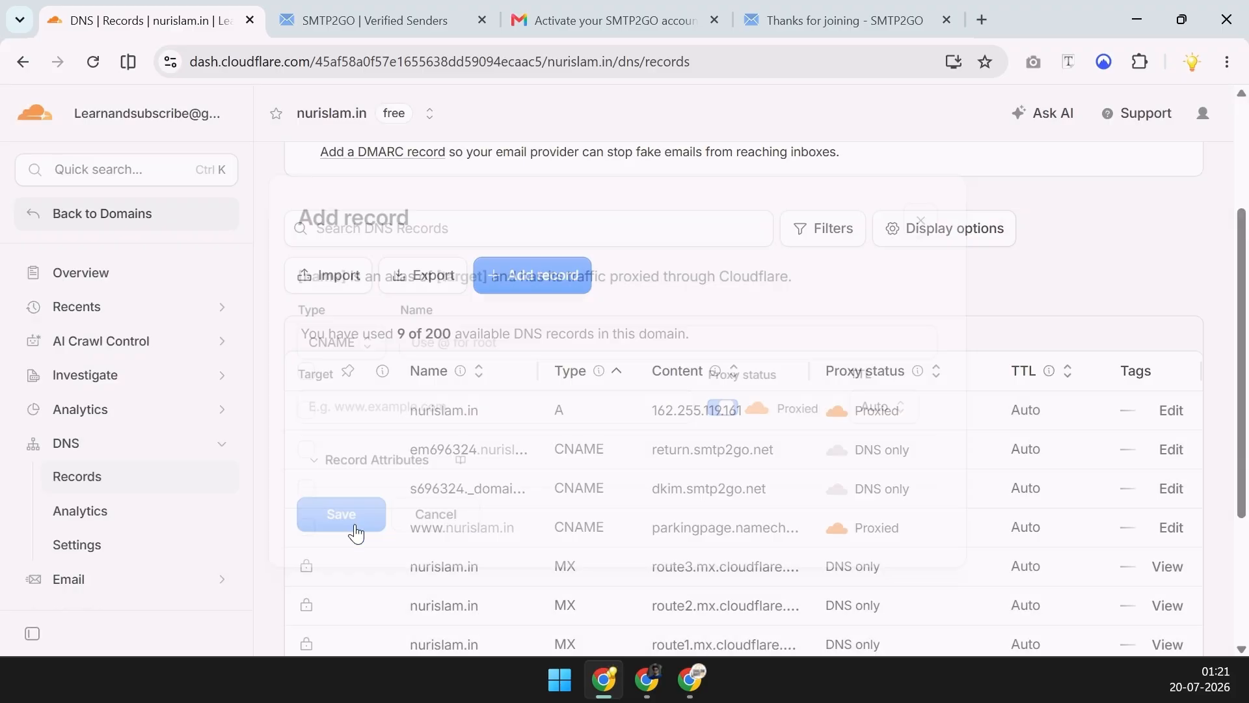
key("ctrl+Tab")
scroll(652, 505, "down", 2)
Verify nurislam.in on SMTP2GO's Verified Senders page, then open the SMTP Users list
left_click(260, 553)
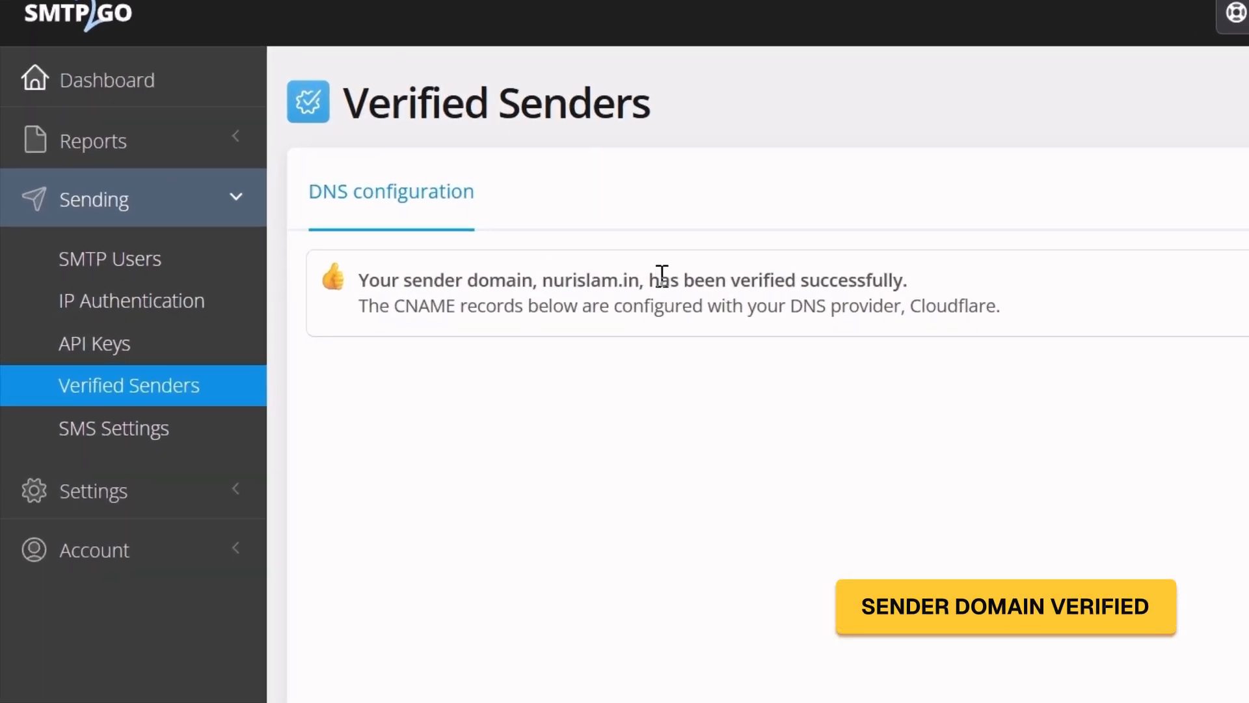
left_click_drag(717, 276, 929, 312)
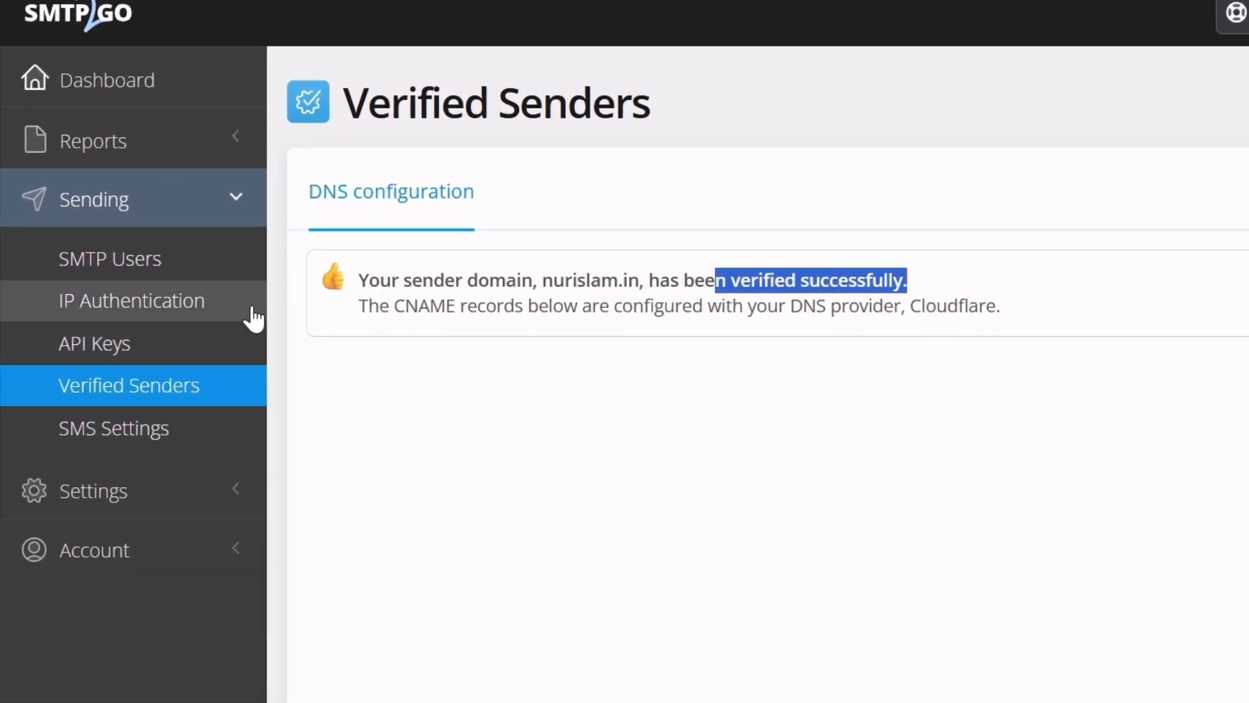
left_click(134, 267)
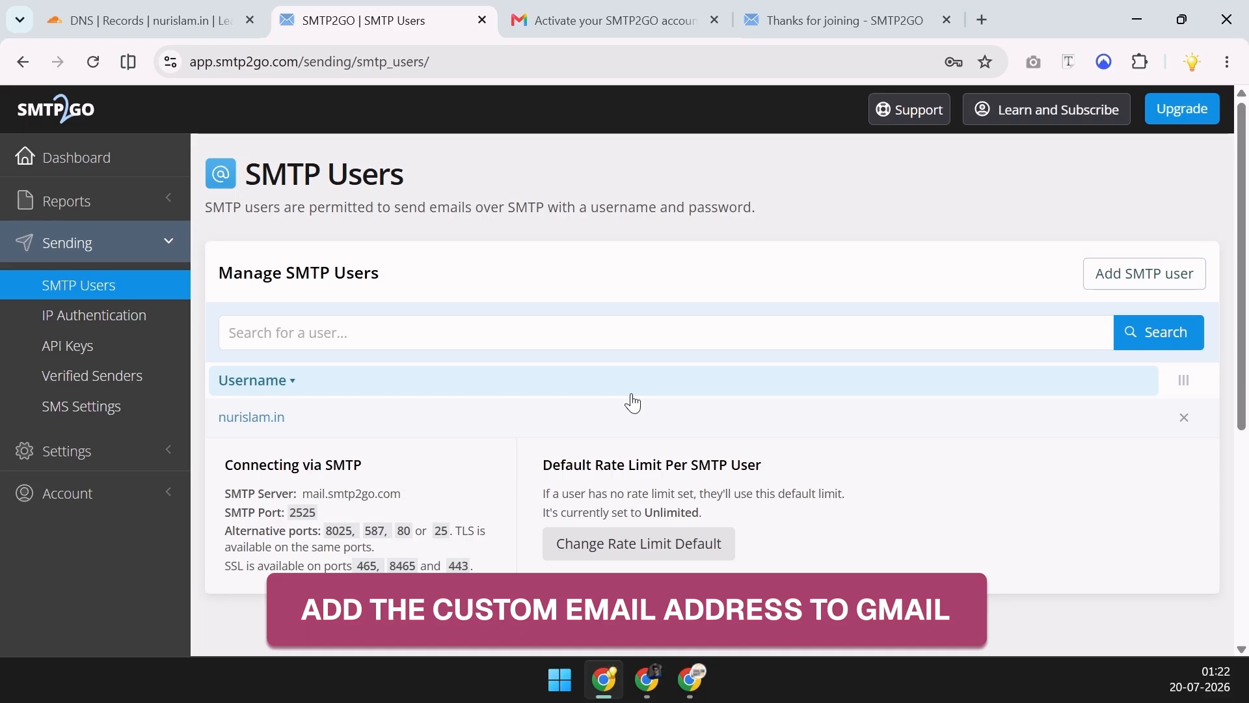
In Gmail's Accounts and Import settings, start adding another send-from email address
left_click(619, 24)
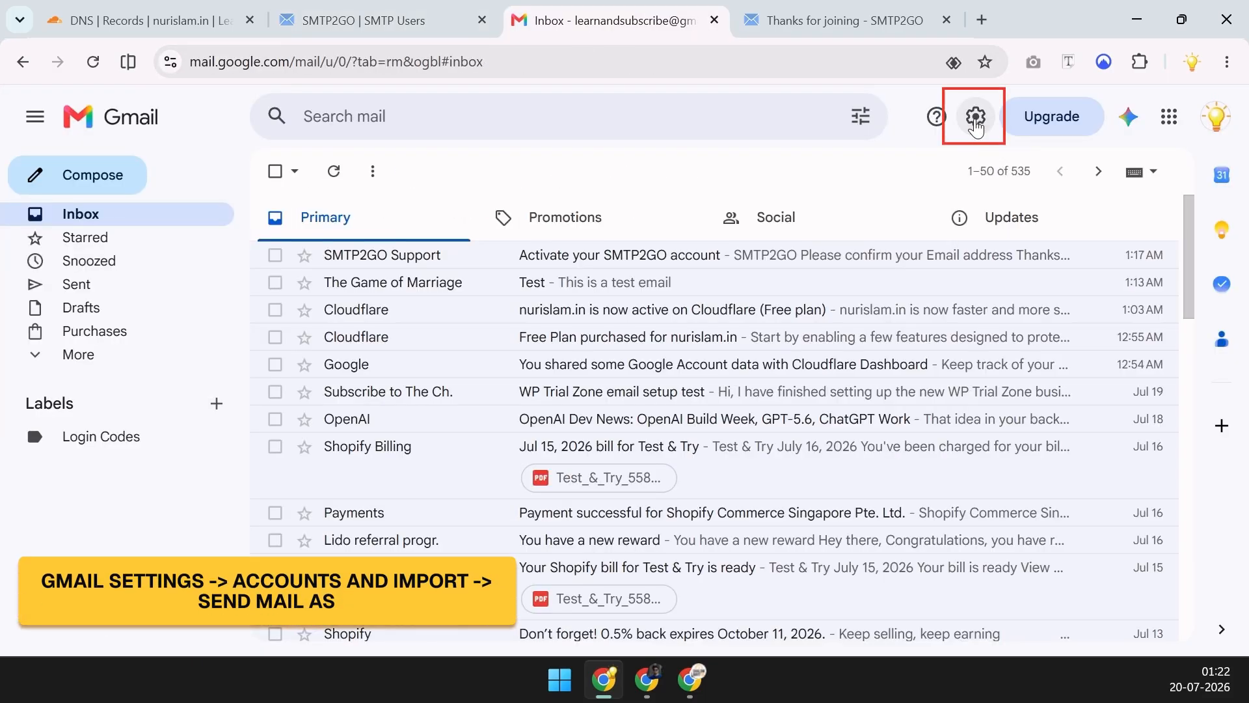
left_click(977, 117)
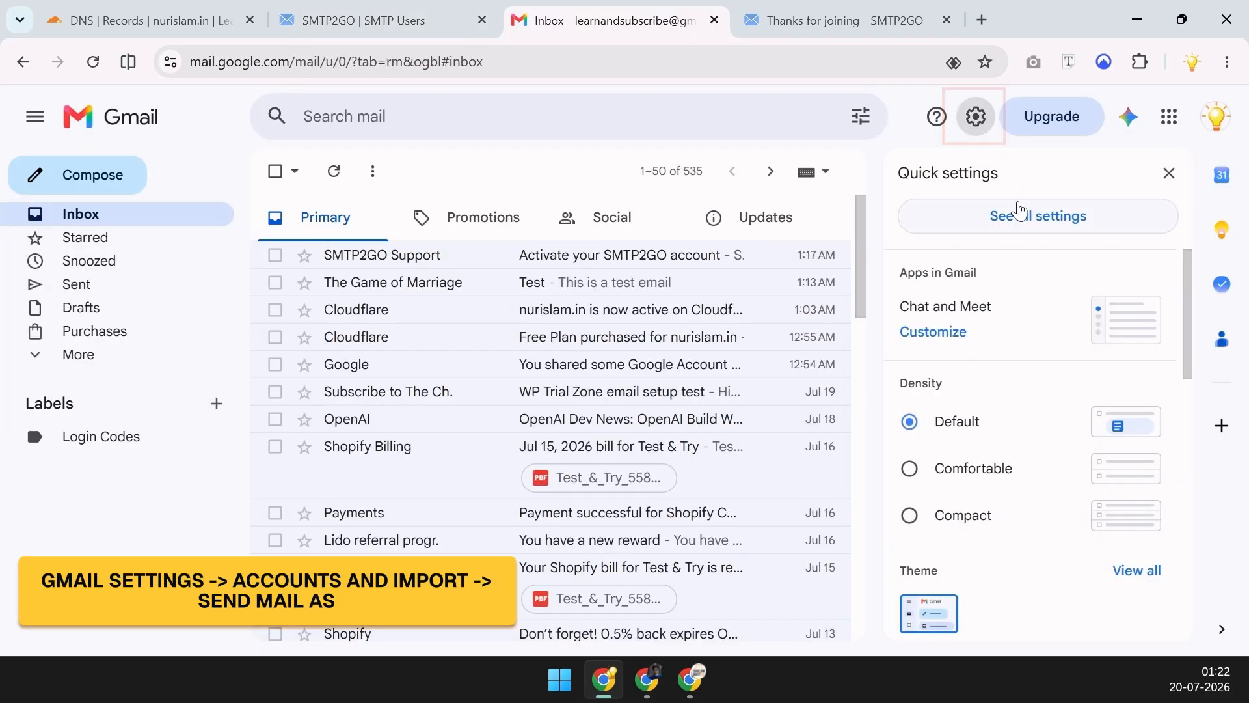
left_click(1023, 224)
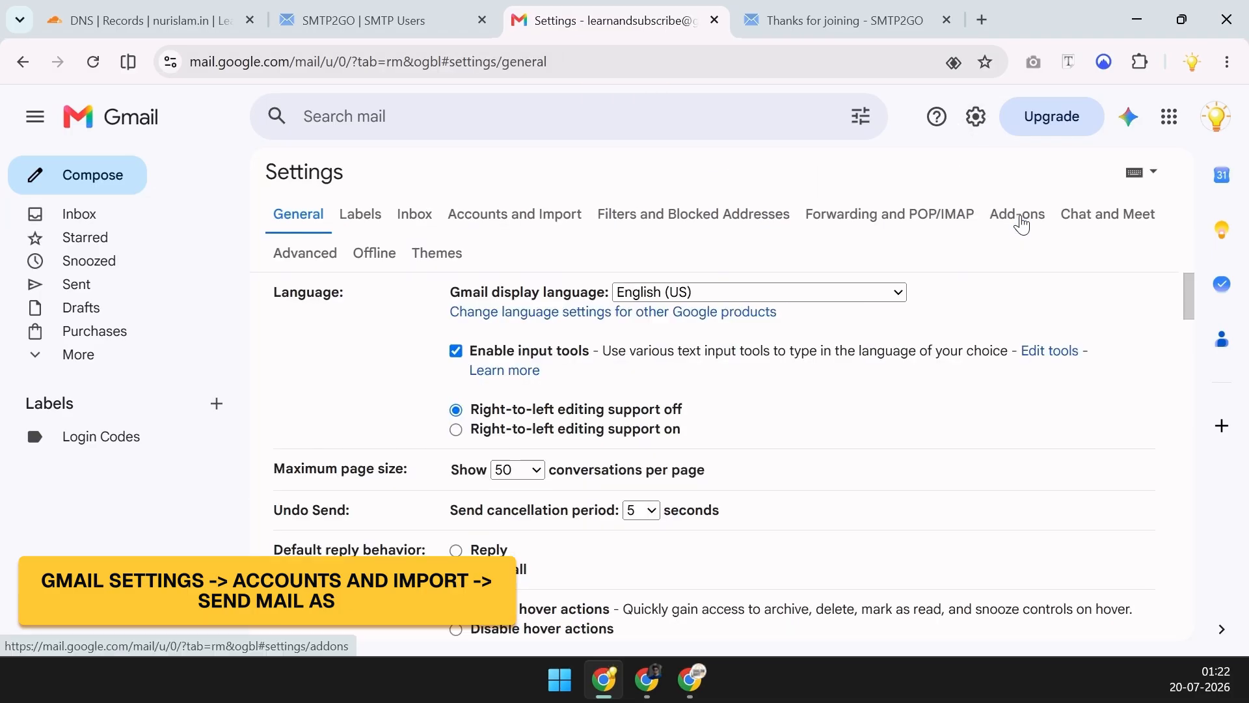
left_click(544, 214)
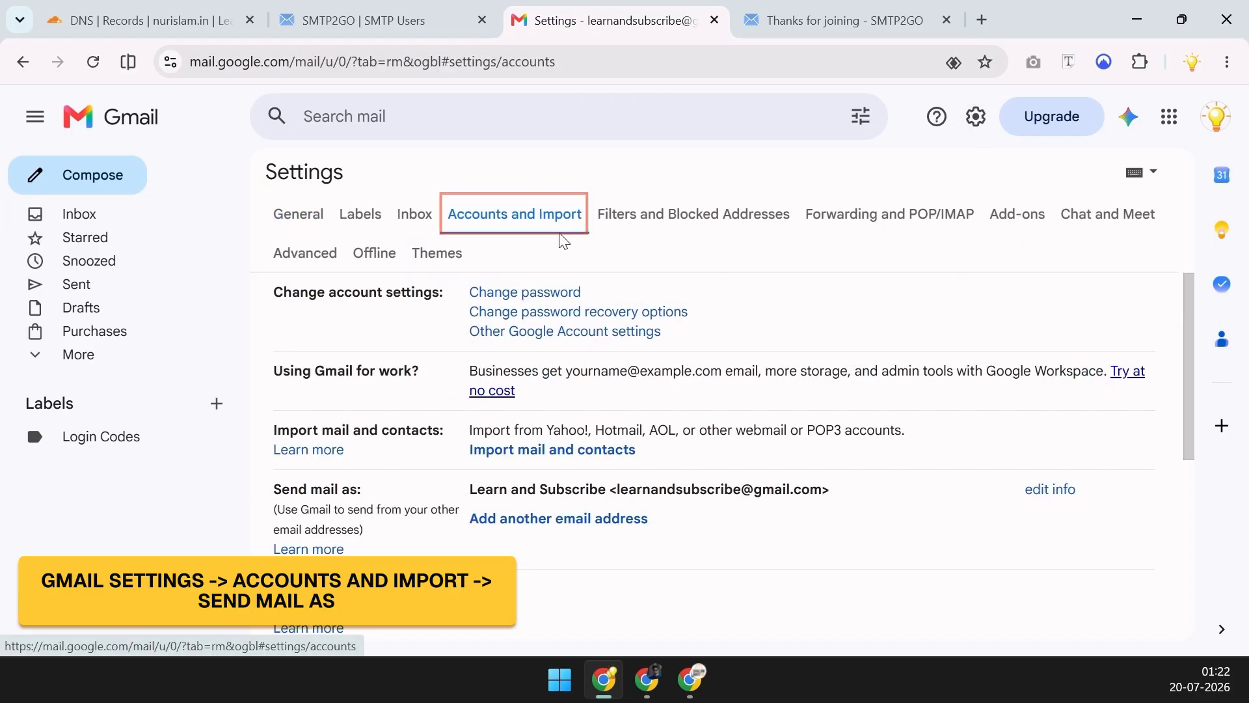
scroll(385, 455, "down", 1)
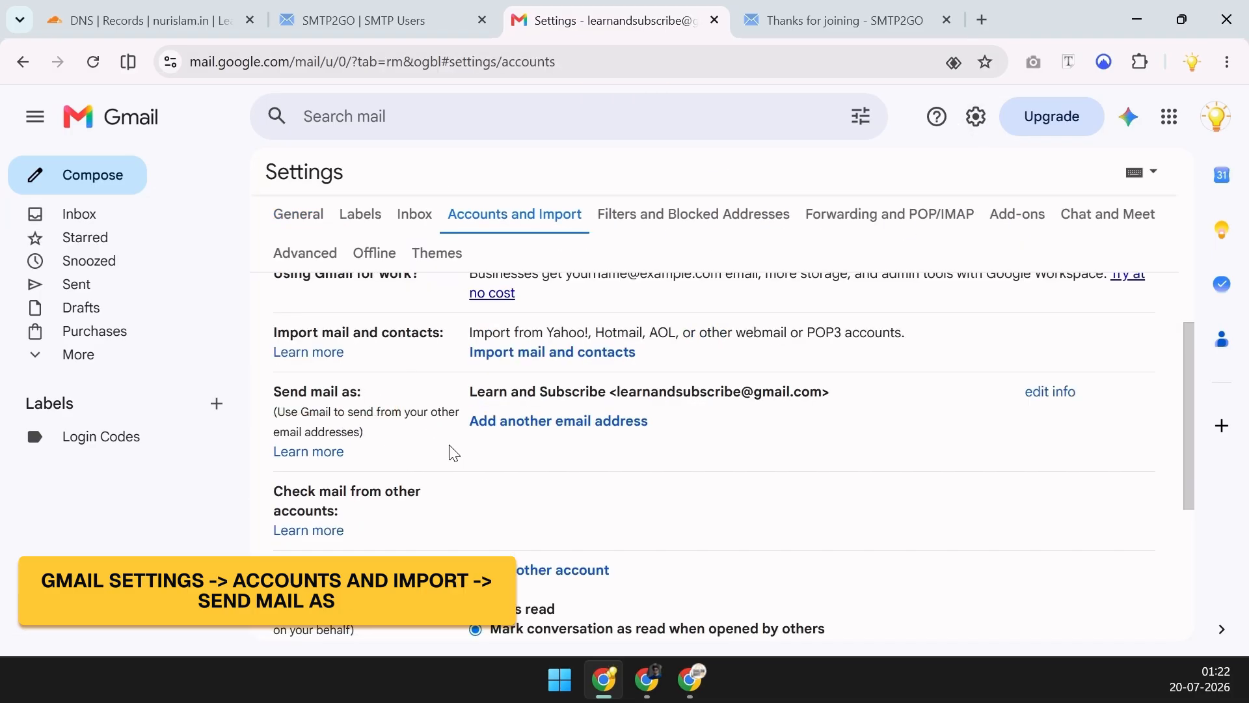
left_click(571, 429)
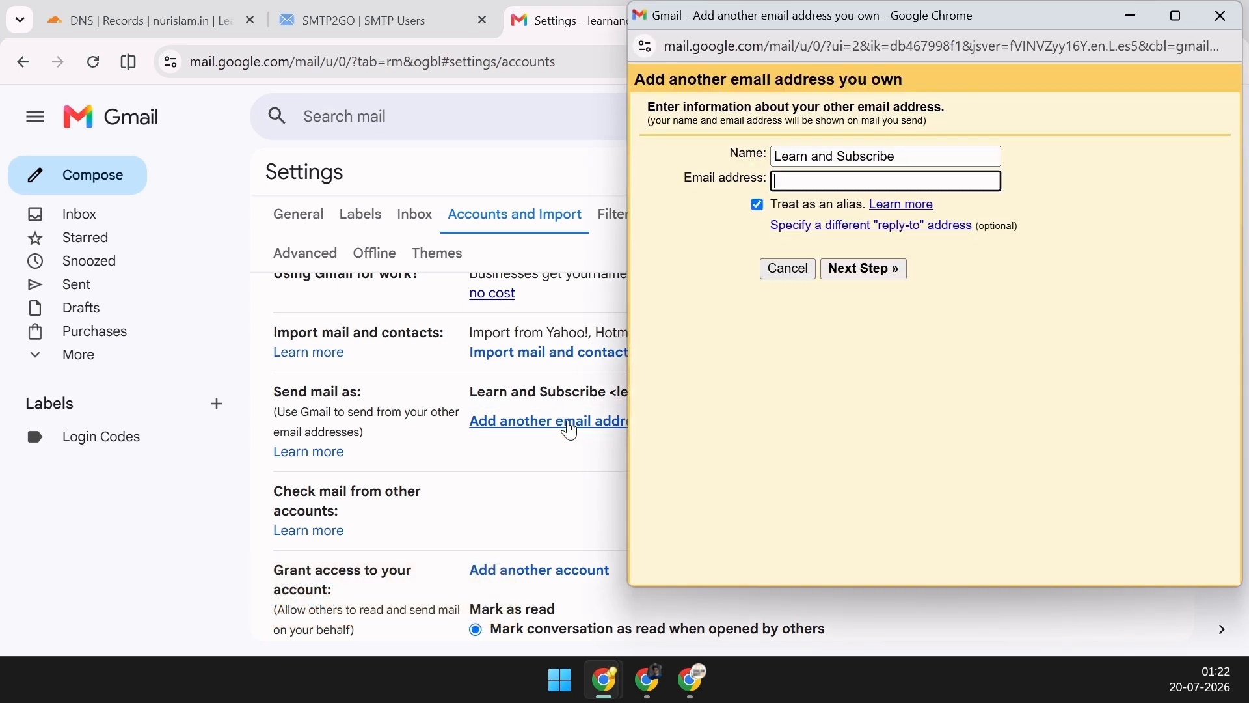
left_click_drag(897, 156, 816, 158)
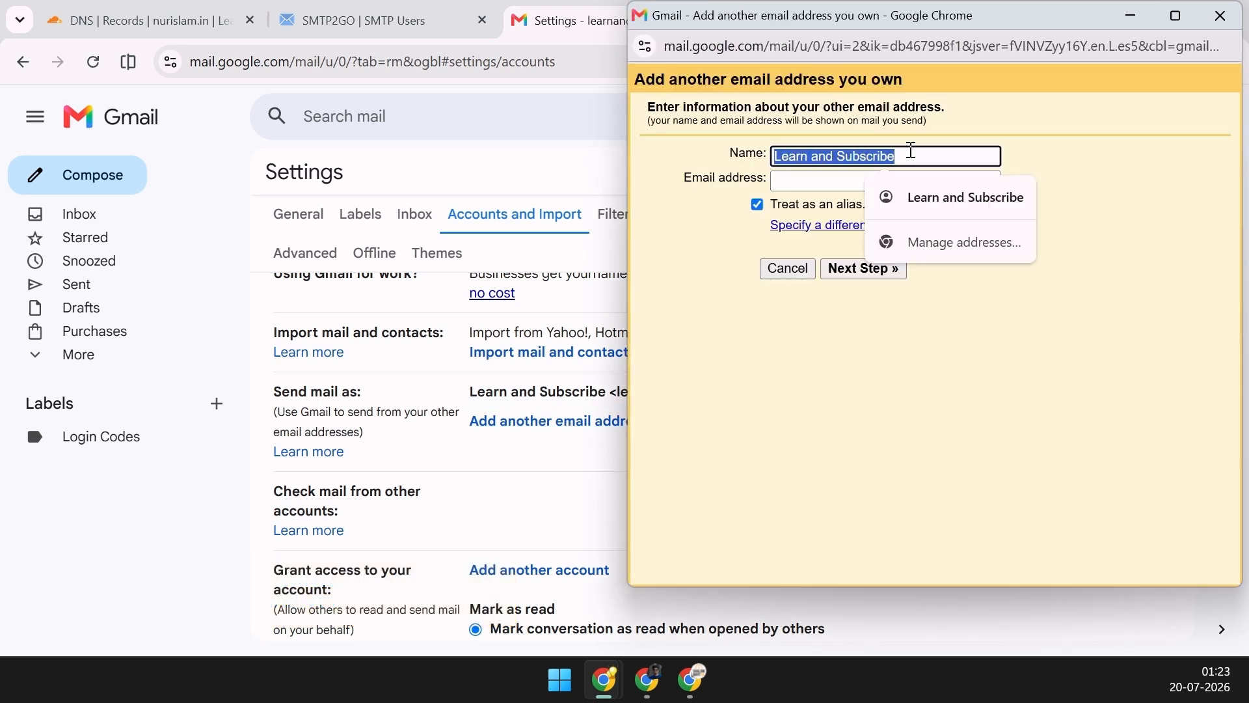
type("Nur")
left_click(813, 184)
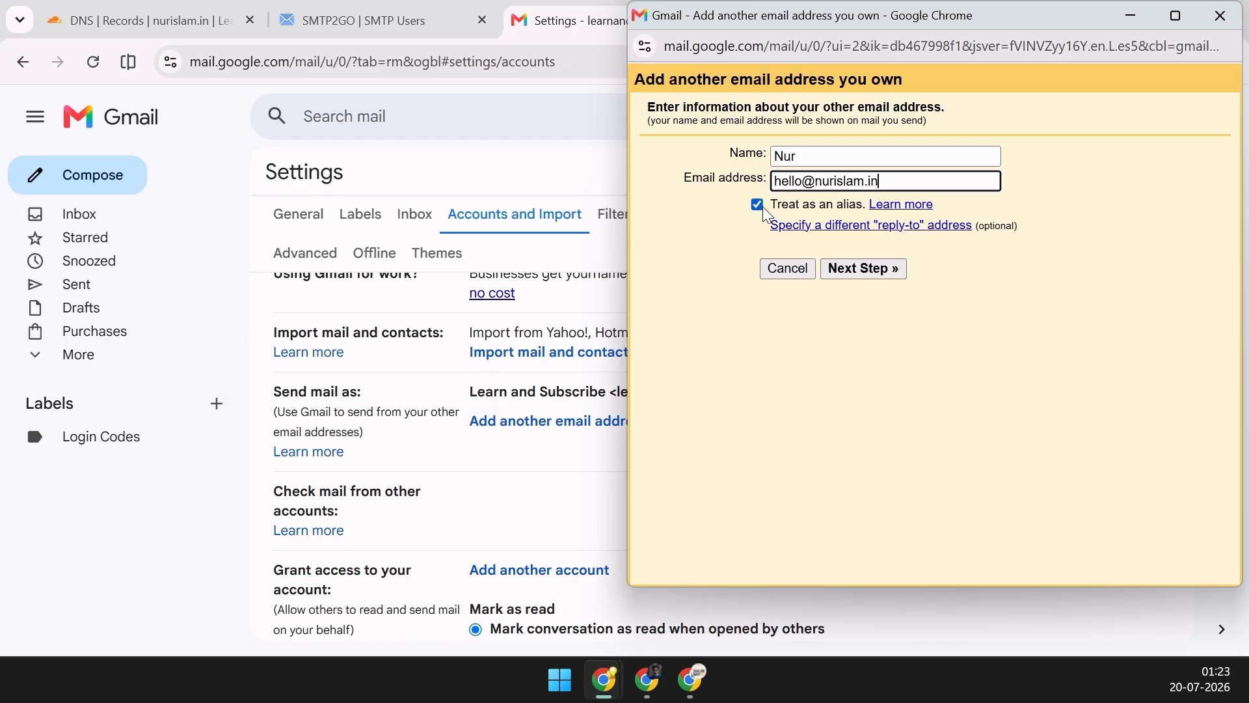
left_click(882, 278)
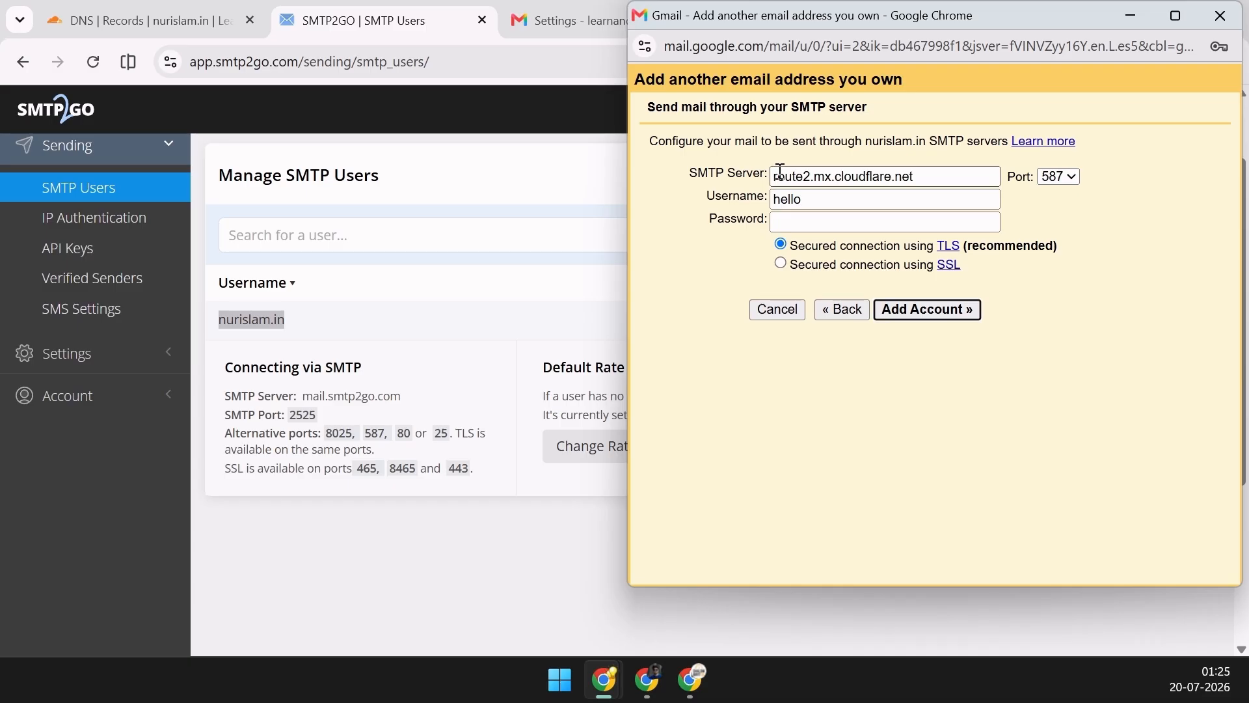
Replace the SMTP server with mail.smtp2go.com copied from SMTP2GO
left_click(922, 177)
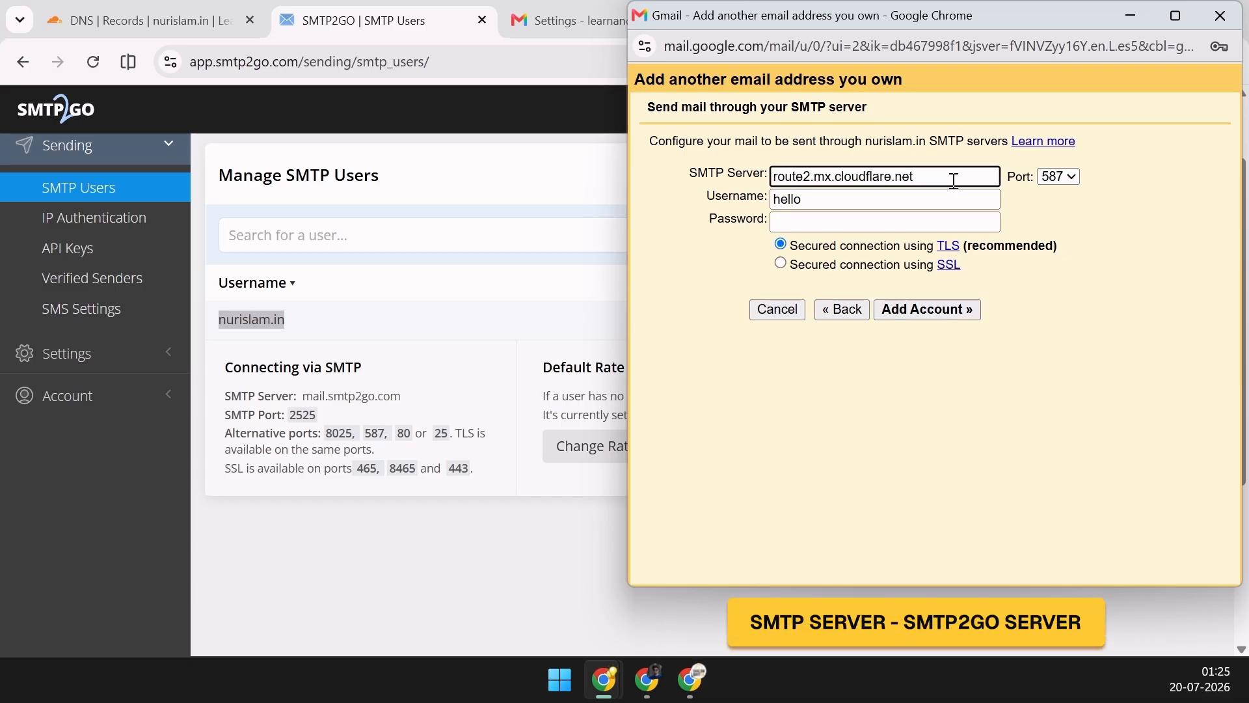
left_click(419, 396)
left_click_drag(418, 396, 307, 391)
key("ctrl+c")
key("alt+Tab")
left_click_drag(942, 175, 750, 176)
key("ctrl+v")
Fill in the SMTP2GO username and password, keep port 587 with TLS, and add the account
double_click(800, 199)
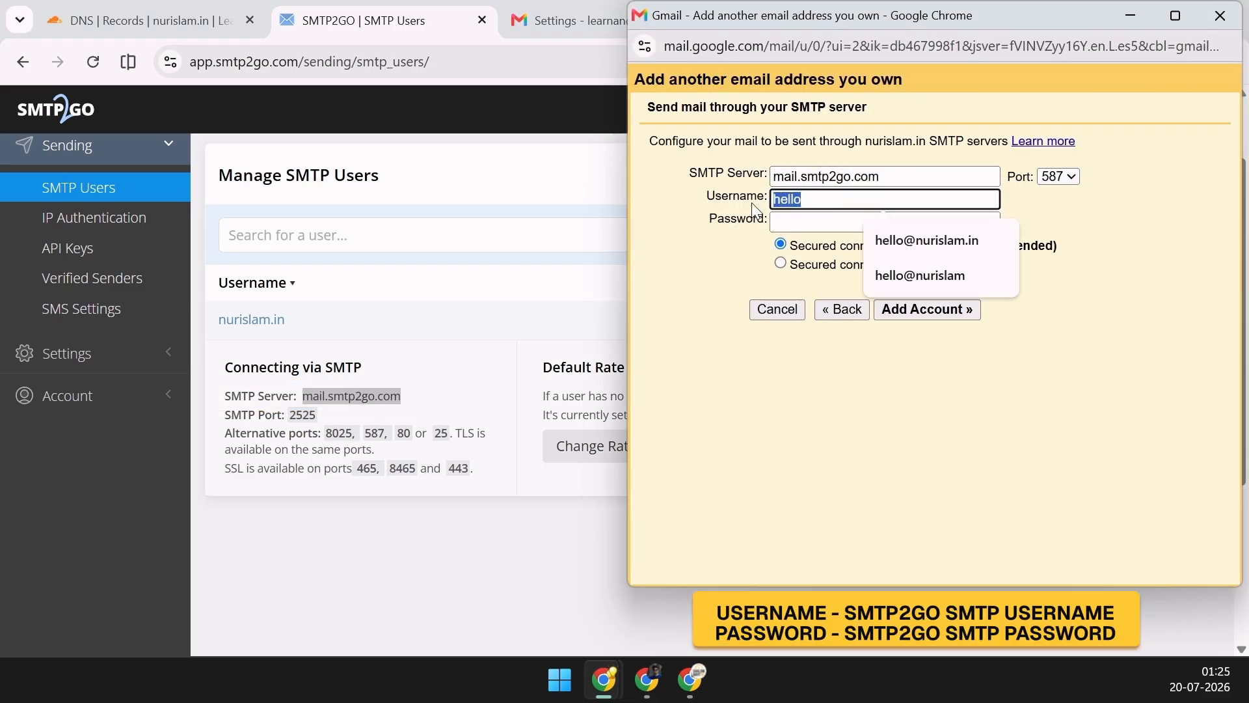
left_click_drag(330, 322, 406, 288)
left_click(407, 289)
left_click_drag(287, 319, 222, 333)
key("ctrl+c")
key("alt+Tab")
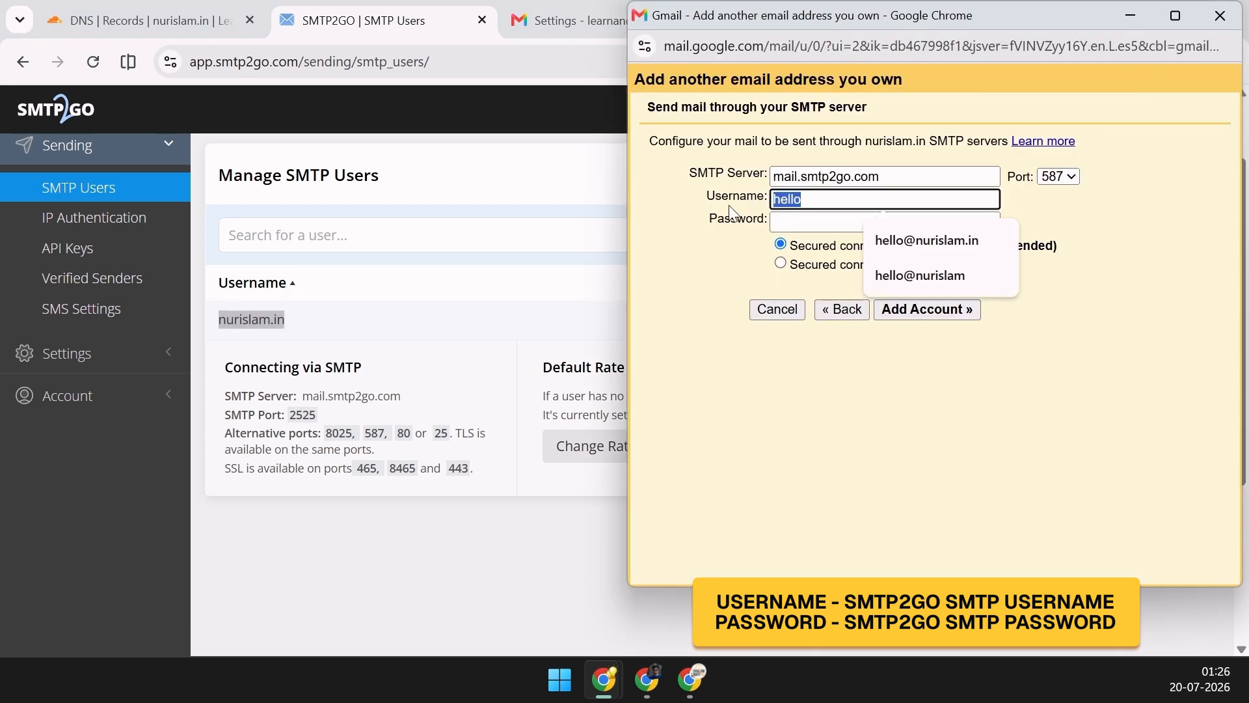
key("ctrl+v")
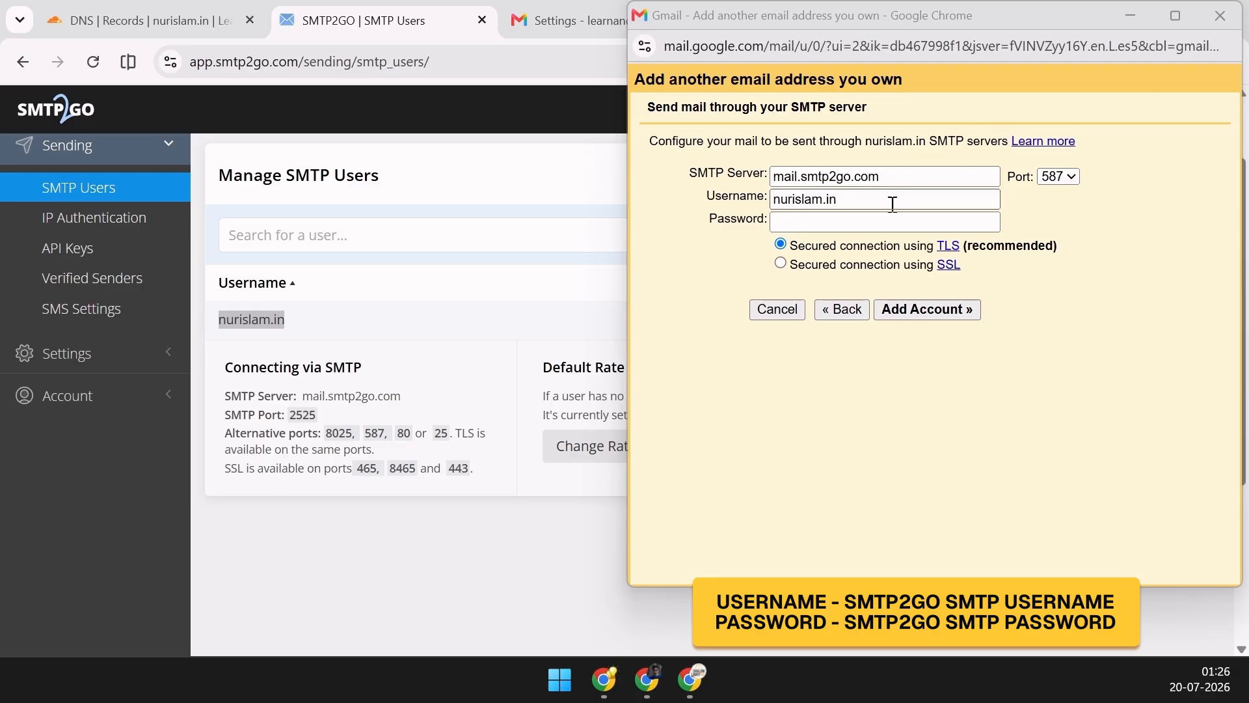
left_click(868, 225)
key("ctrl+v")
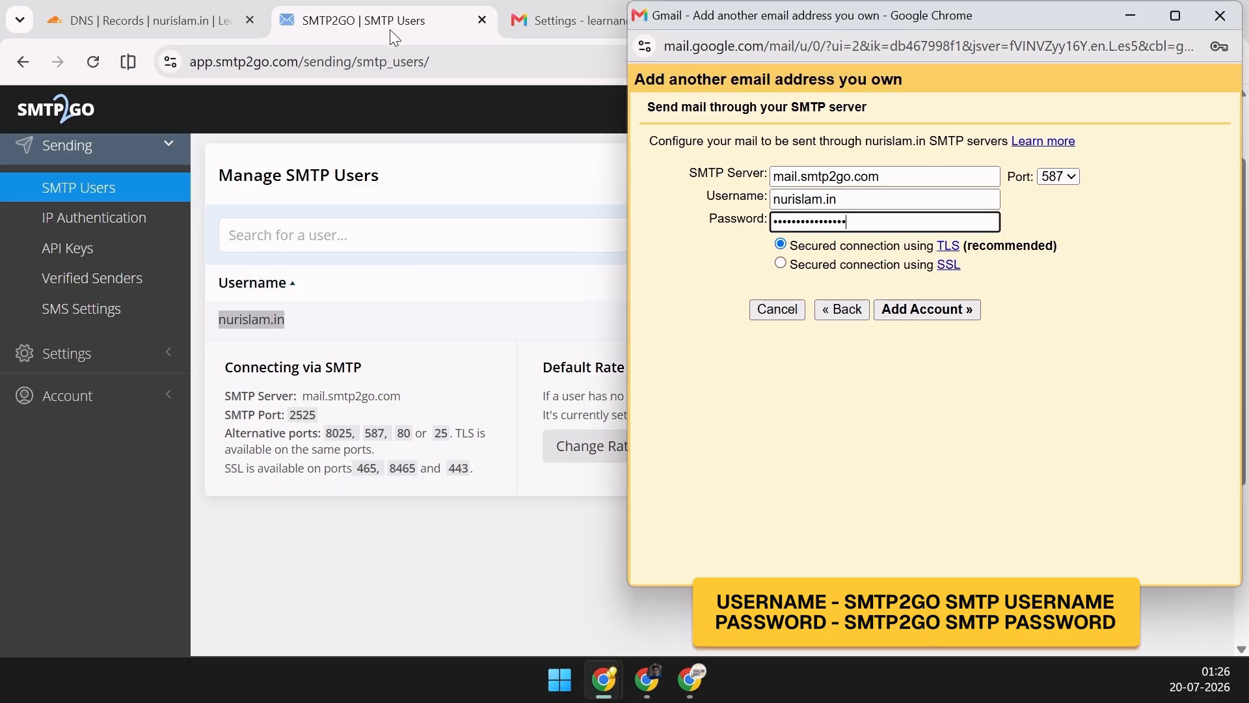
left_click(950, 446)
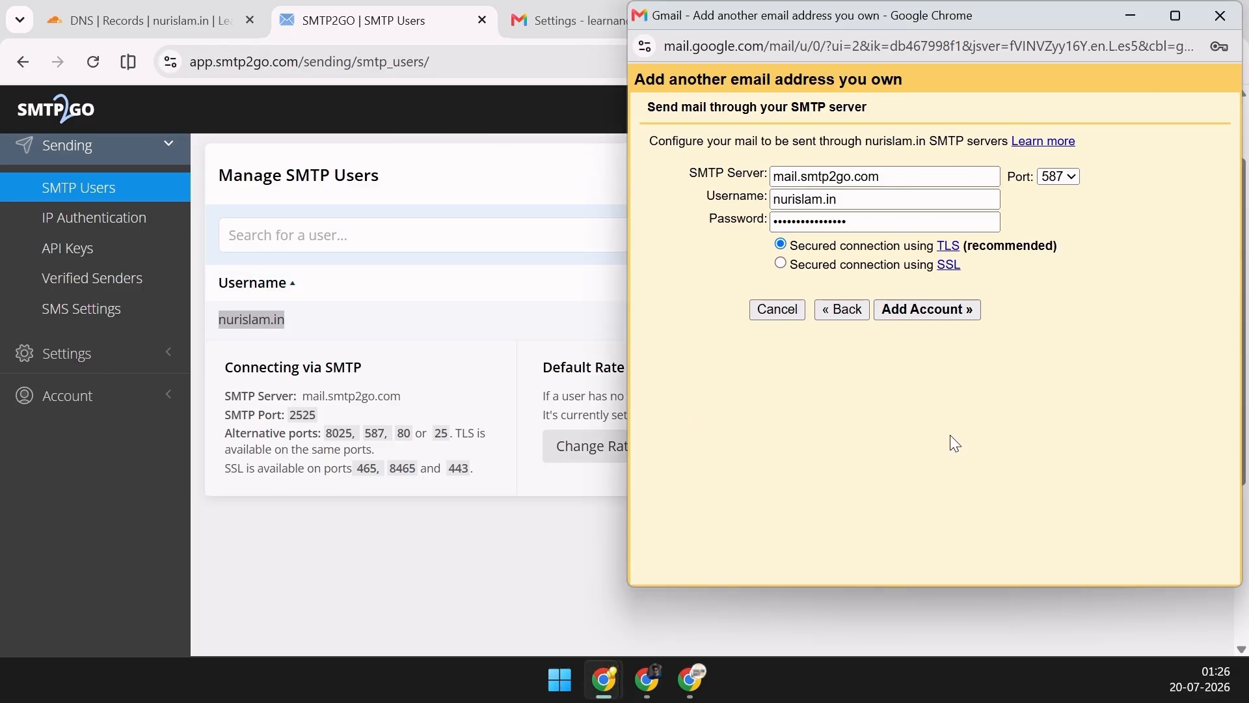
left_click(943, 310)
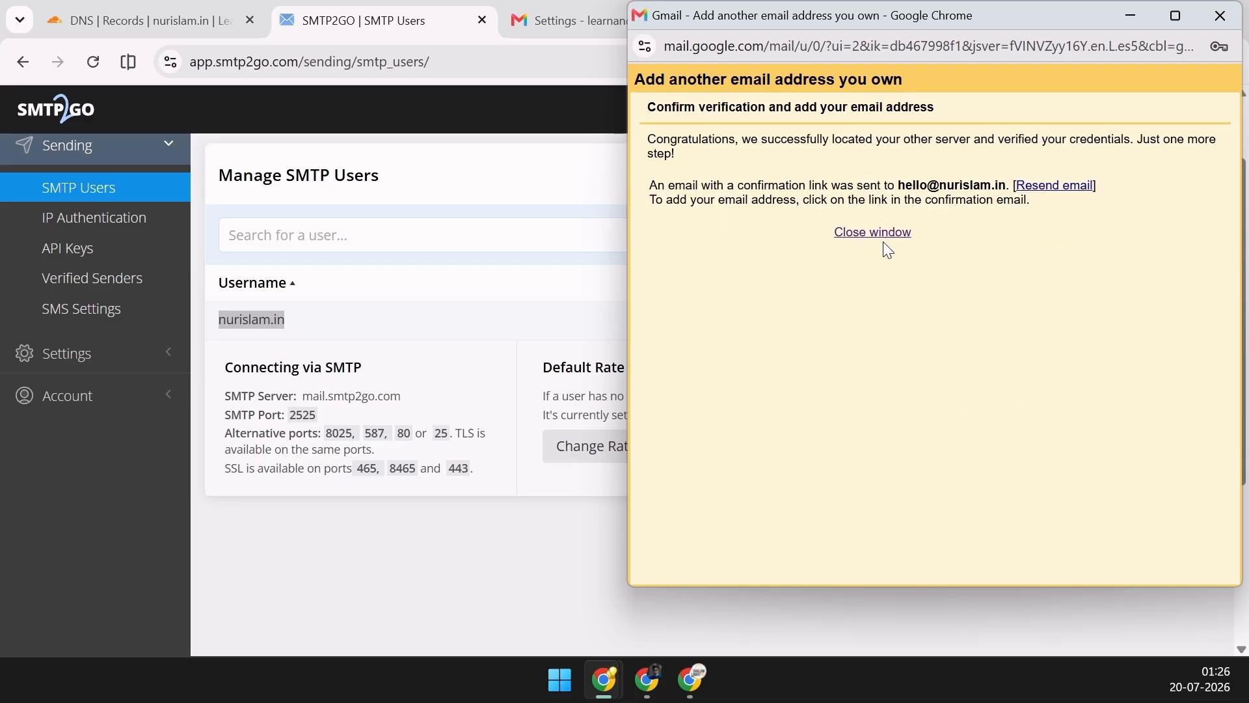
Open the Gmail confirmation email in the inbox and confirm sending as the nurislam.in address
left_click(879, 232)
left_click(566, 14)
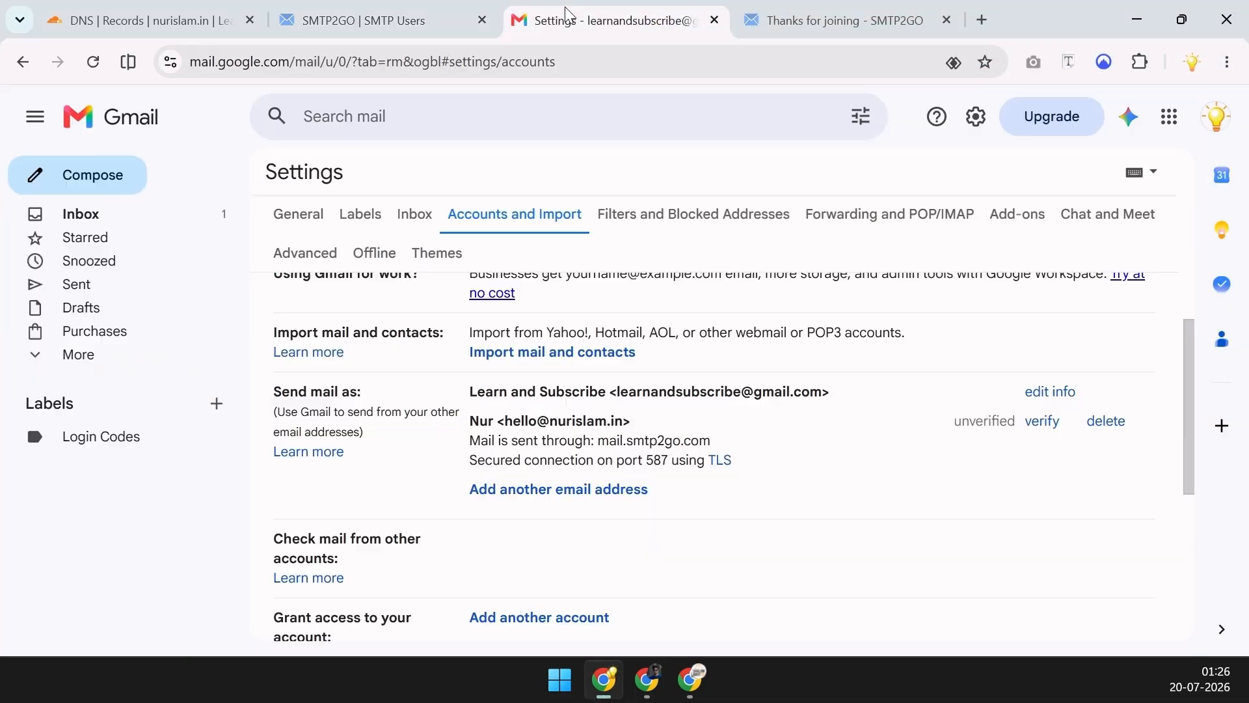
left_click(154, 220)
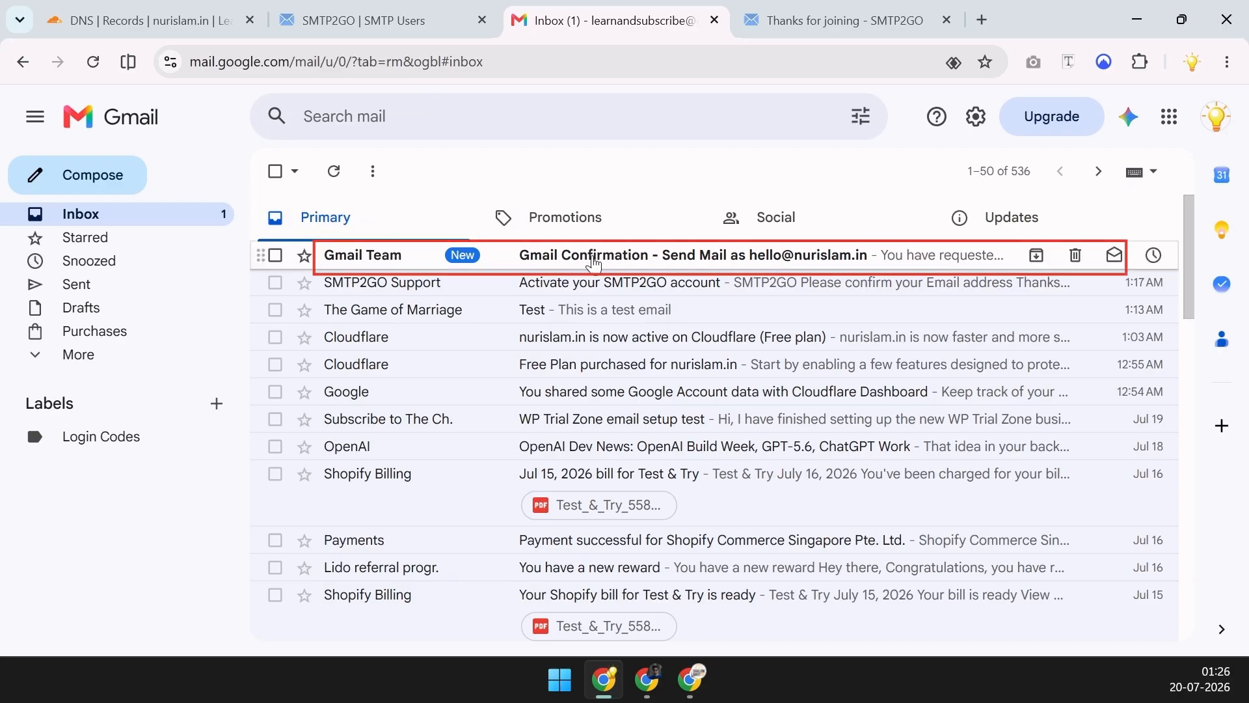
left_click(611, 264)
scroll(705, 354, "down", 2)
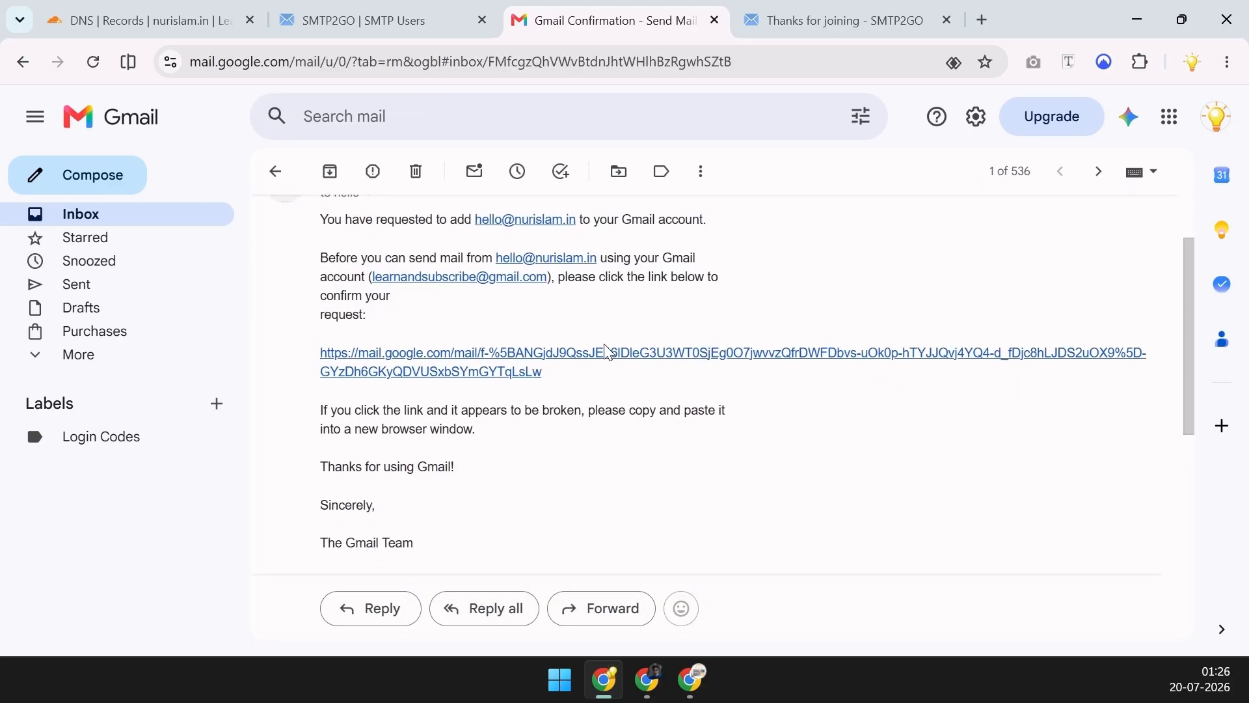
left_click(589, 362)
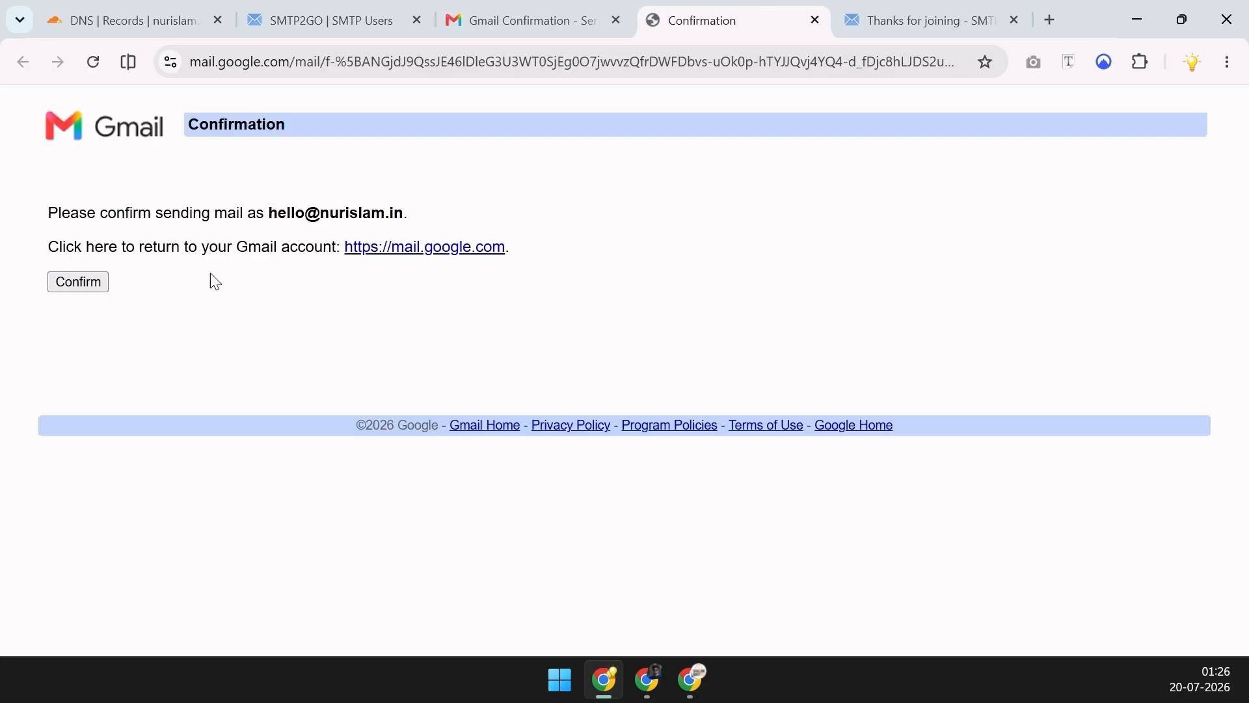
left_click(100, 283)
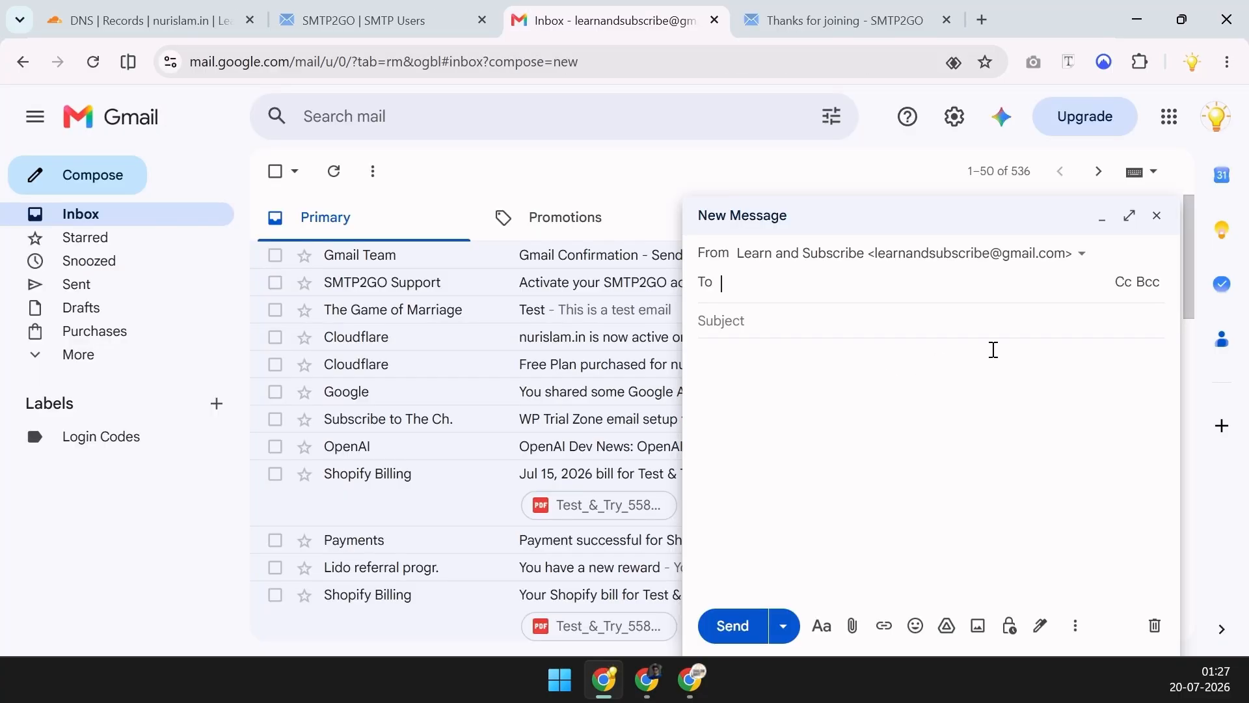
Send 'Business email setup test' from the nurislam.in address with the prepared body to the test recipient
left_click(1049, 257)
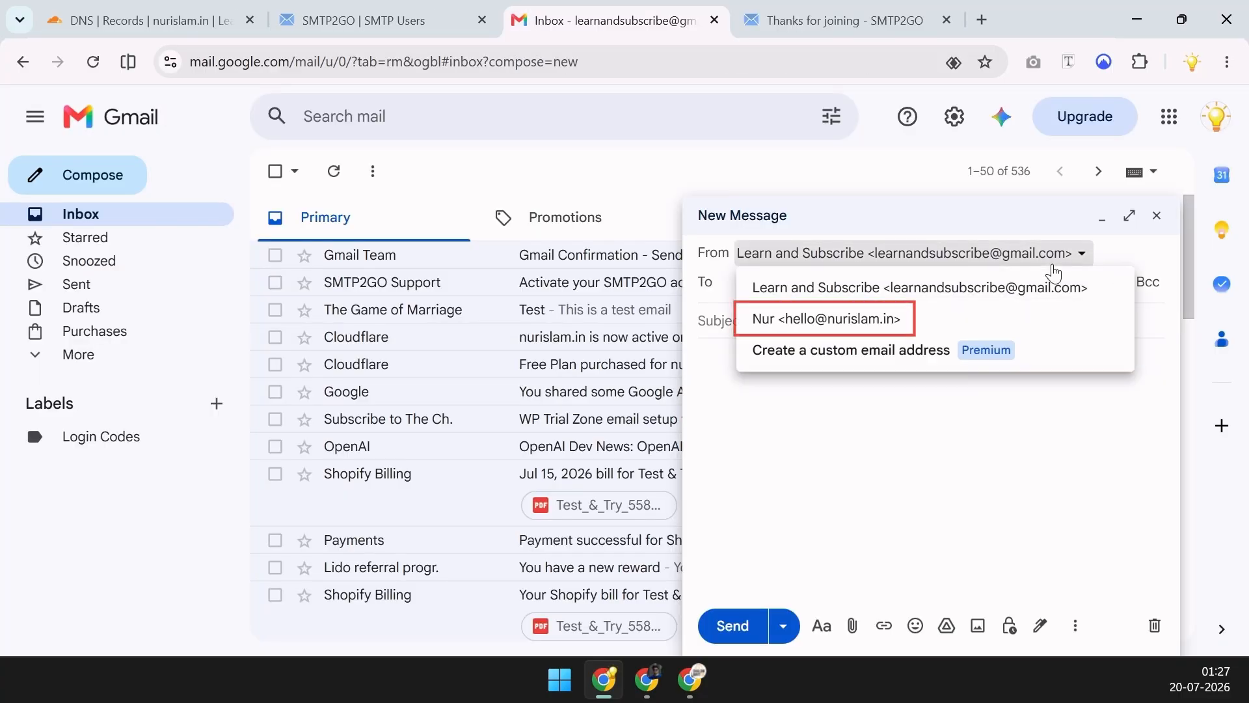
left_click(974, 320)
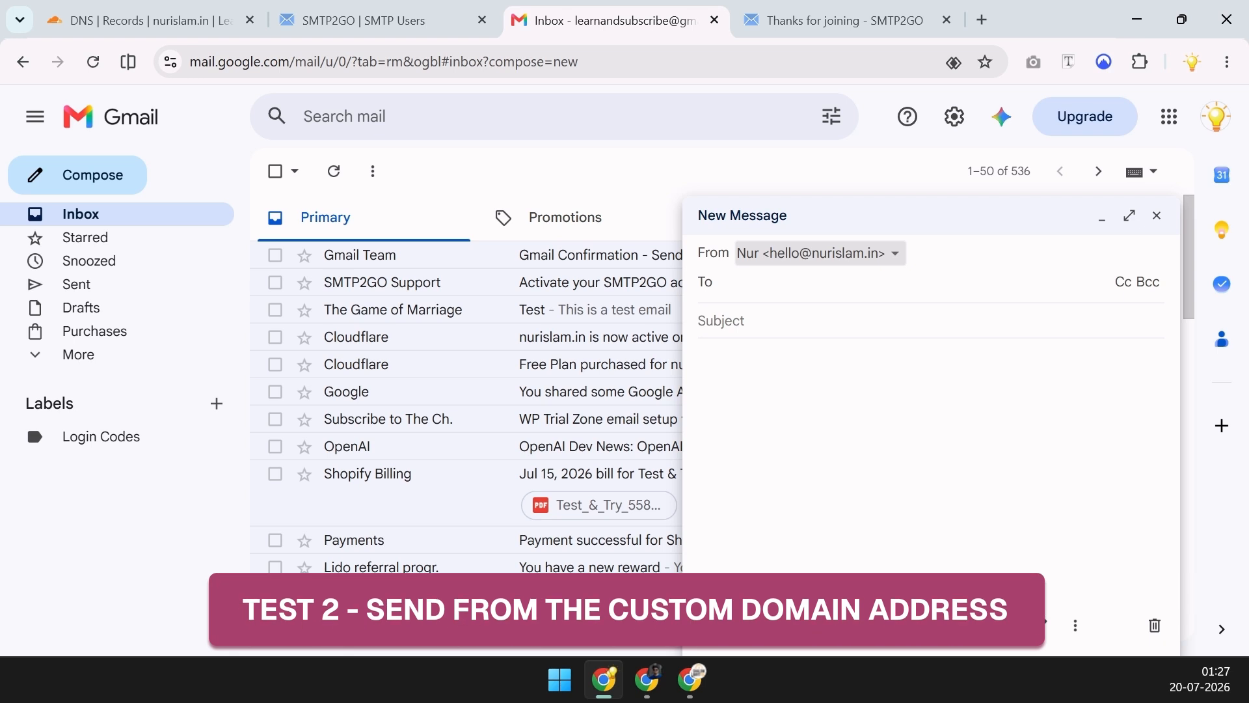
left_click(814, 319)
type("Business email setup test")
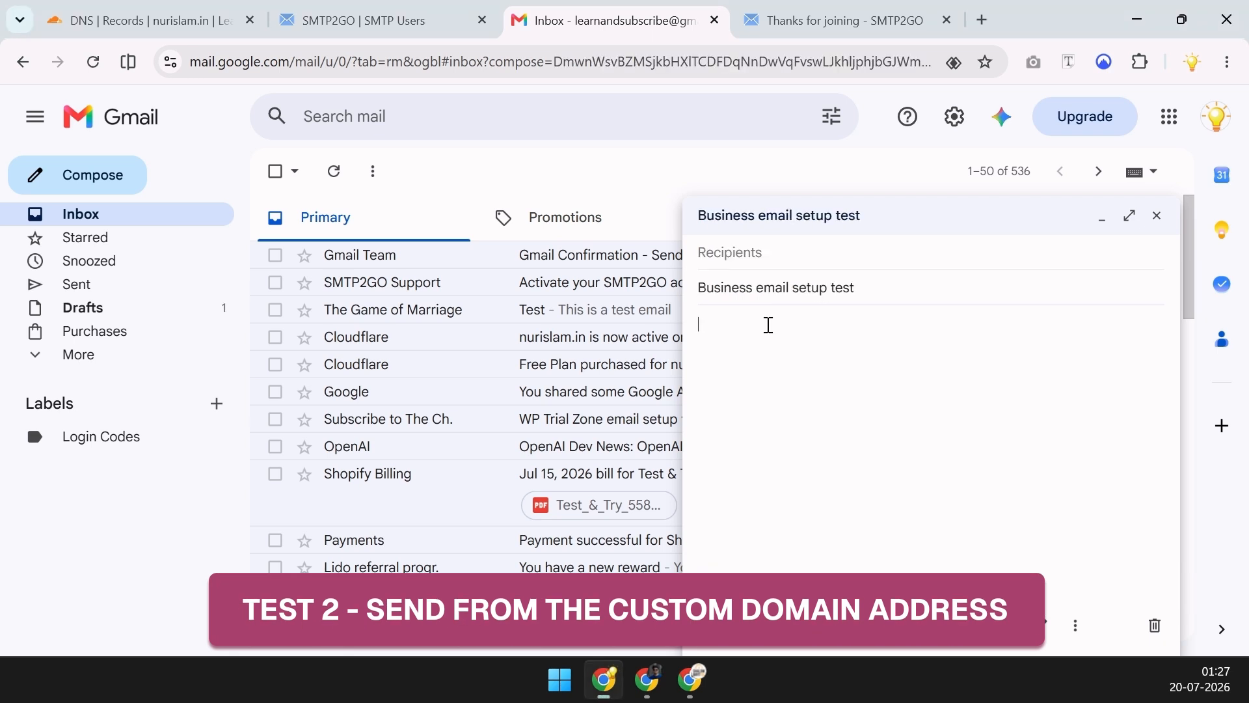
key("ctrl+v")
left_click(809, 261)
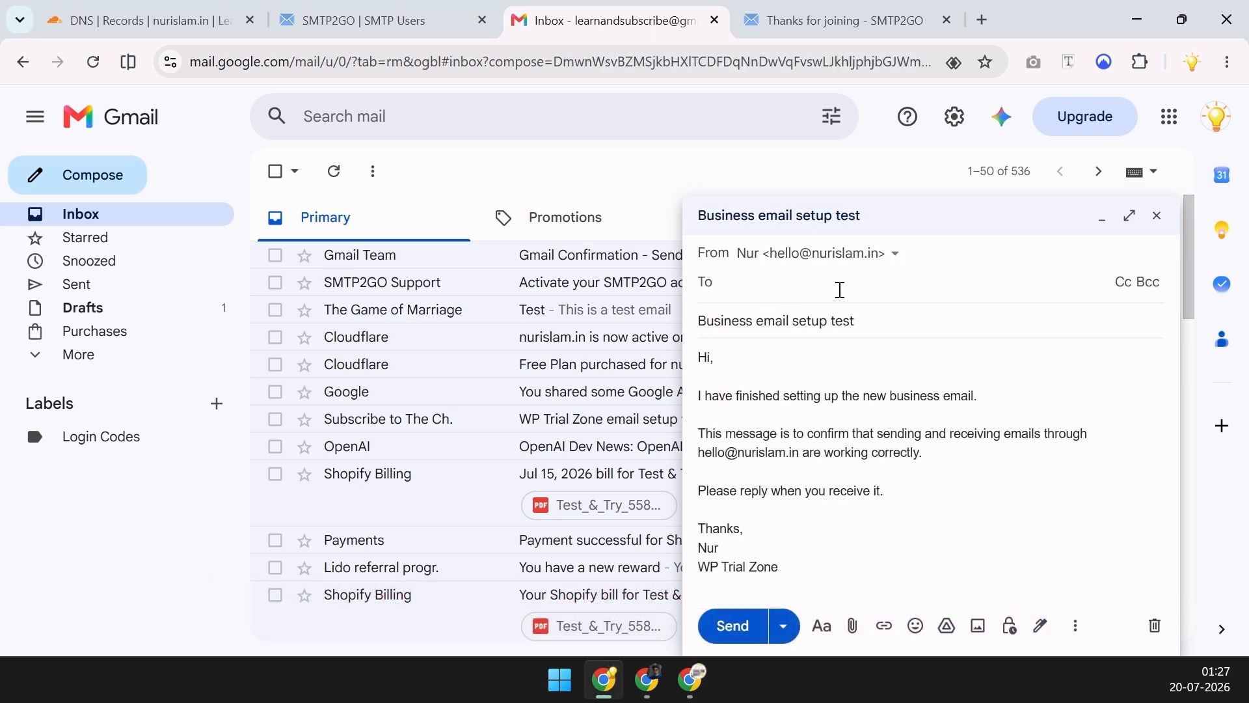
key("ctrl+v")
left_click(906, 354)
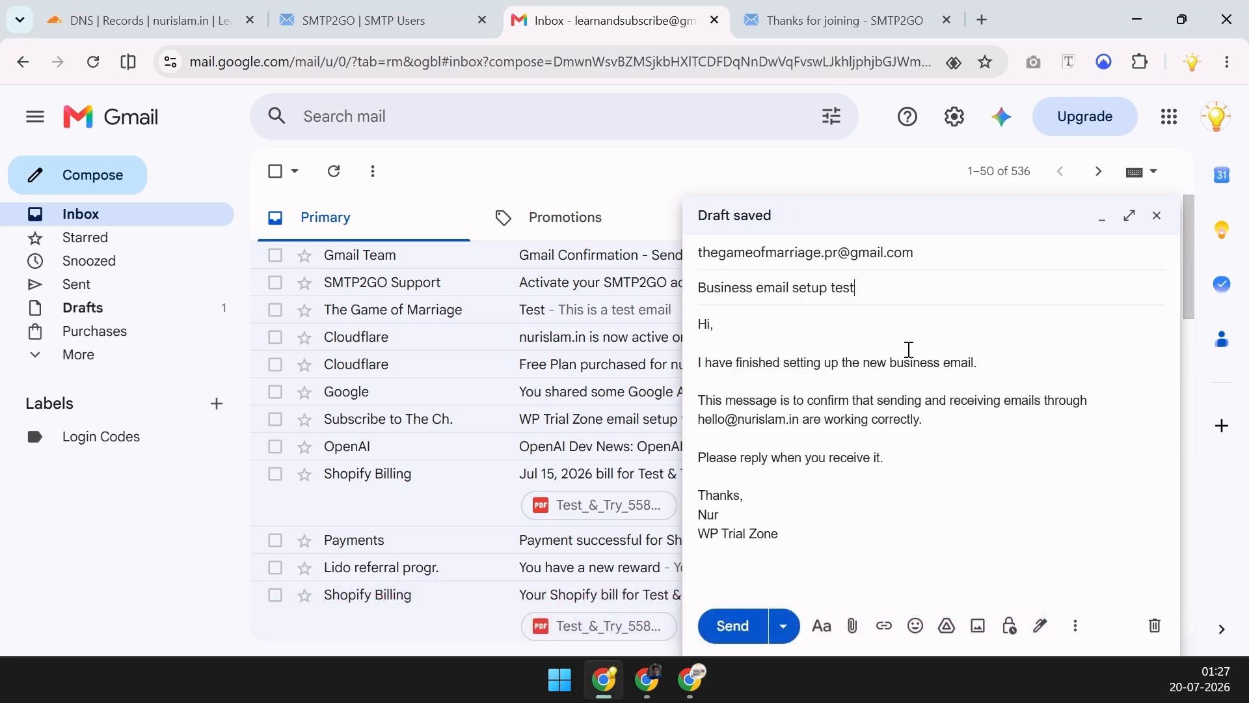
left_click(735, 628)
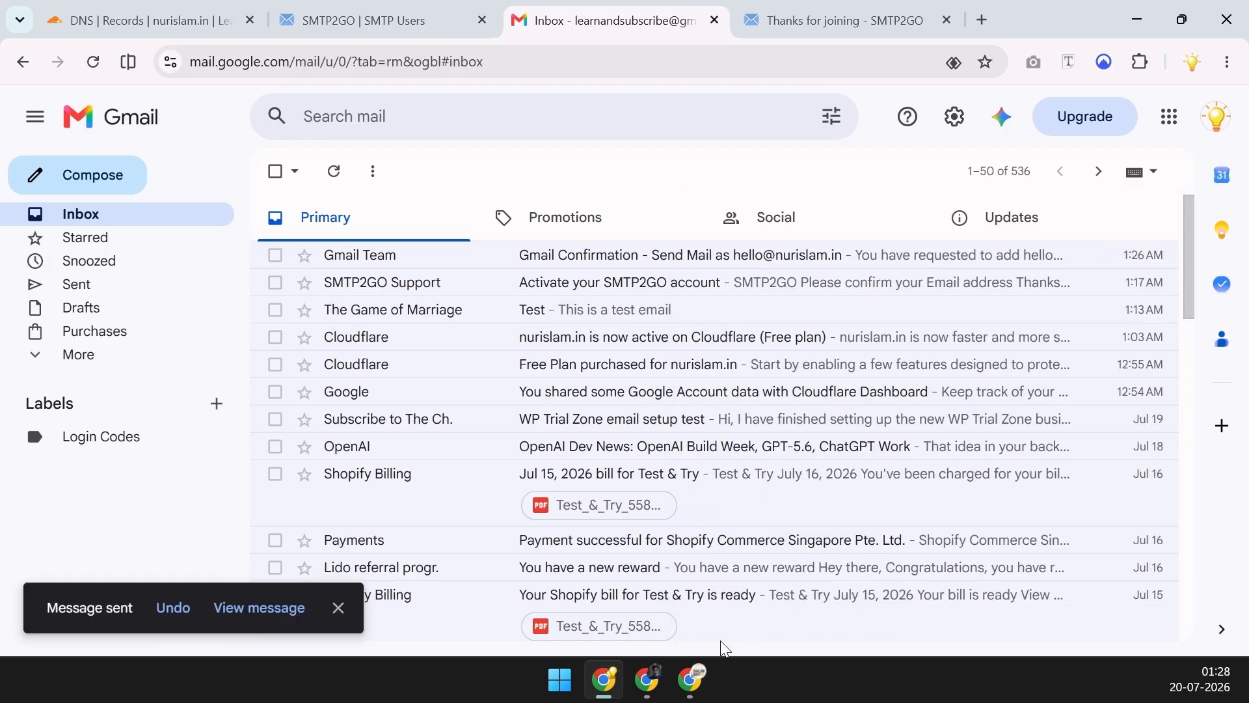
On the recipient's account, open the test email and check it came from nurislam.in via em696324.nurislam.in
left_click(683, 687)
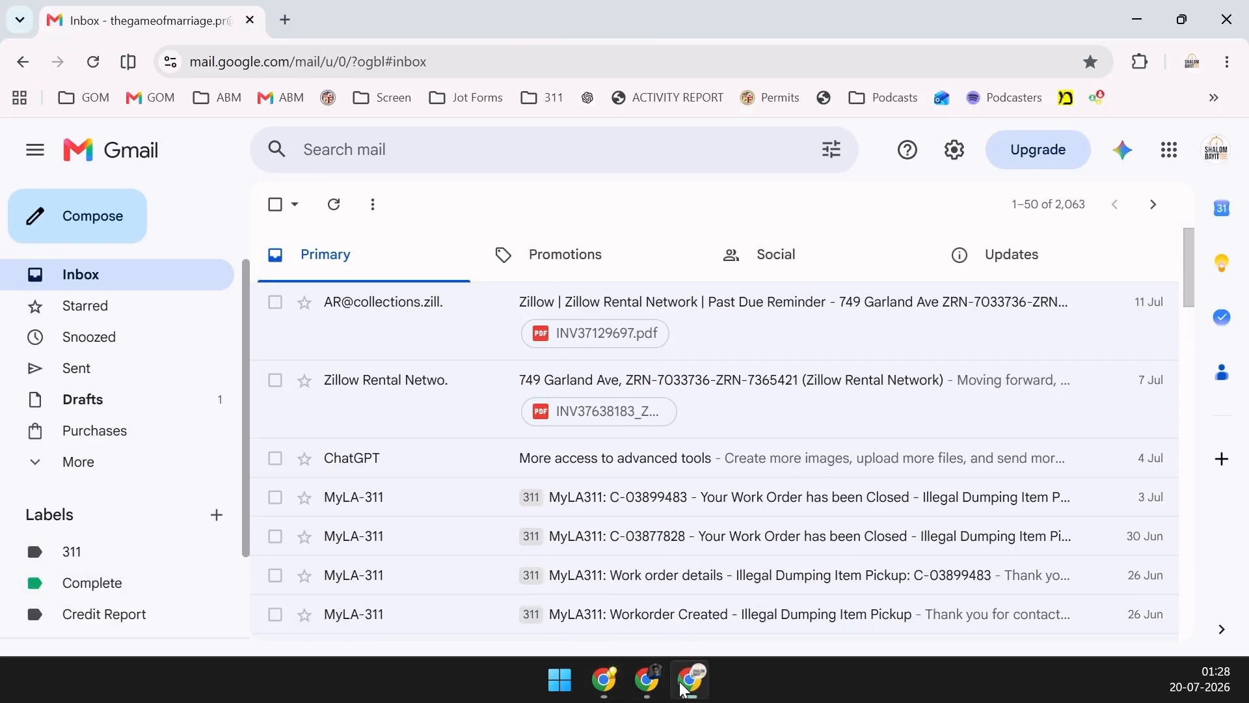
left_click(715, 345)
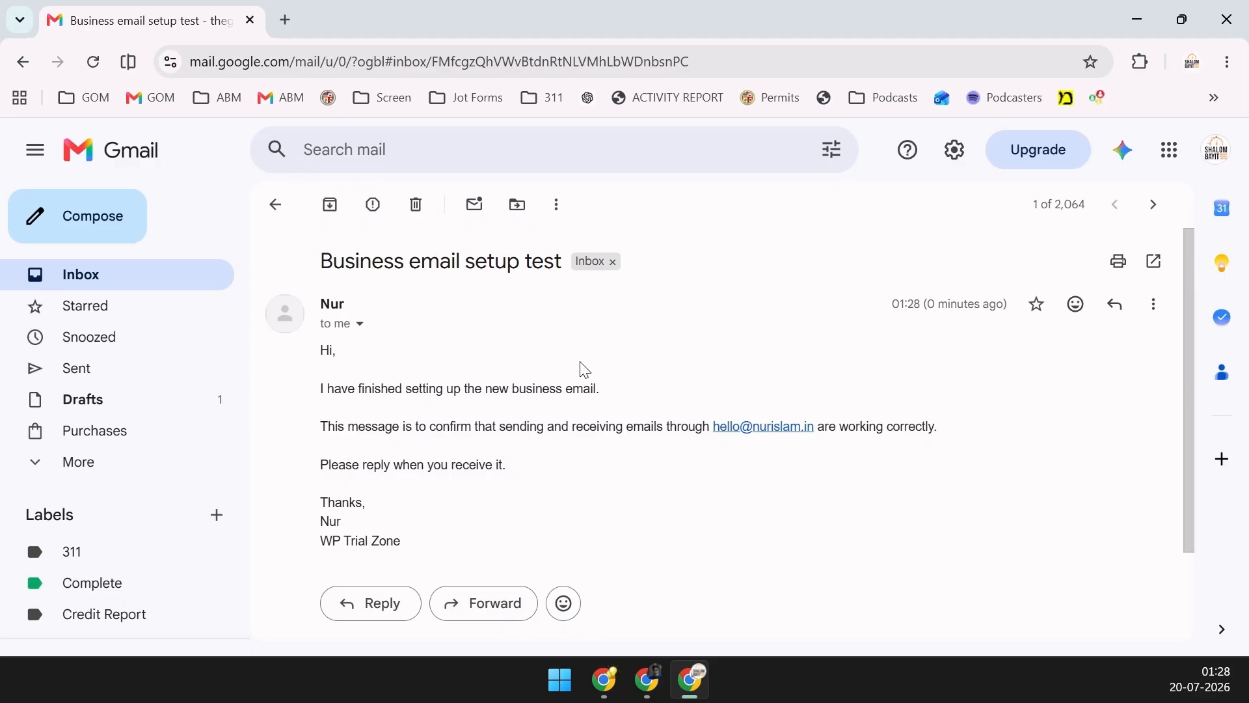
left_click(360, 323)
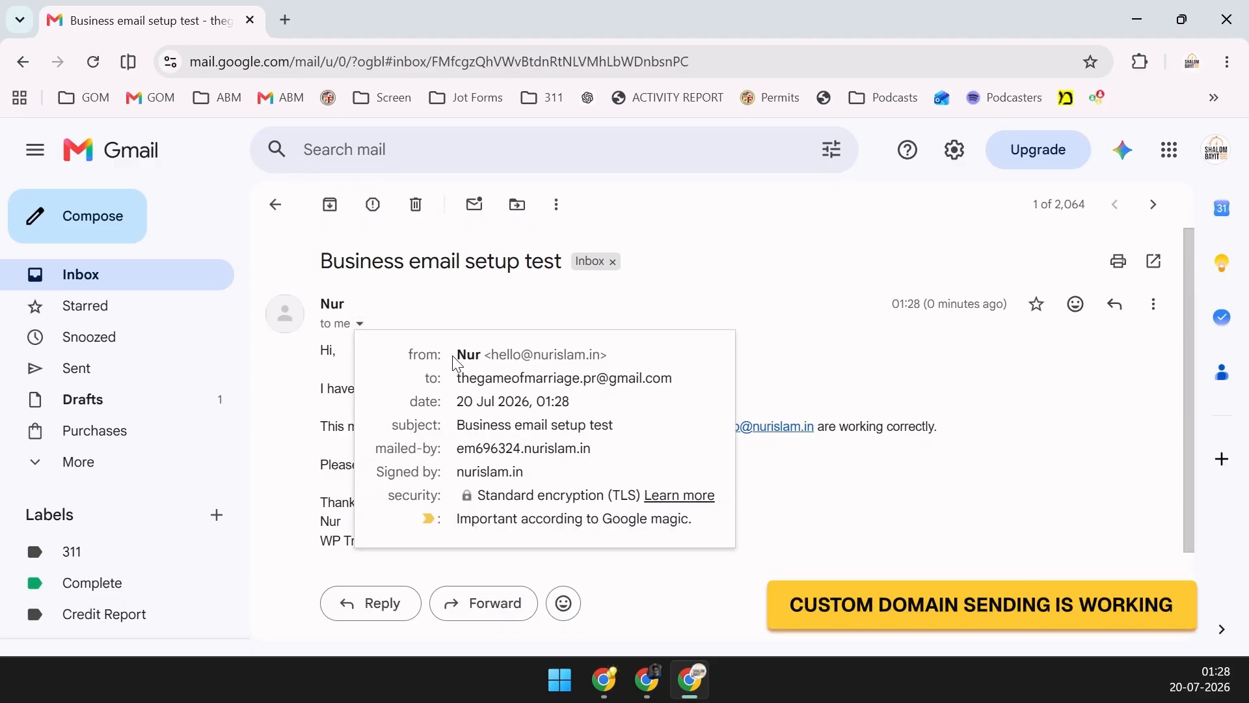
left_click_drag(463, 357, 597, 356)
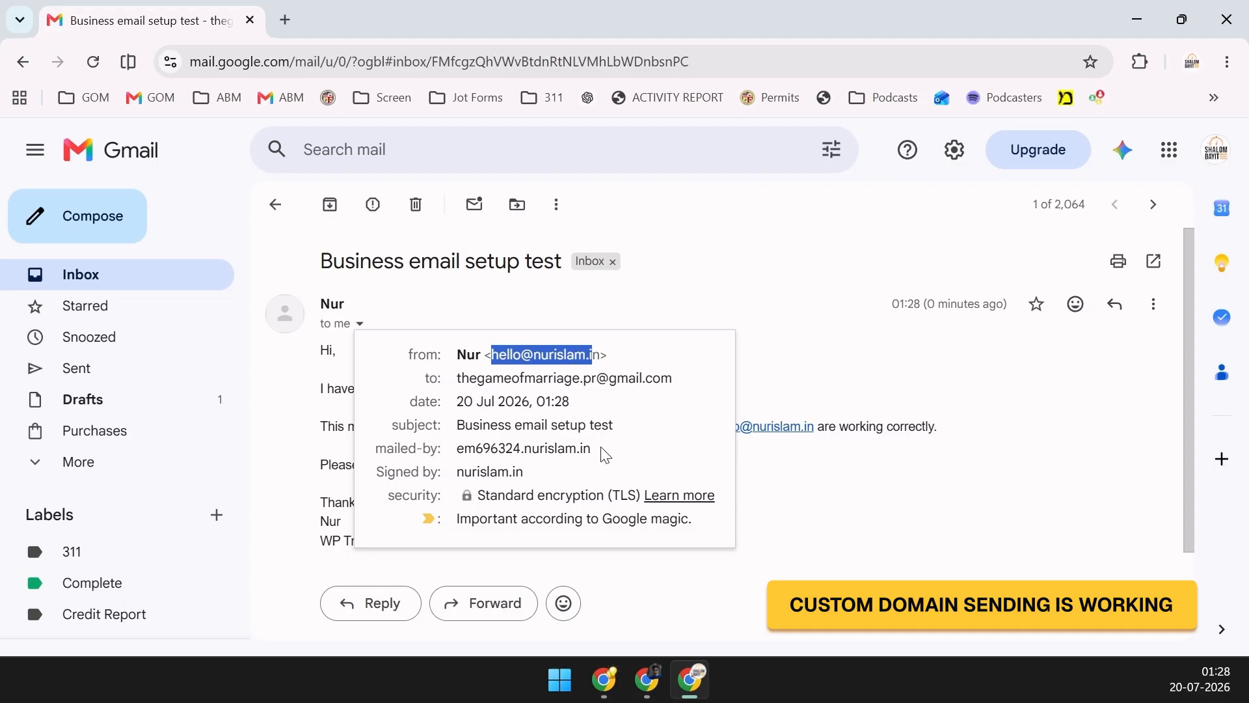
left_click_drag(594, 449, 456, 453)
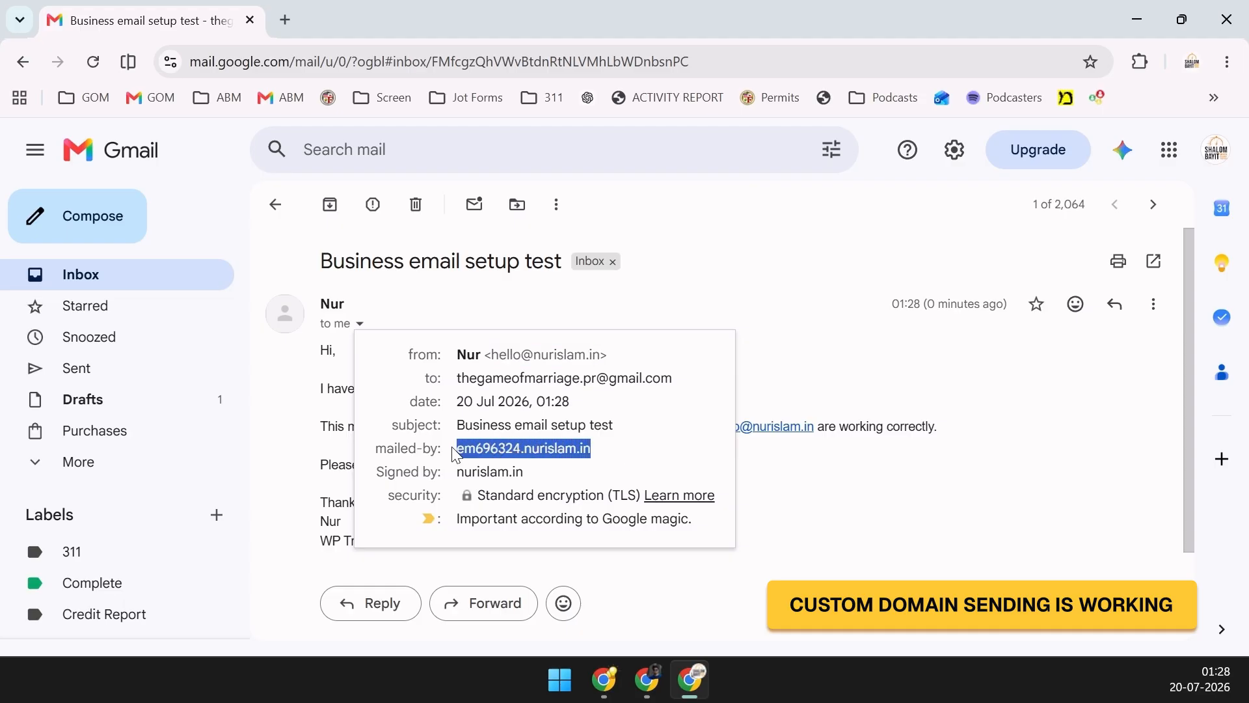
left_click(621, 464)
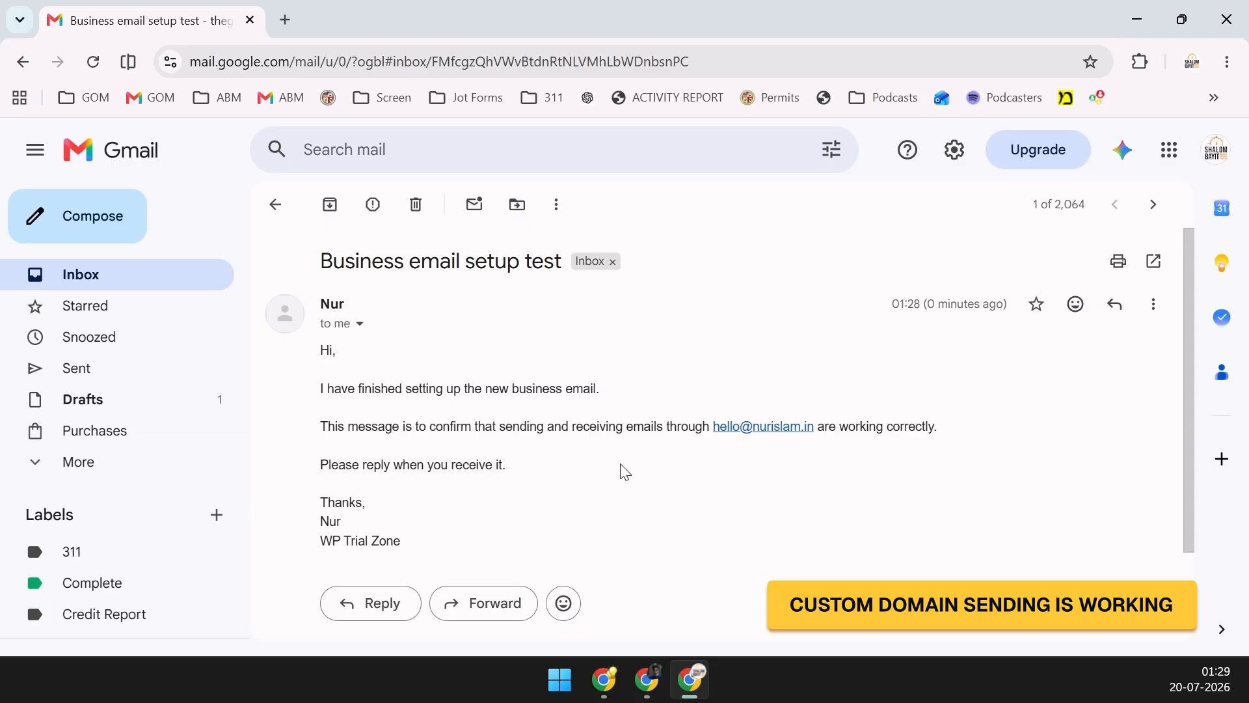
Reply 'Wow! I have received the email' to the test message
scroll(554, 560, "down", 2)
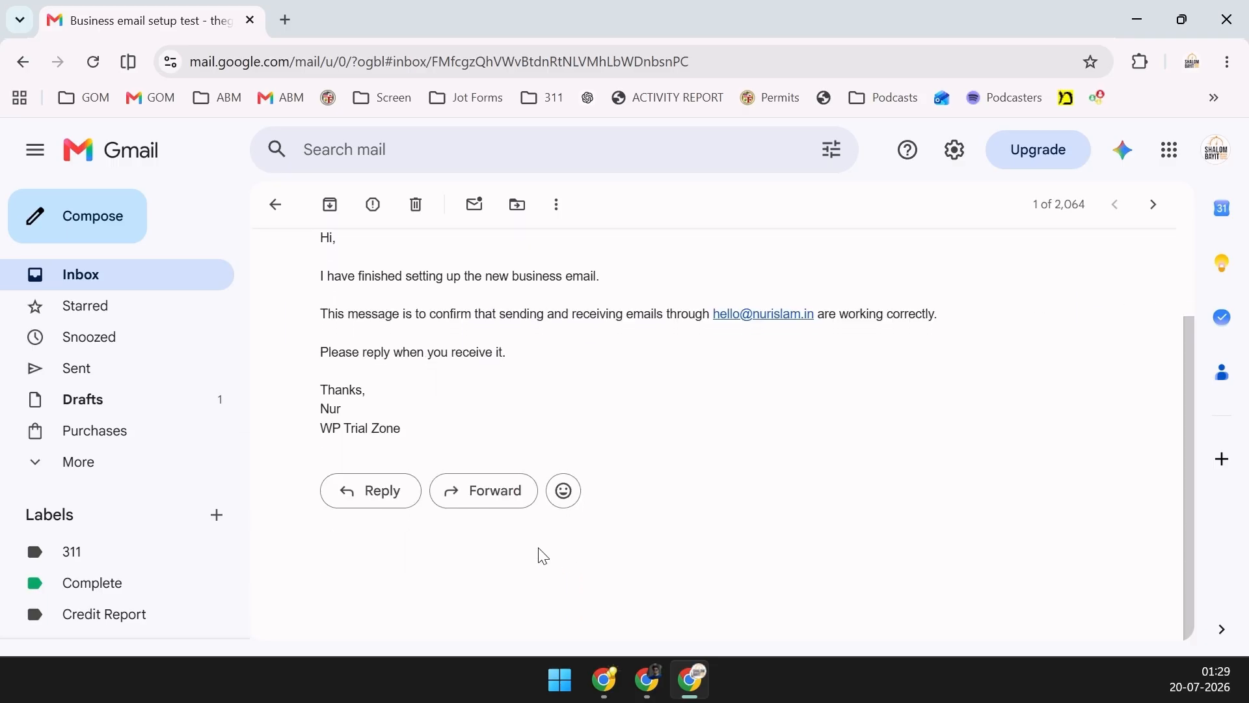
left_click(394, 508)
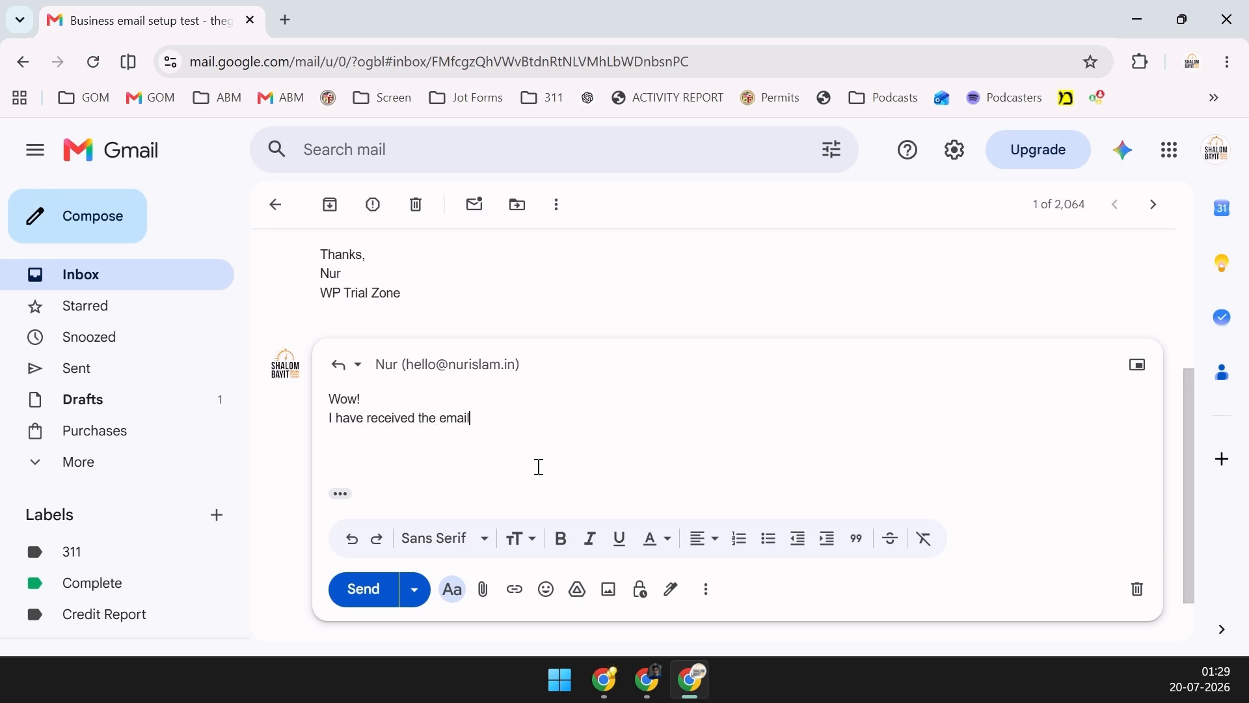
left_click(361, 593)
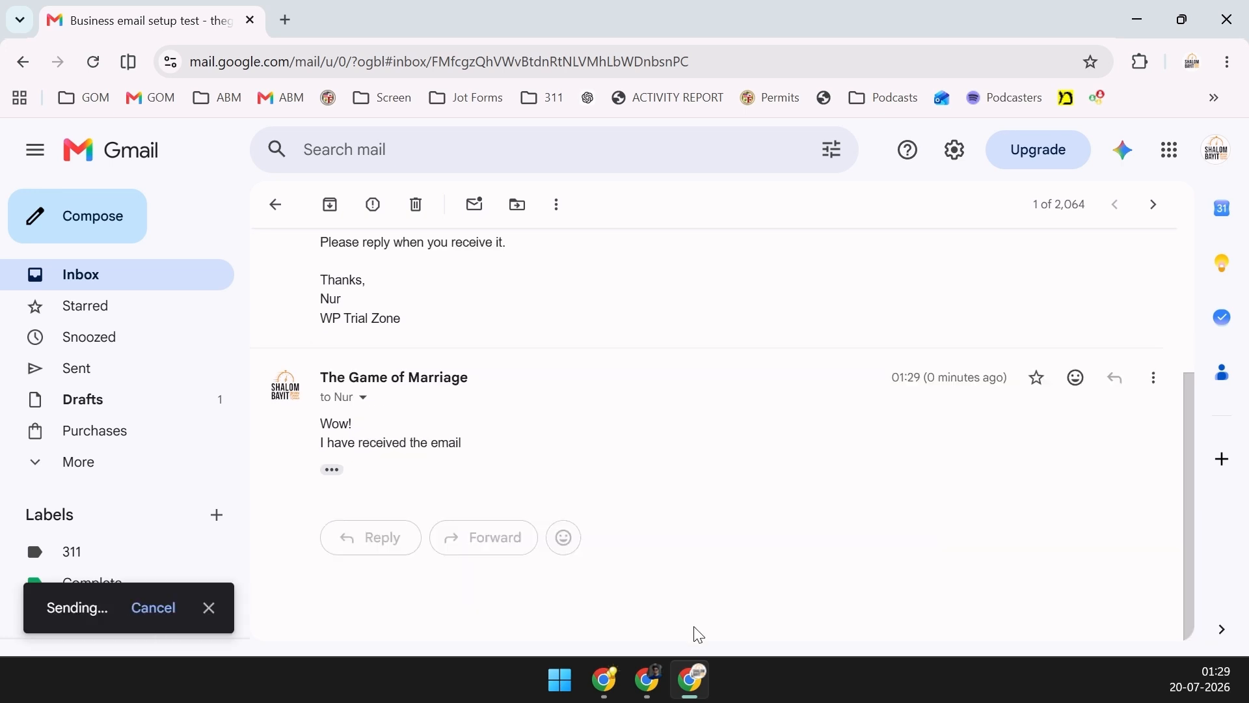
left_click(622, 689)
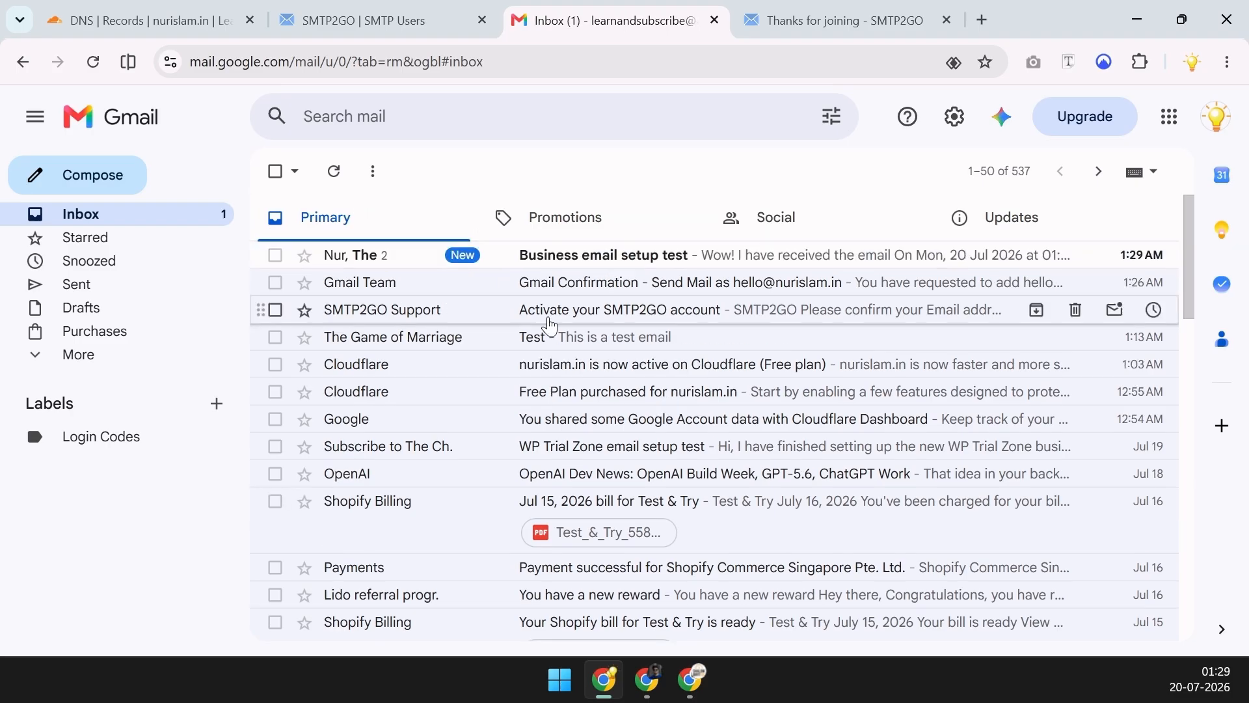
Open the test conversation and inspect the reply's recipient, sender, mailed-by nurislam.in and signed-by gmail.com details
left_click(635, 264)
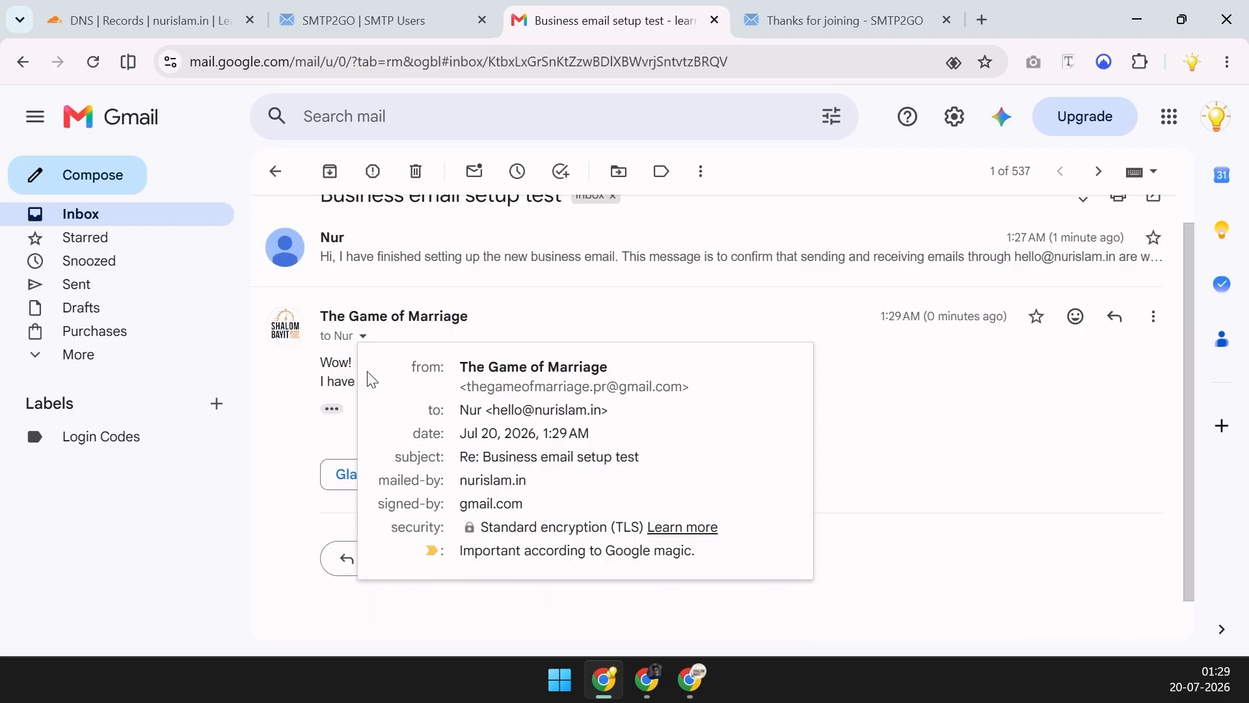
left_click_drag(459, 410, 605, 411)
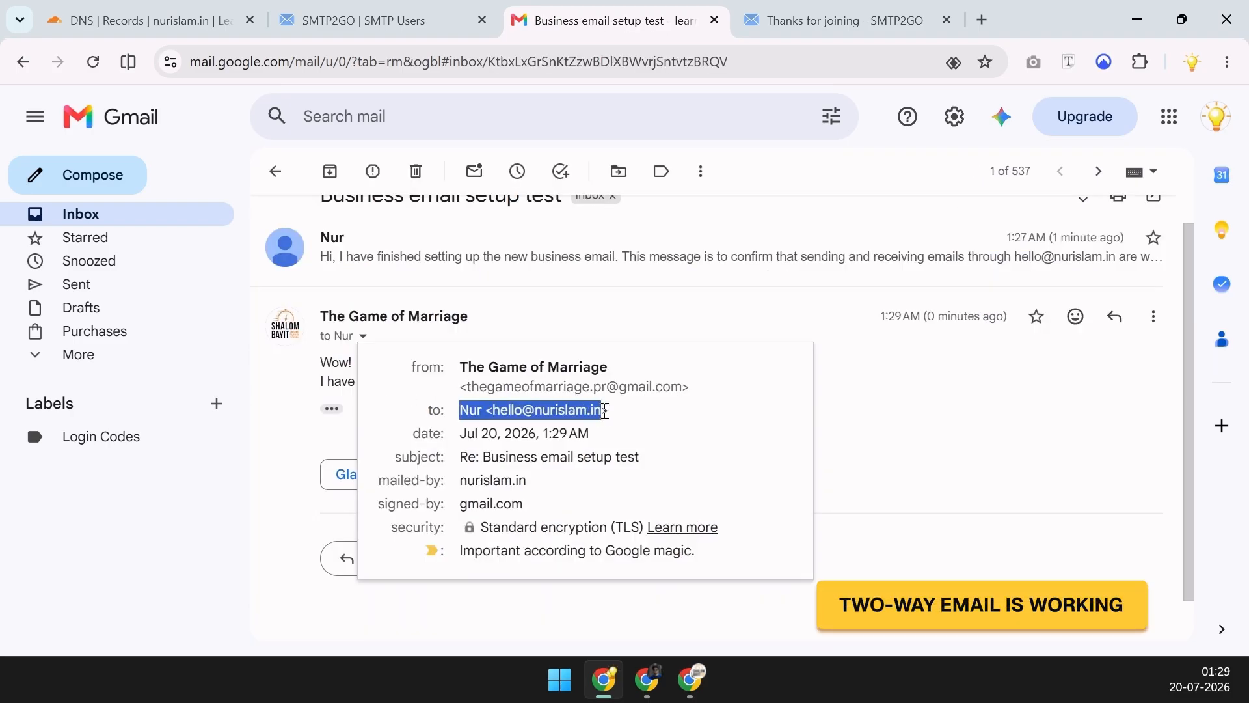
left_click_drag(682, 386, 496, 383)
left_click_drag(556, 488, 452, 497)
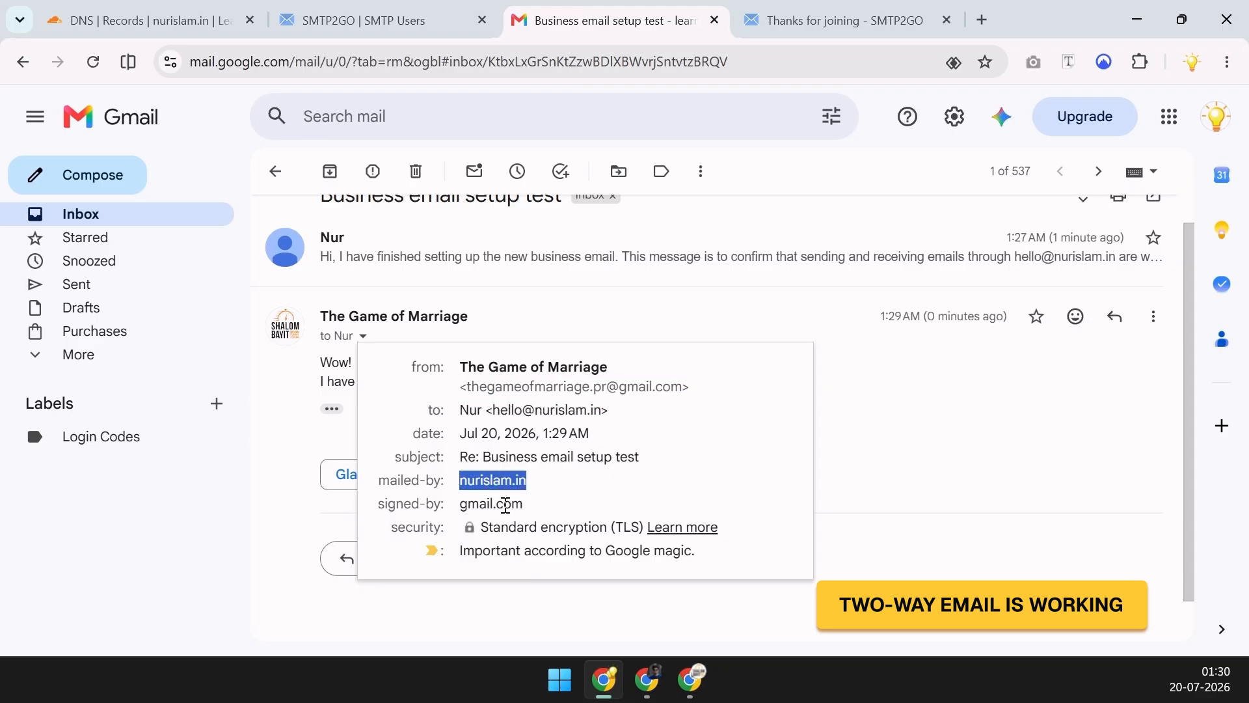
left_click_drag(552, 515, 464, 503)
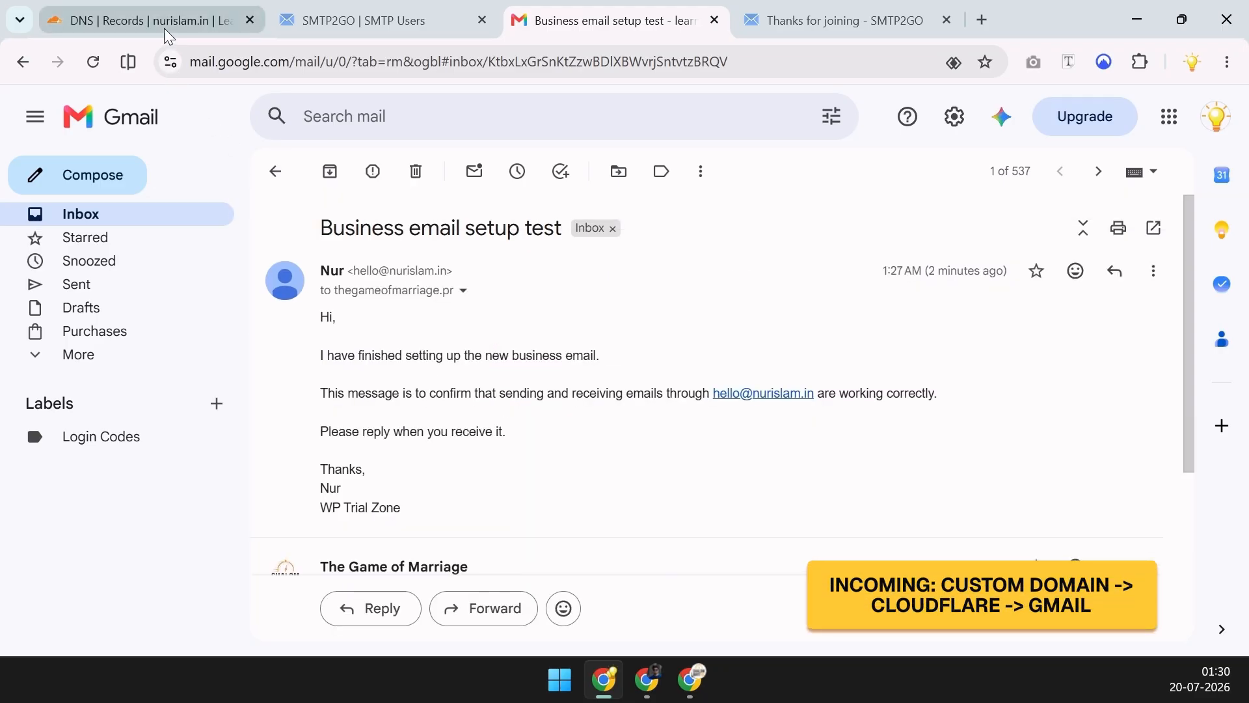
Review the Cloudflare DNS records, the Gmail conversation, and SMTP2GO's SMTP Users page
left_click(169, 26)
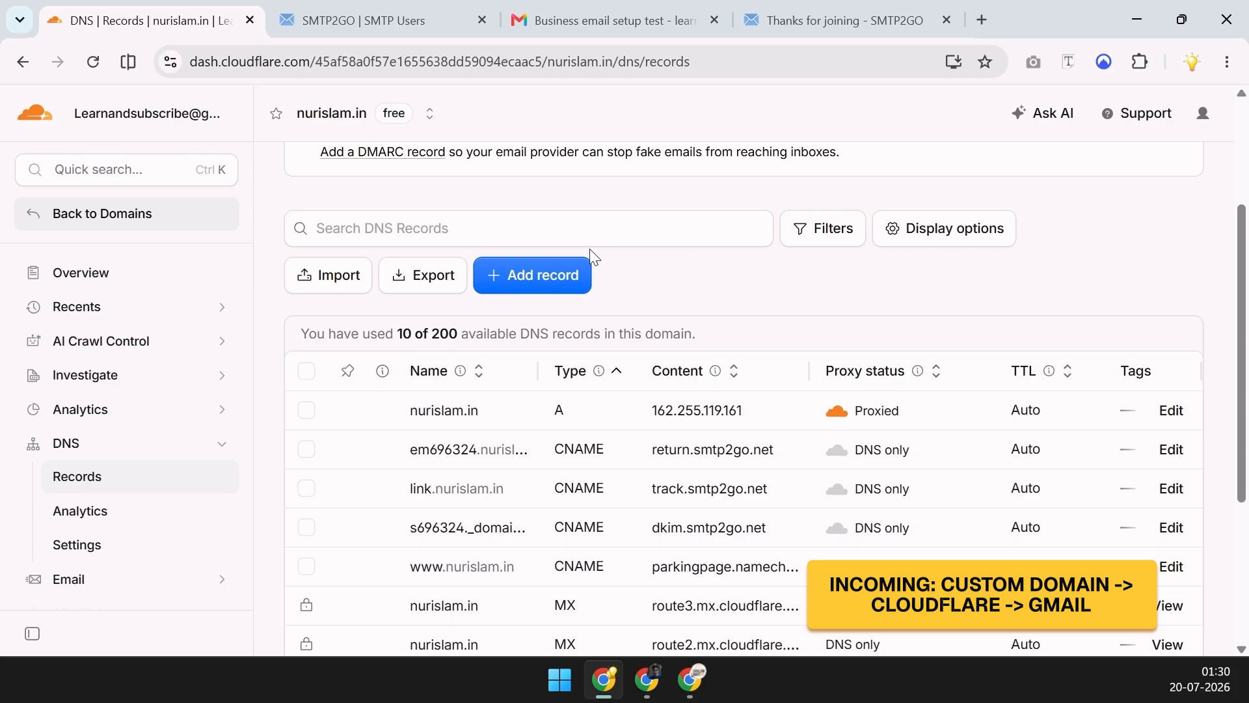
left_click(594, 30)
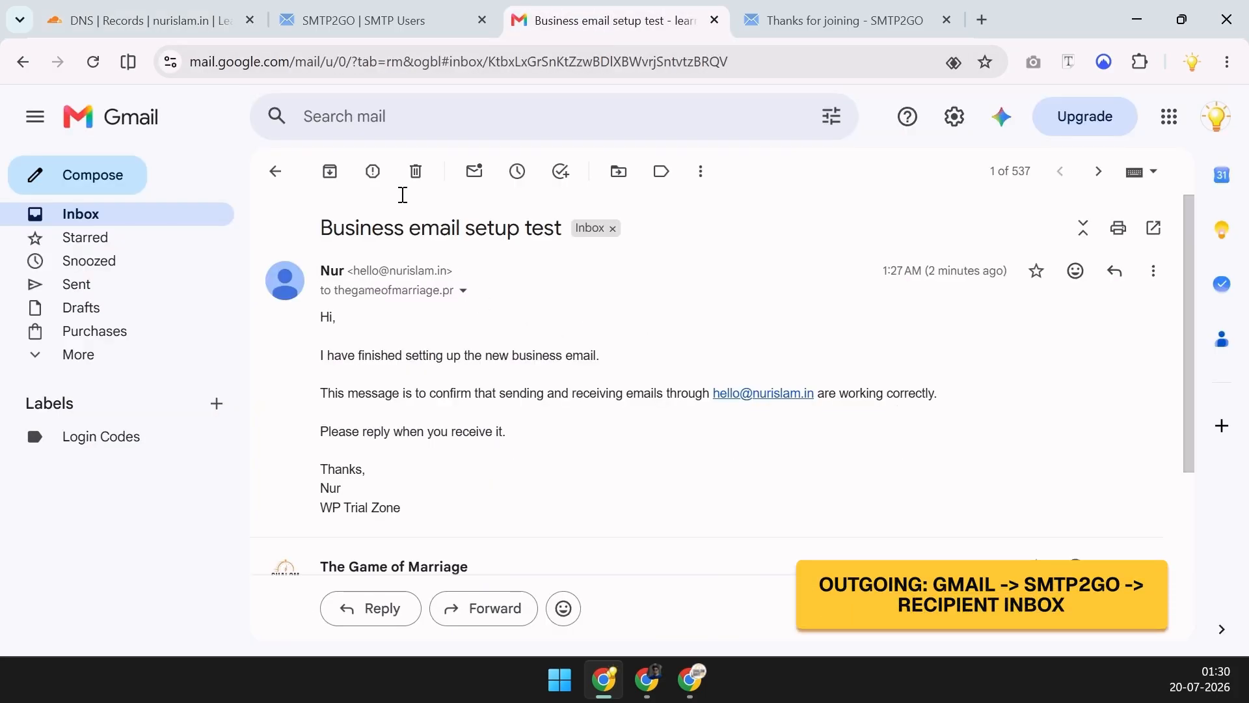
left_click(368, 26)
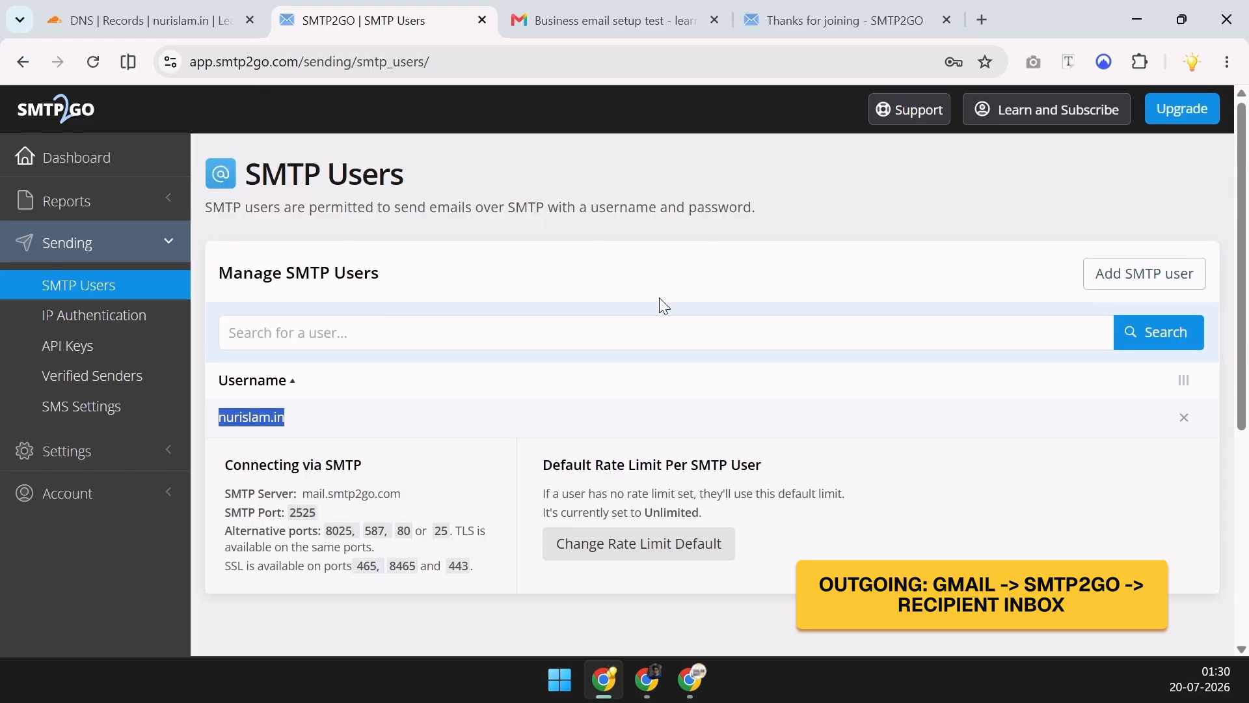